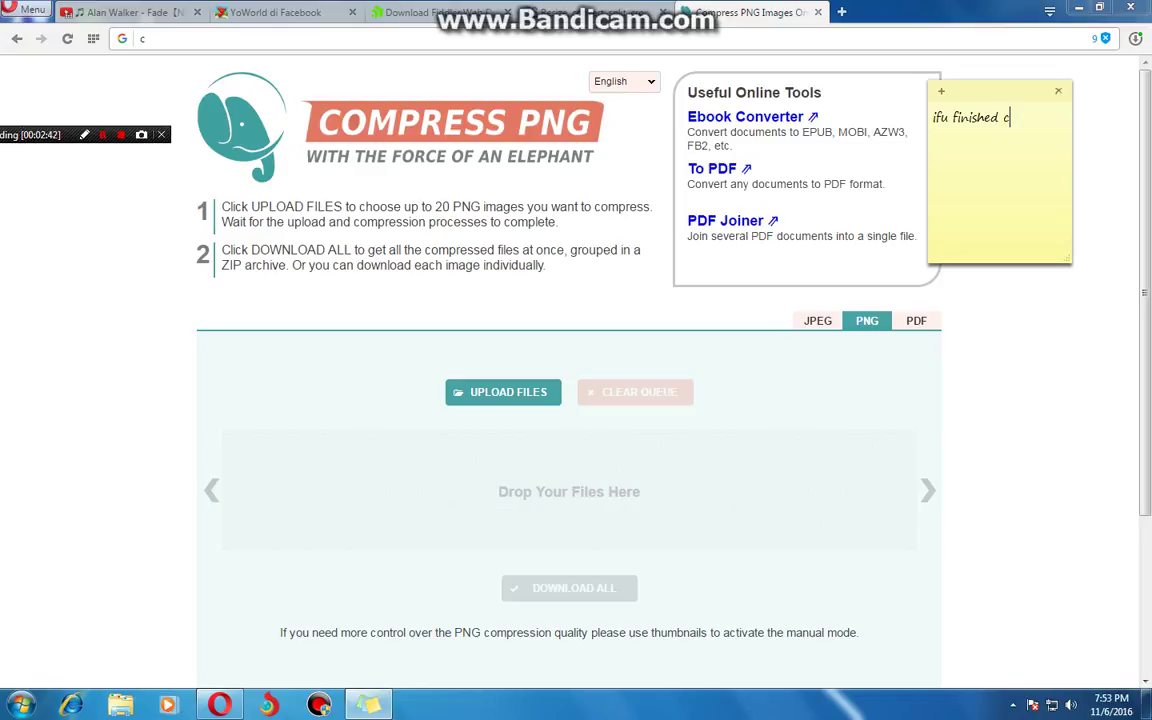
Complete the sticky note as "ifu finished change the image size then compress the pic (link in the description tho"
{"action": "type", "text": "hange the imag"}
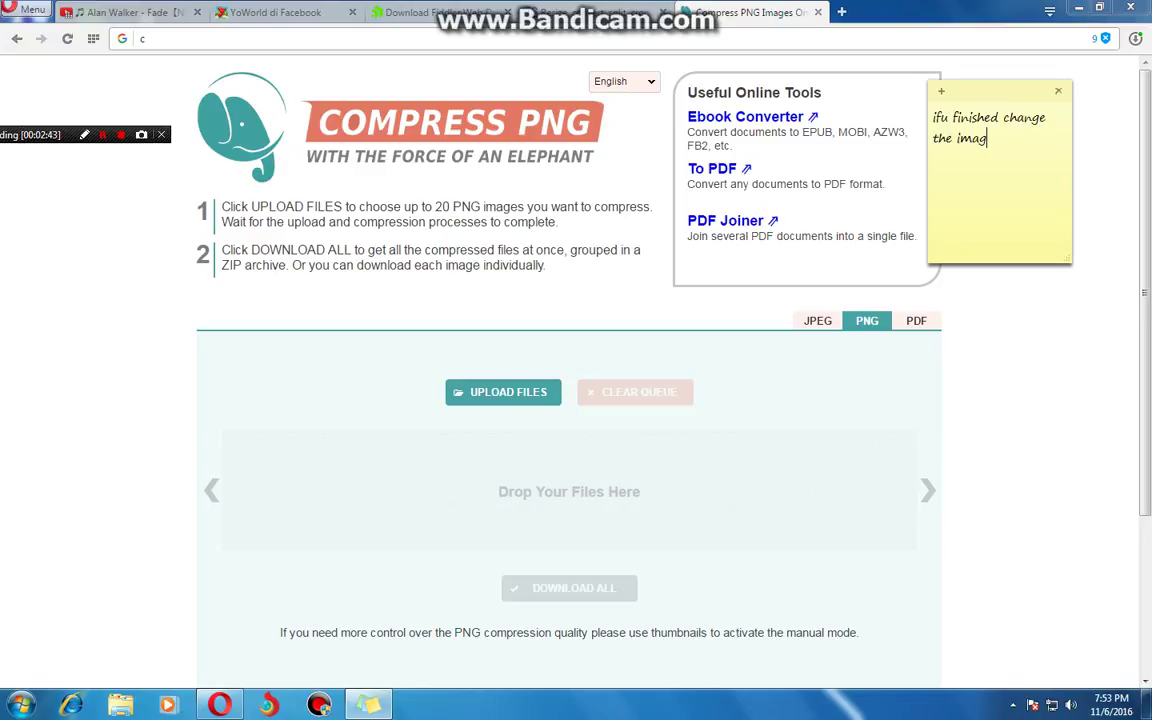
{"action": "type", "text": "e size then compress the pic"}
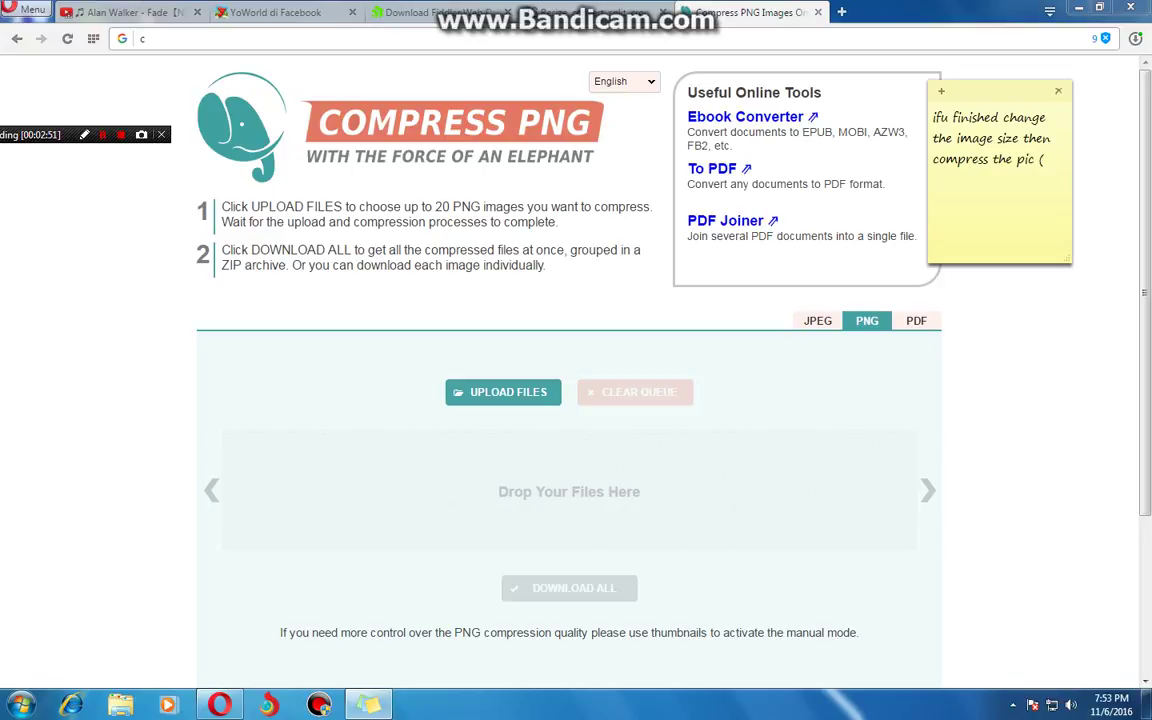
{"action": "type", "text": " (link"}
{"action": "type", "text": " in the description tho"}
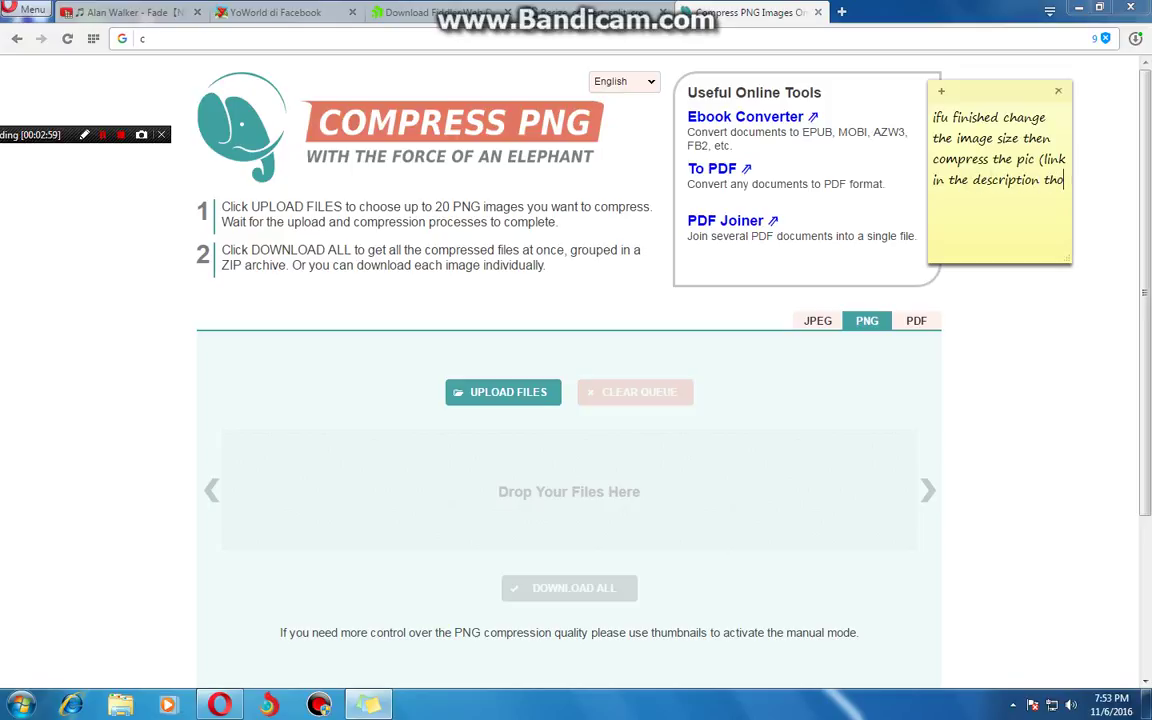
Upload the izayoi image from Downloads to the PNG compressor and download its compressed version
{"action": "left_click", "coordinate": [503, 392]}
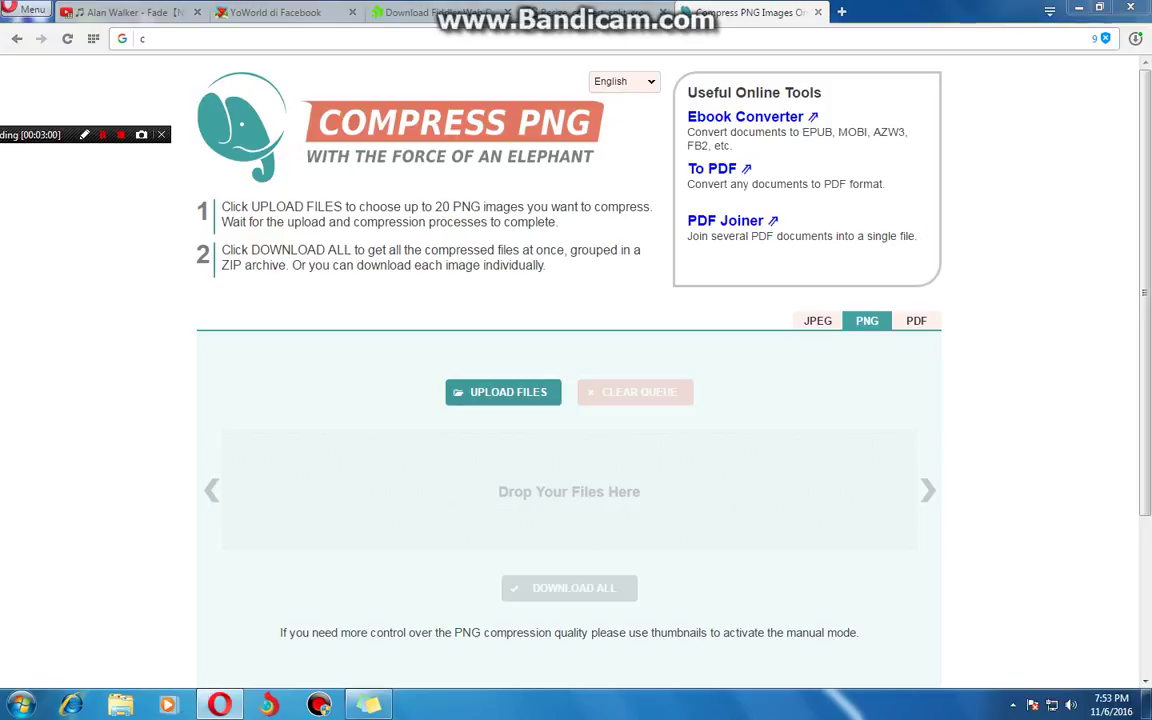
{"action": "scroll", "coordinate": [392, 220], "scroll_direction": "down", "scroll_amount": 10}
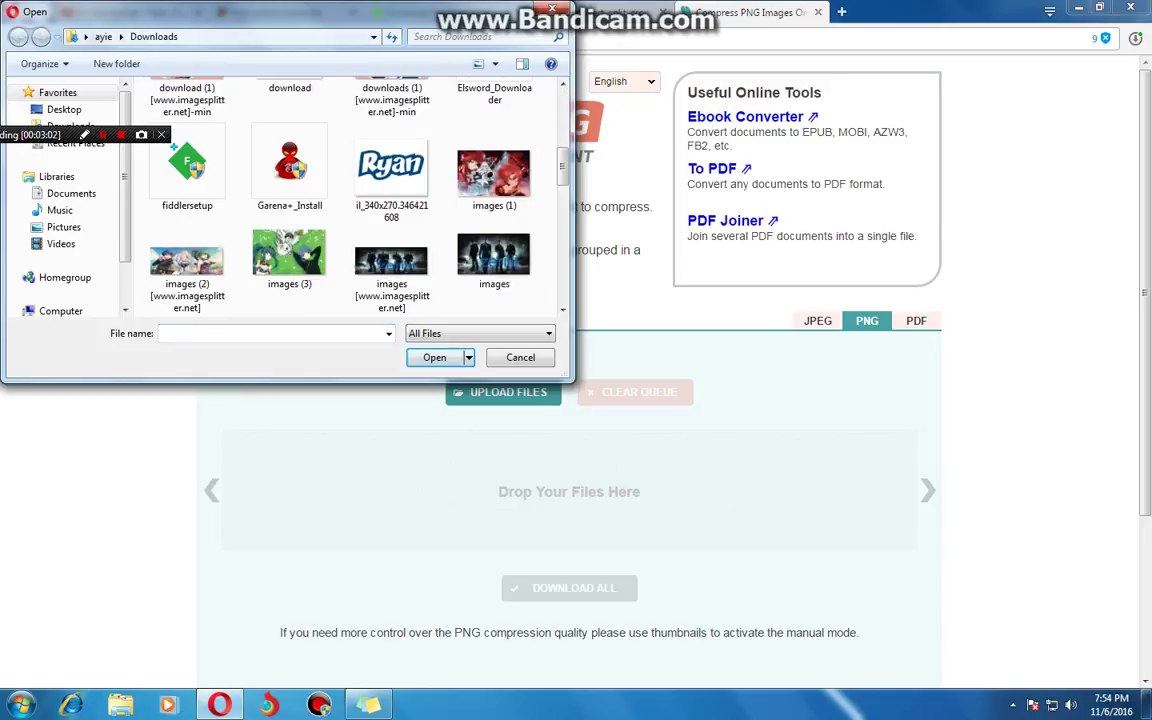
{"action": "scroll", "coordinate": [392, 220], "scroll_direction": "up", "scroll_amount": 1}
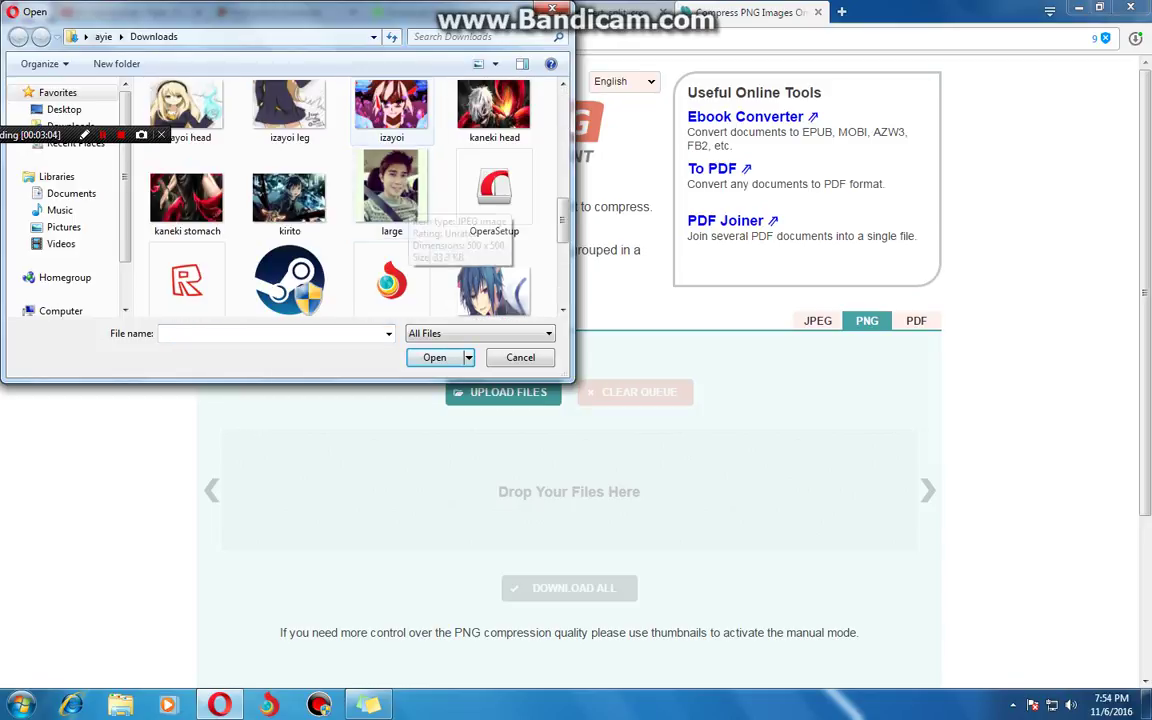
{"action": "left_click", "coordinate": [394, 108]}
{"action": "left_click", "coordinate": [434, 357]}
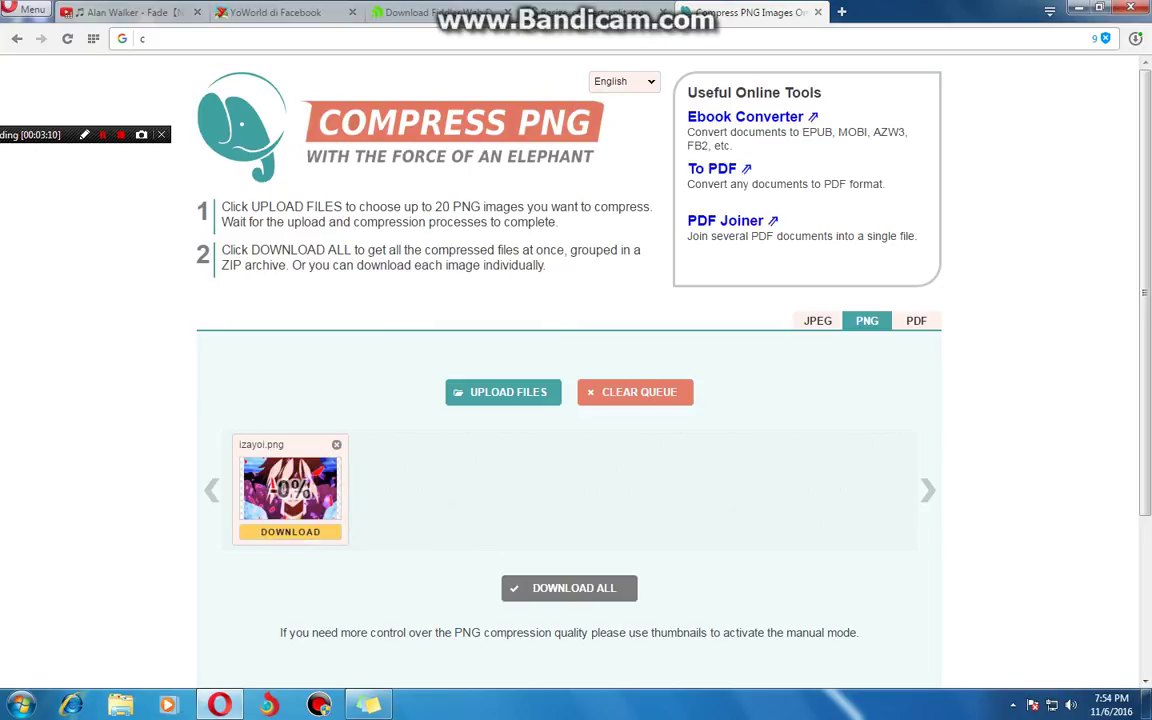
{"action": "left_click", "coordinate": [290, 532]}
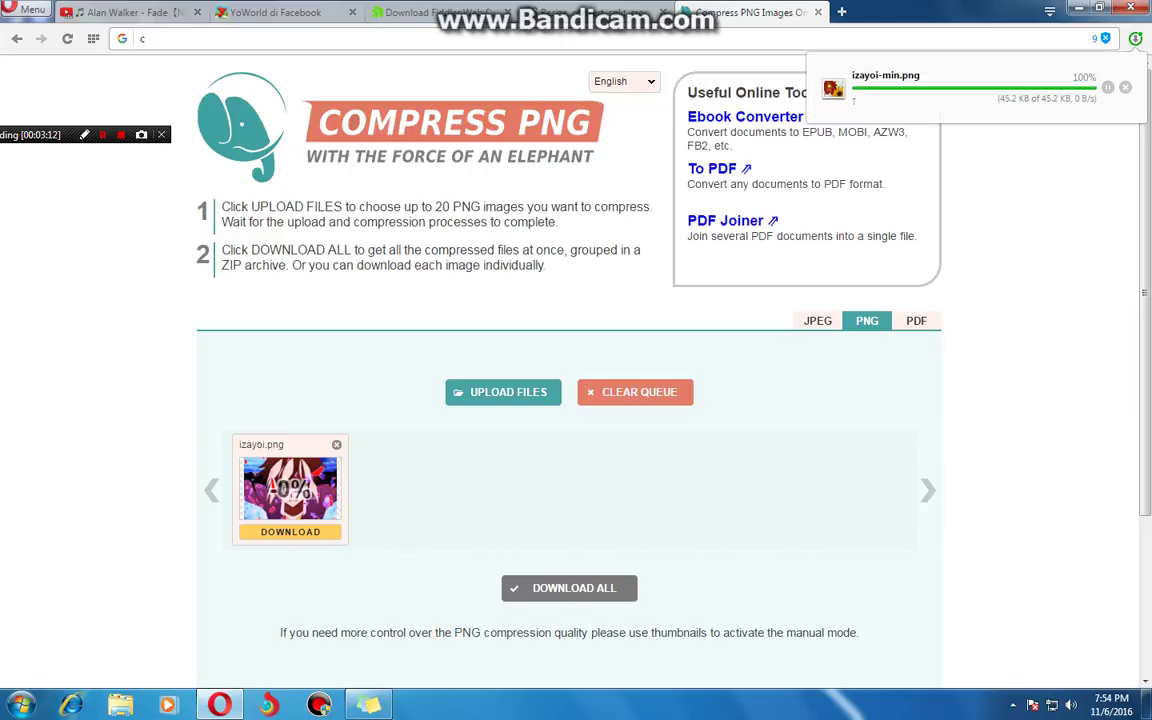
Switch to the YoWorld page and replace the sticky note's text with "ok then open your fiddler"
{"action": "left_click", "coordinate": [276, 12]}
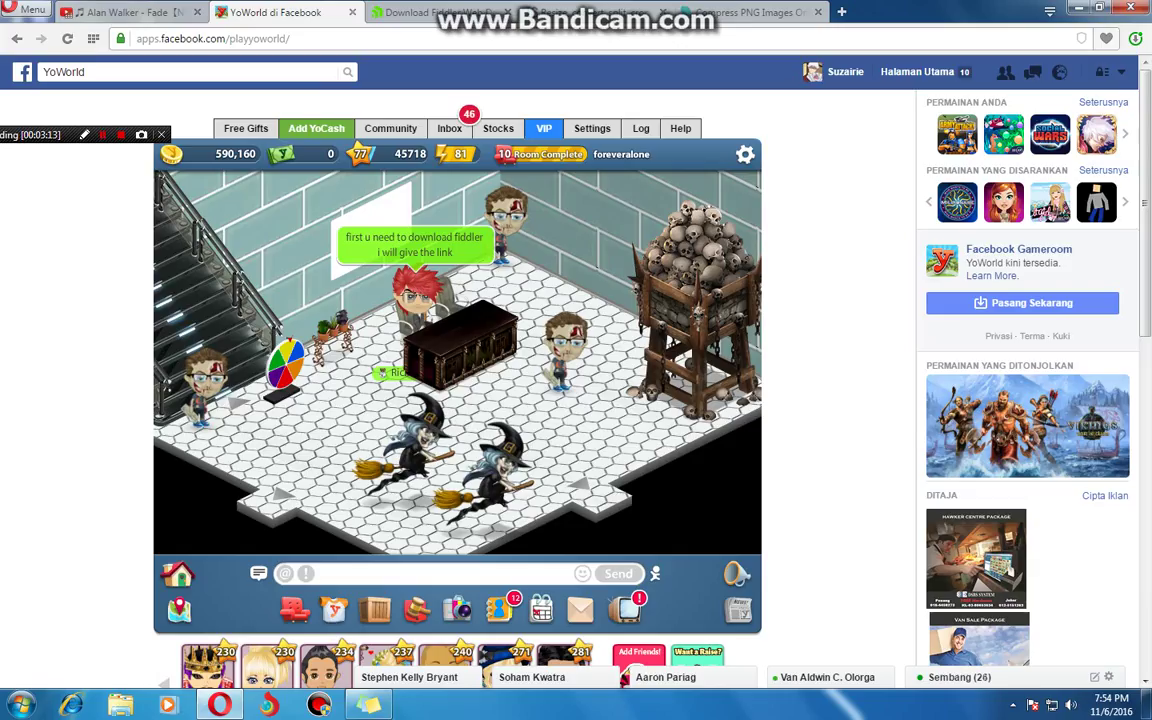
{"action": "left_click", "coordinate": [369, 704]}
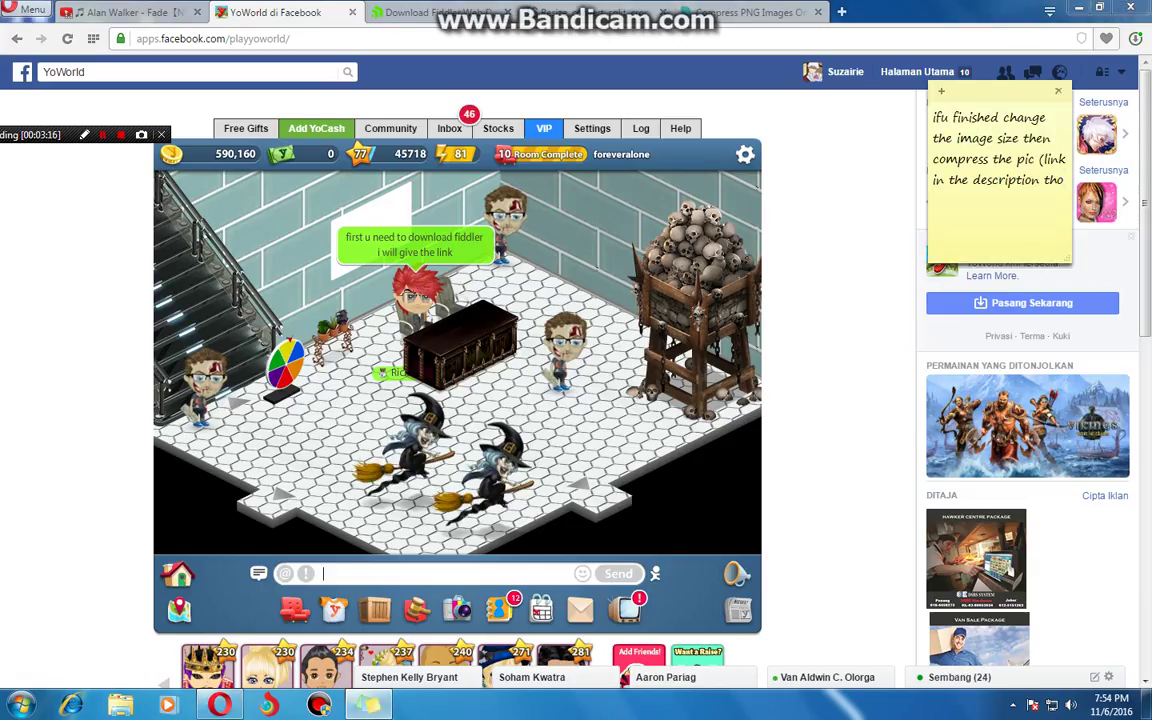
{"action": "key", "text": "ctrl+a"}
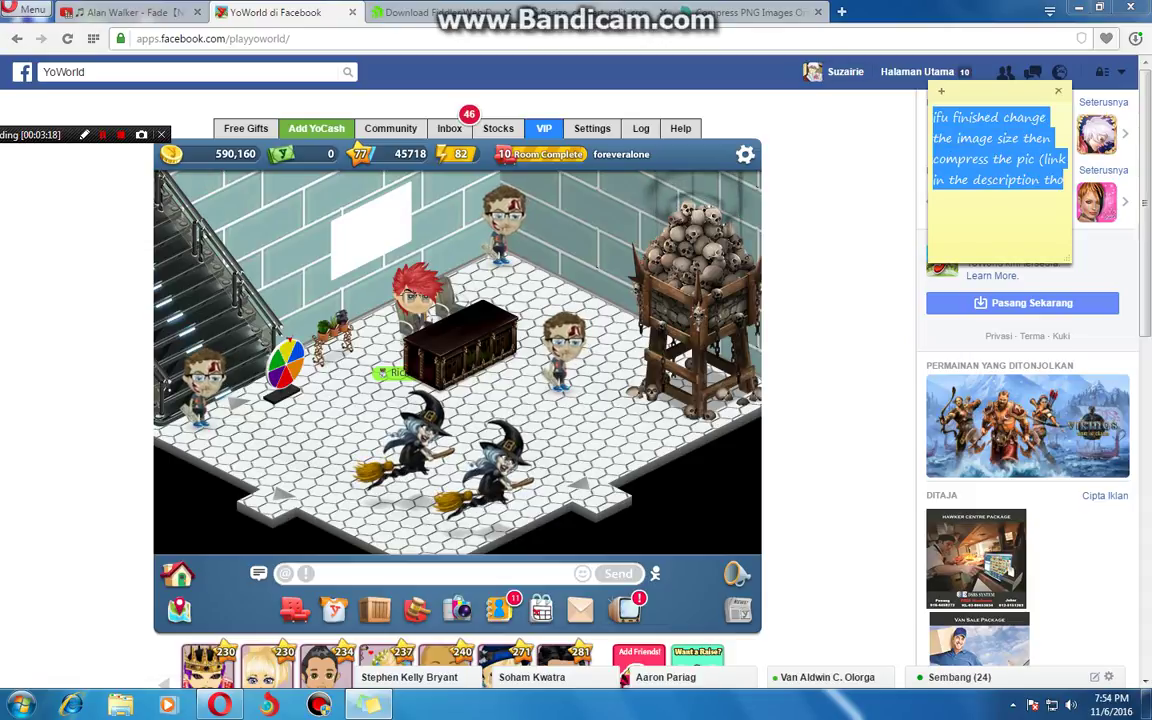
{"action": "type", "text": "ok then ope"}
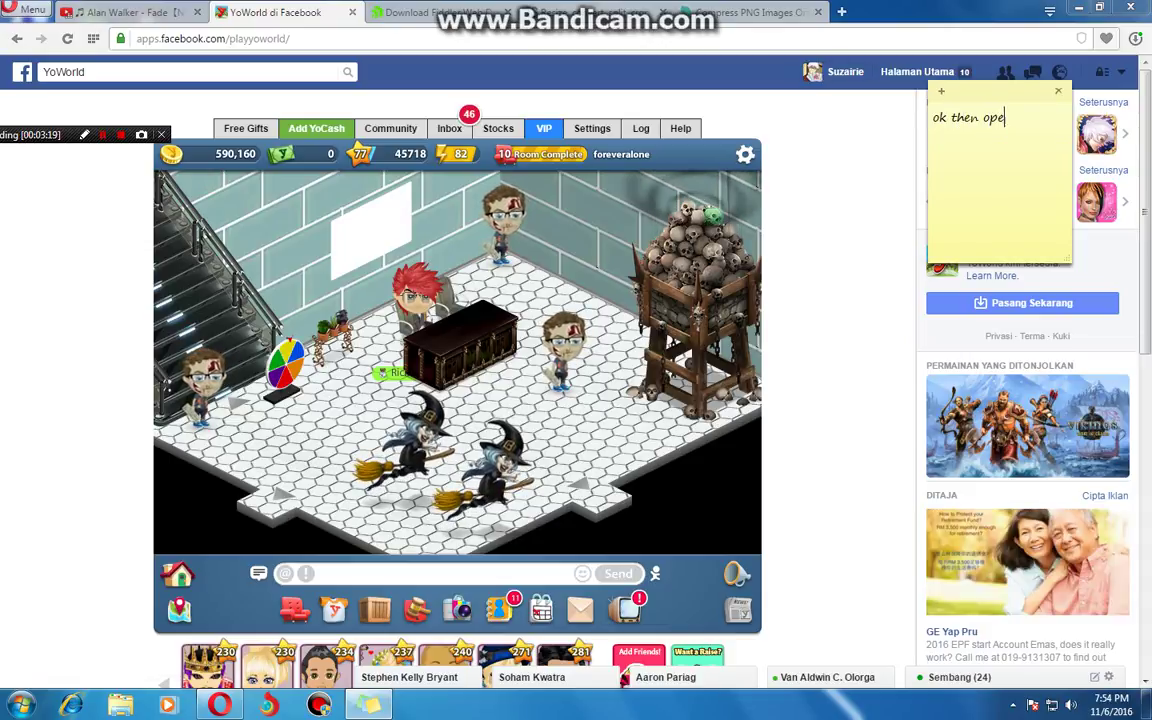
{"action": "type", "text": "n your fiddler"}
{"action": "key", "text": "Return"}
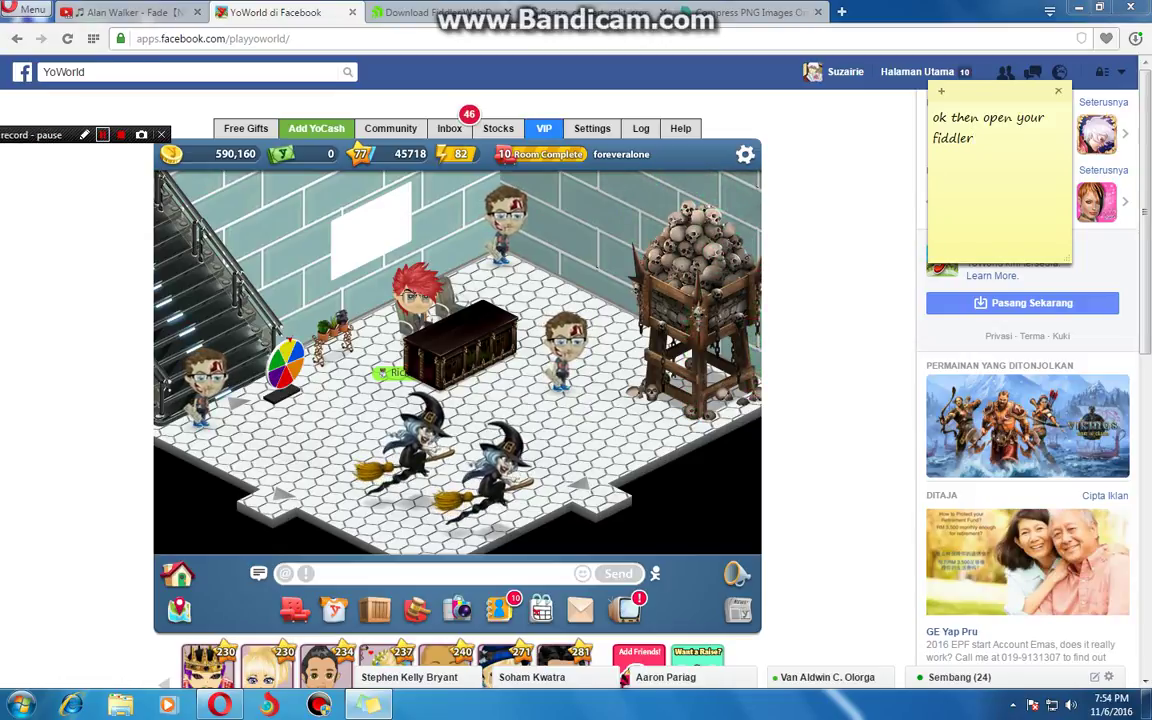
Launch Fiddler 2 from the desktop and dismiss its update announcement
{"action": "key", "text": "super+d"}
{"action": "double_click", "coordinate": [89, 30]}
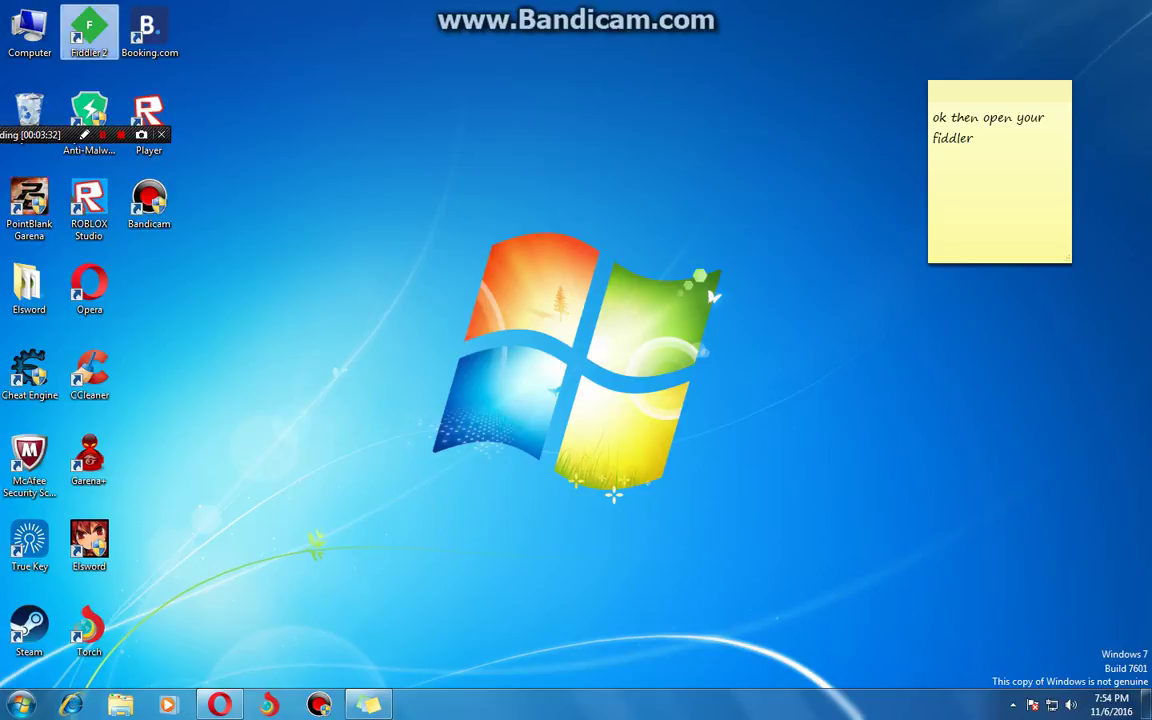
{"action": "left_click", "coordinate": [936, 159]}
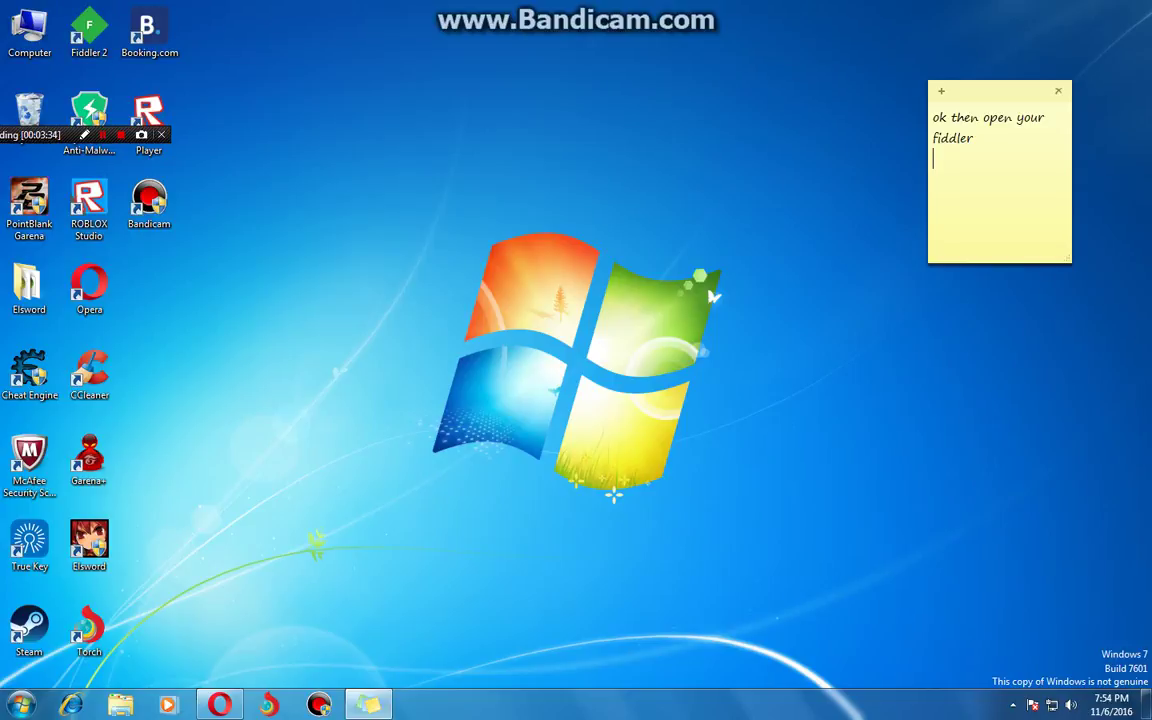
{"action": "key", "text": "ctrl+a"}
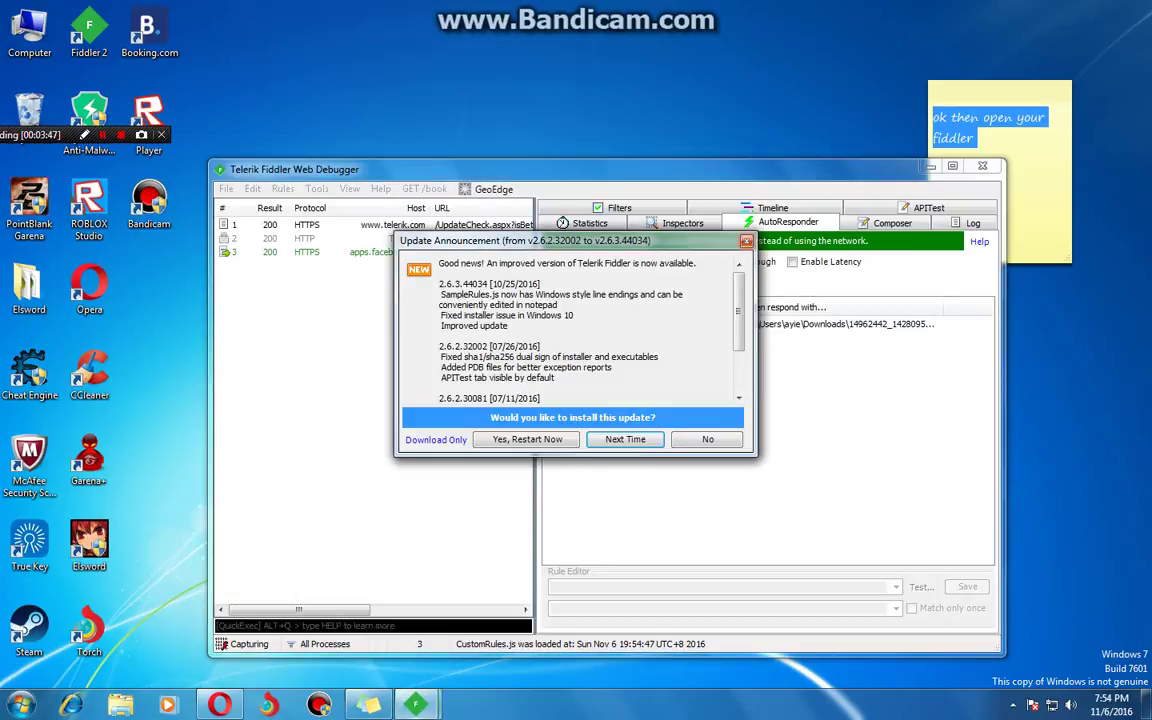
{"action": "key", "text": "Escape"}
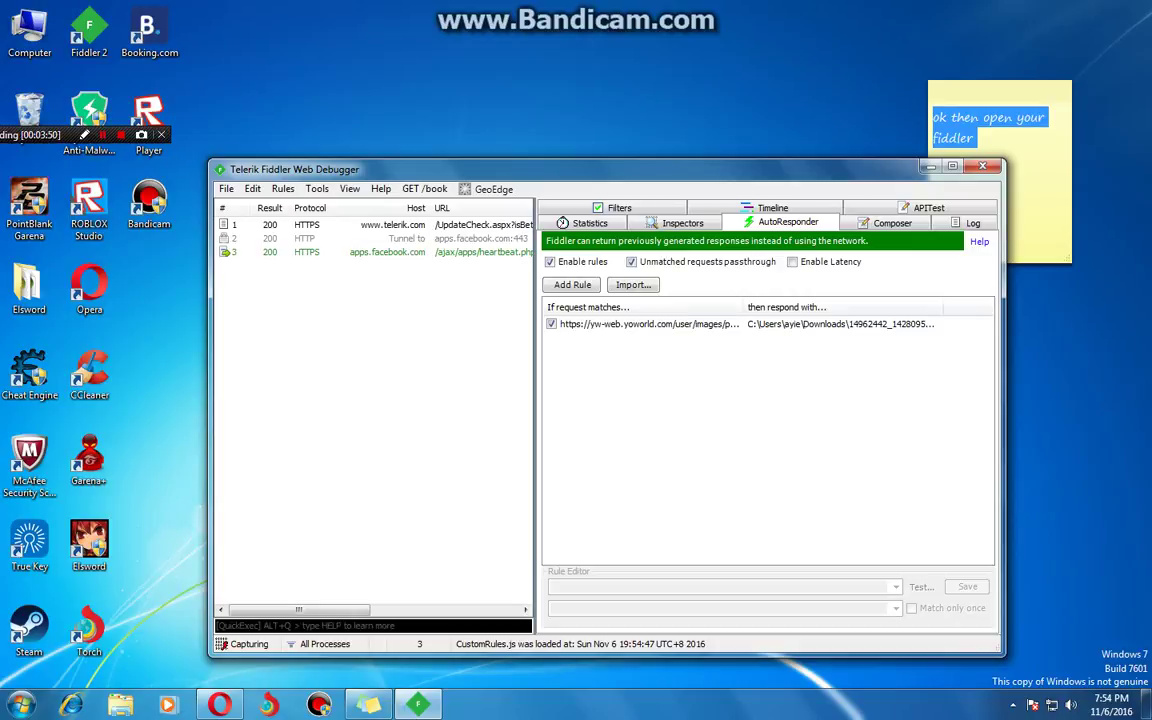
Move the sticky note over the Fiddler window and add the line "click the tools"
{"action": "left_click", "coordinate": [317, 189]}
{"action": "key", "text": "Right"}
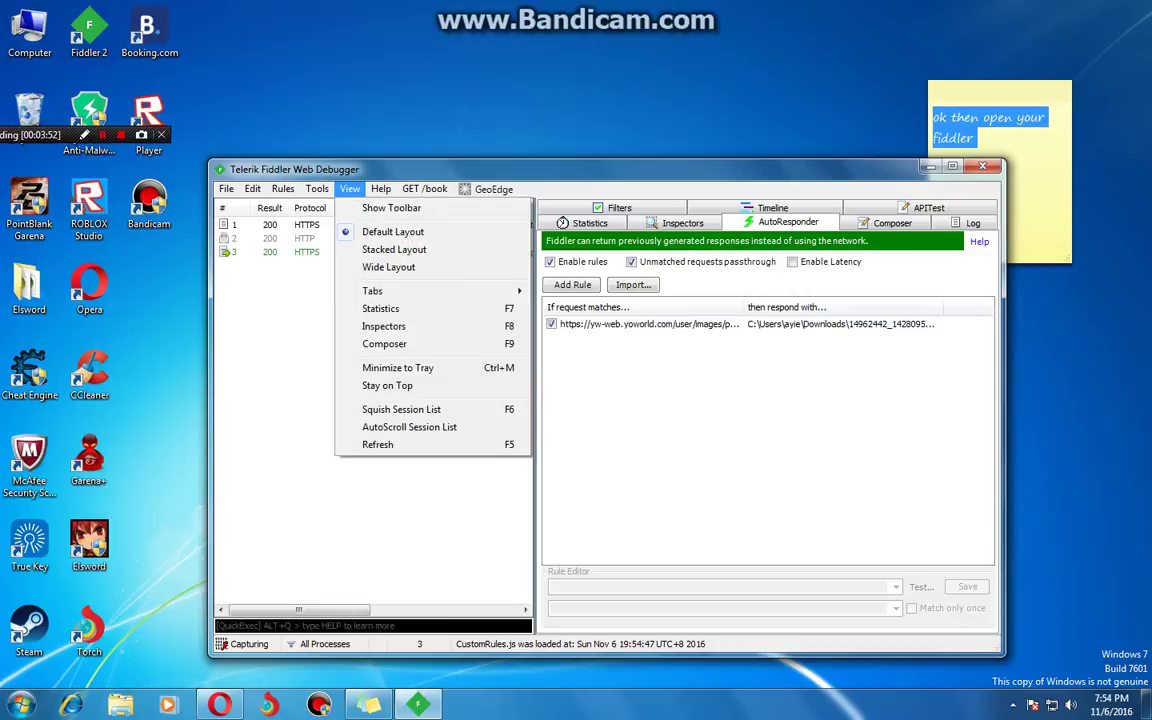
{"action": "left_click_drag", "start_coordinate": [1013, 78], "coordinate": [858, 48]}
{"action": "left_click_drag", "start_coordinate": [1010, 90], "coordinate": [805, 159]}
{"action": "left_click", "coordinate": [762, 229]}
{"action": "type", "text": "c"}
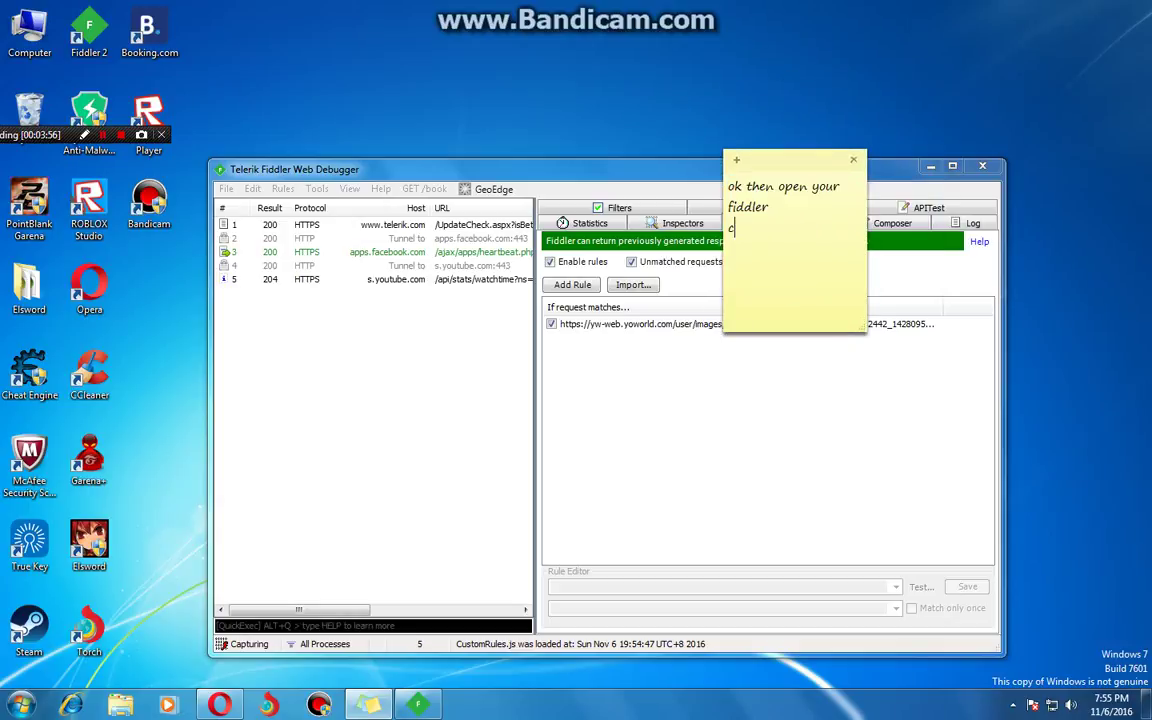
{"action": "type", "text": "lick the tools"}
{"action": "key", "text": "Return"}
Open the Telerik Fiddler Options dialog and bring the sticky note back in front of it
{"action": "left_click", "coordinate": [317, 188]}
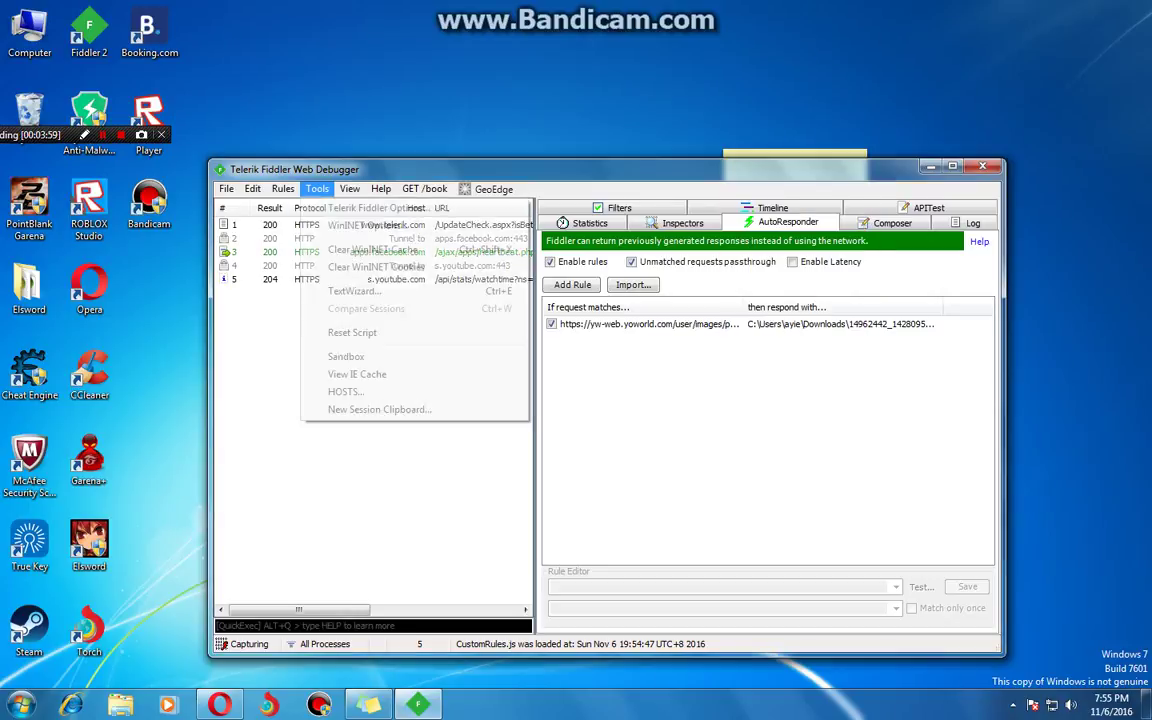
{"action": "left_click", "coordinate": [355, 208]}
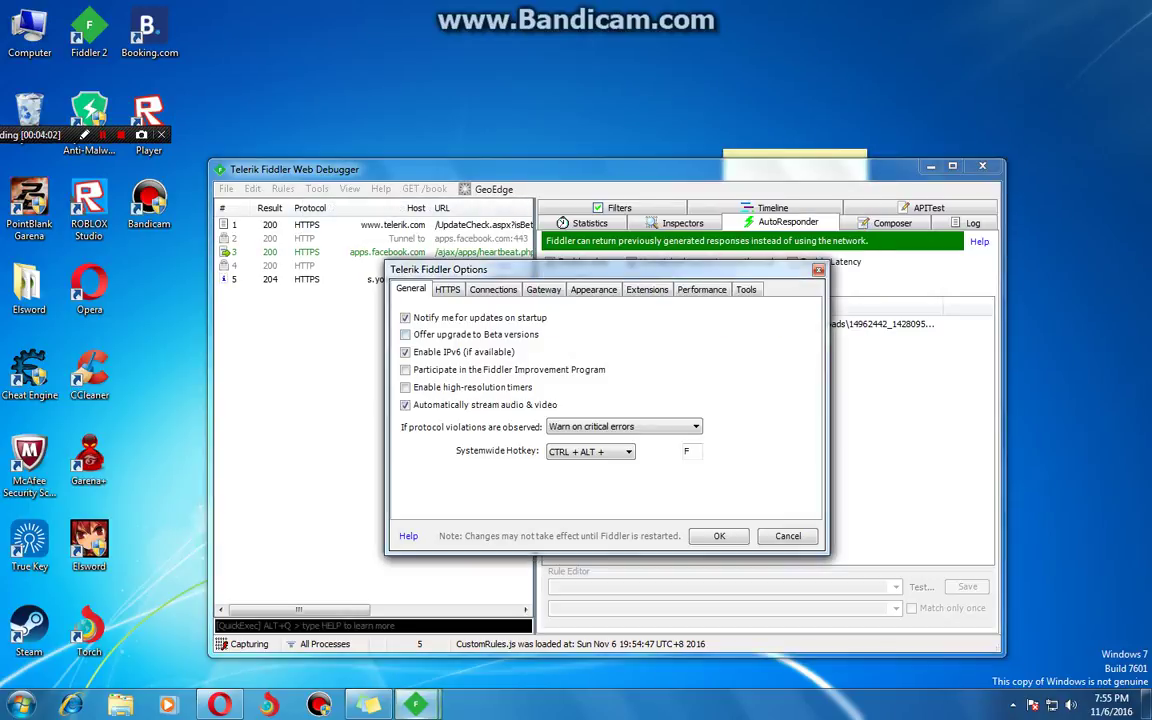
{"action": "left_click", "coordinate": [368, 704]}
{"action": "mouse_move", "coordinate": [795, 131]}
{"action": "left_mouse_down"}
{"action": "mouse_move", "coordinate": [795, 174]}
{"action": "mouse_move", "coordinate": [795, 137]}
{"action": "mouse_move", "coordinate": [795, 147]}
{"action": "left_mouse_up"}
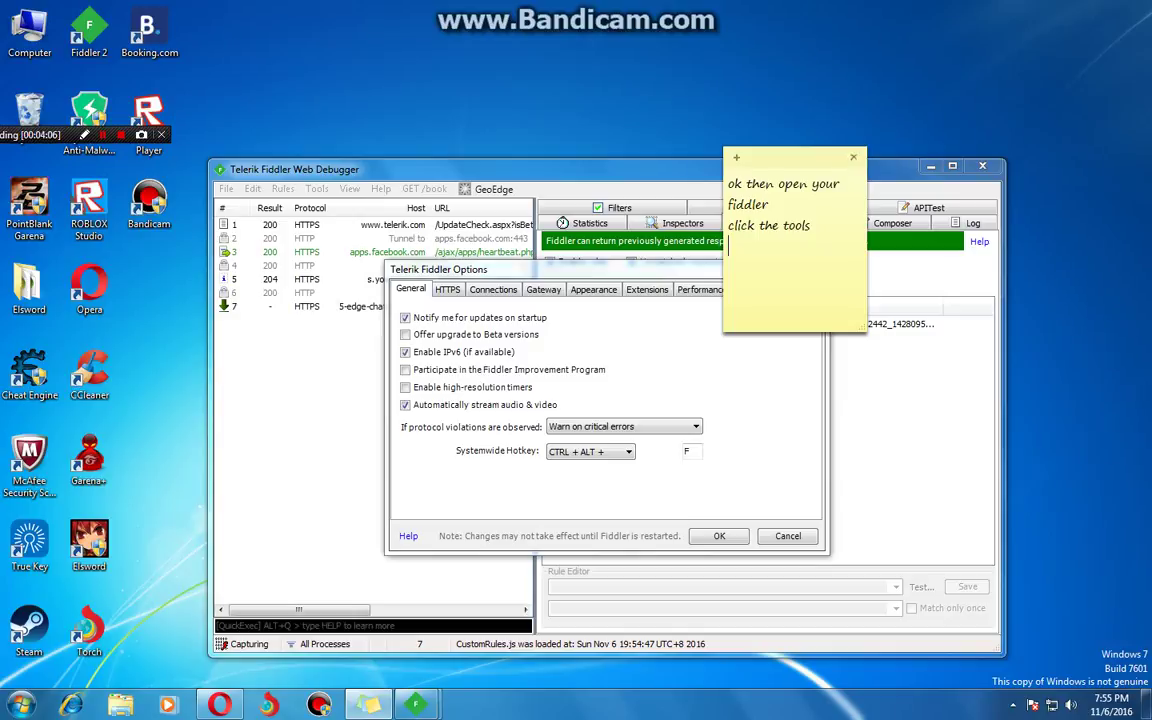
Add the line "then telerik fiddler optio" to the sticky note
{"action": "type", "text": "then telerik fil"}
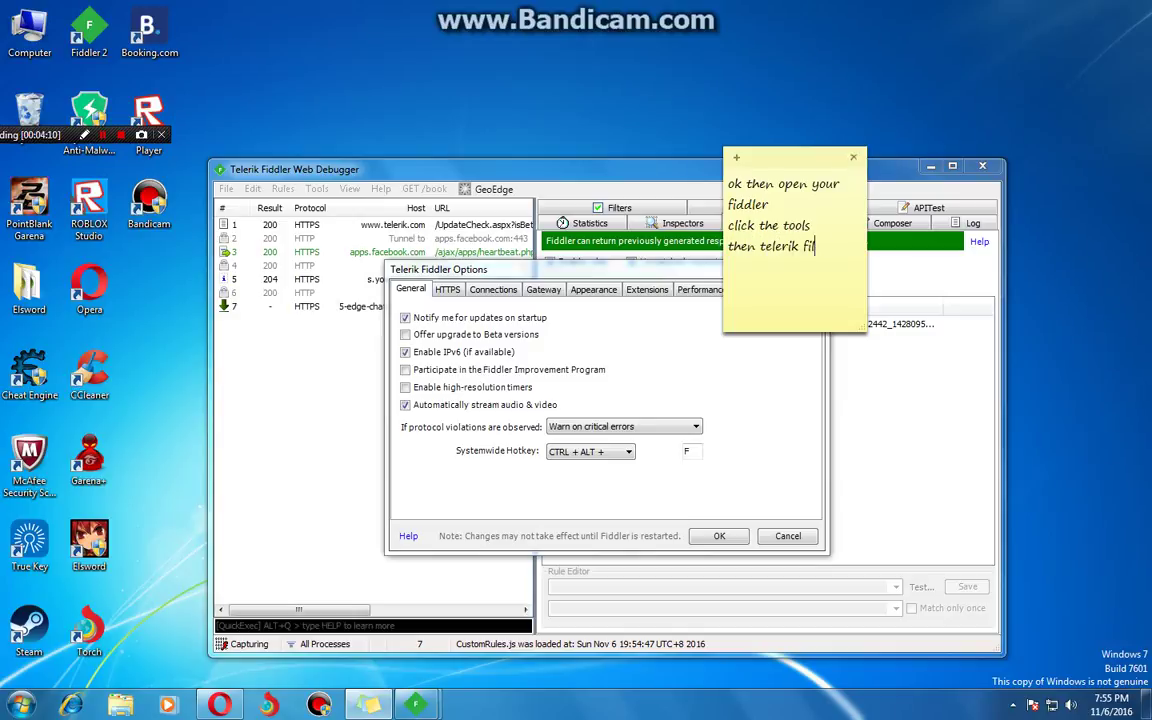
{"action": "key", "text": "BackSpace"}
{"action": "type", "text": "ddler optio"}
Replace the sticky note's text with "then click the HTTPS" and show Fiddler's HTTPS options
{"action": "key", "text": "ctrl+a"}
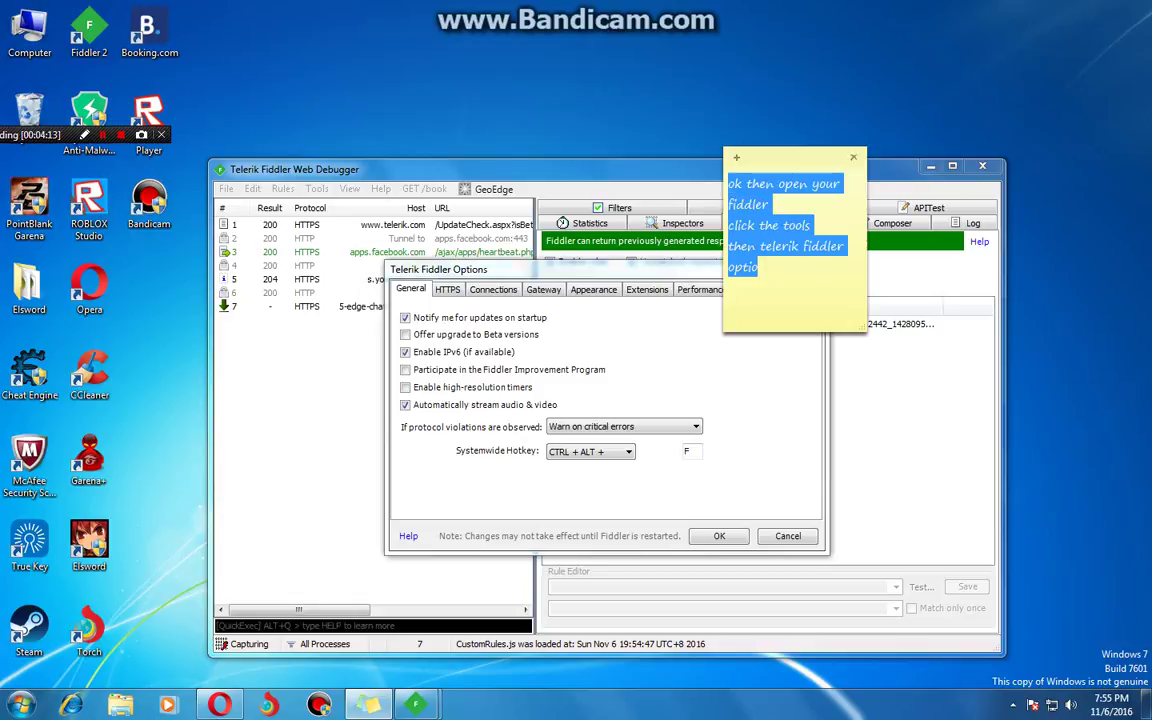
{"action": "key", "text": "BackSpace"}
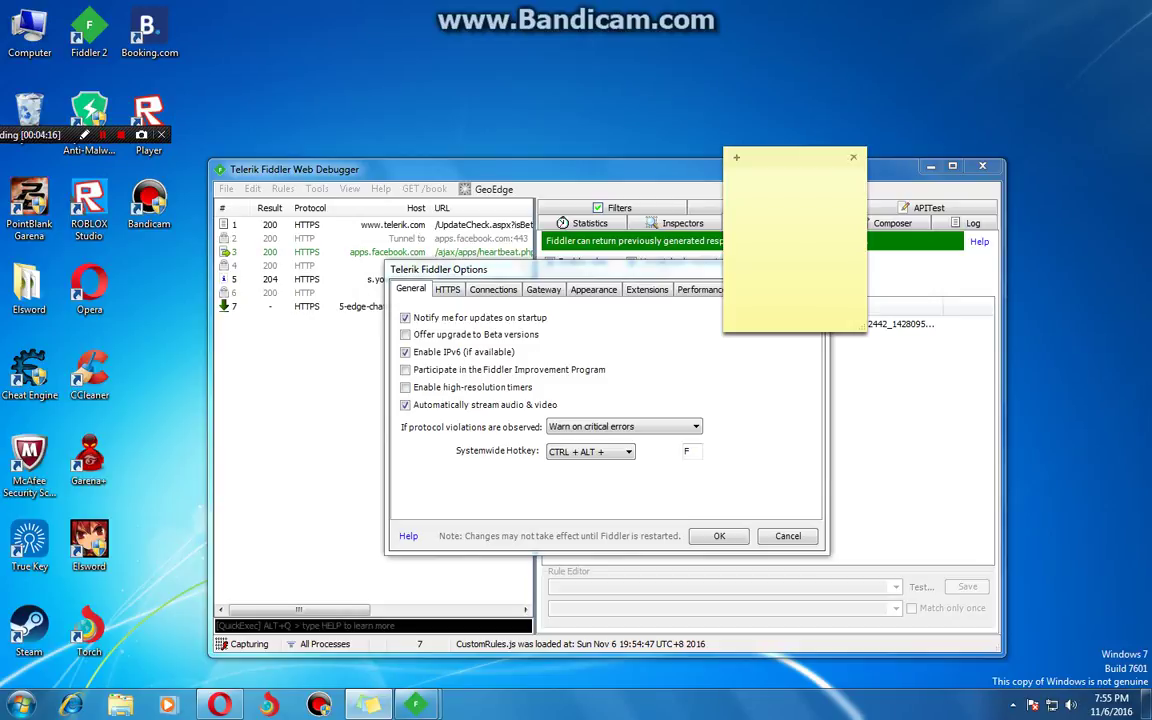
{"action": "type", "text": "then click the HTTPS"}
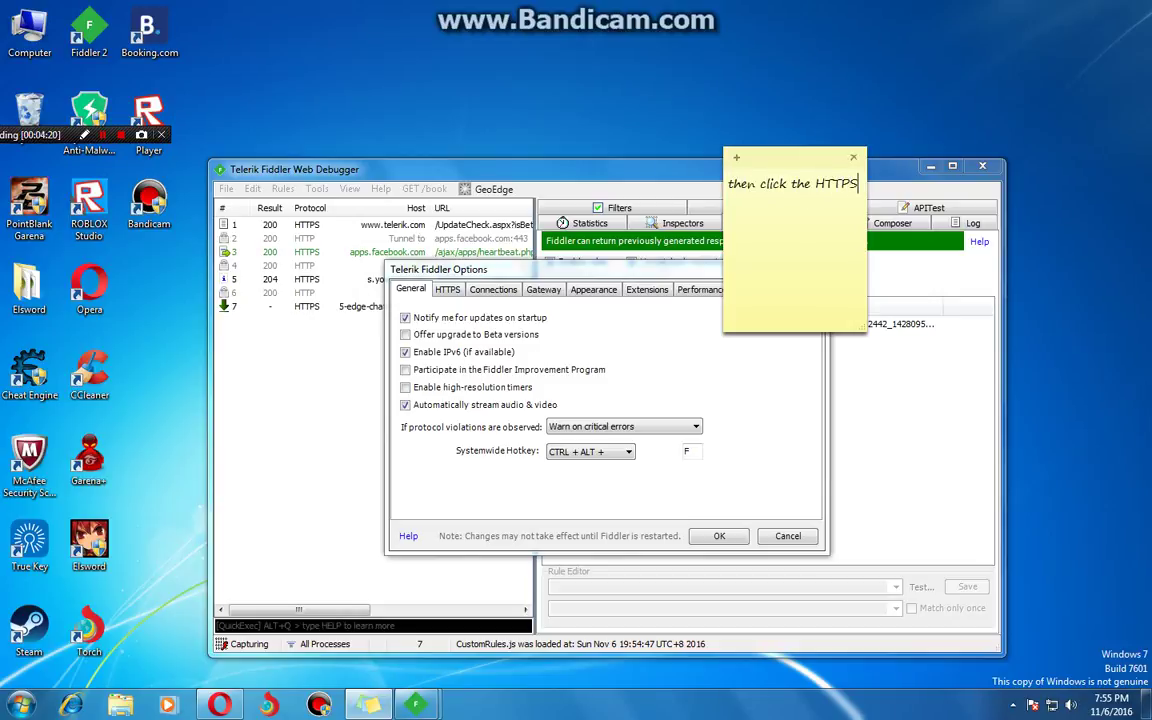
{"action": "left_click", "coordinate": [448, 290]}
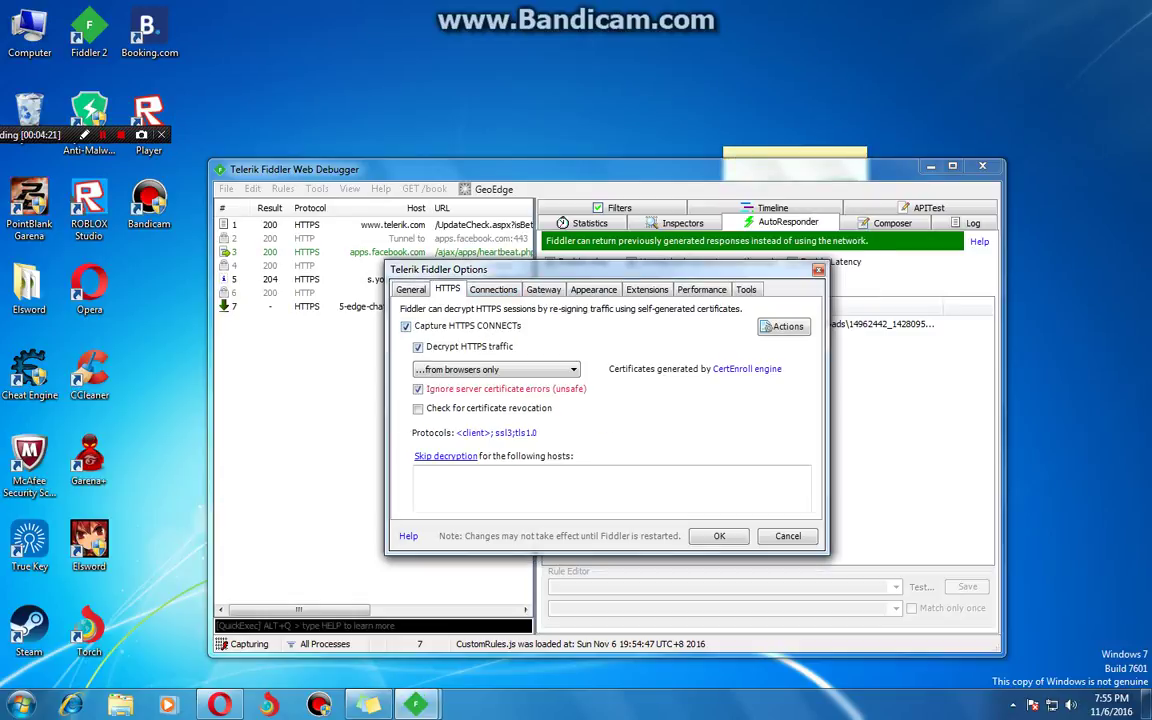
Place the sticky note over the HTTPS options and add the line "do What i do"
{"action": "left_click_drag", "start_coordinate": [795, 154], "coordinate": [778, 173]}
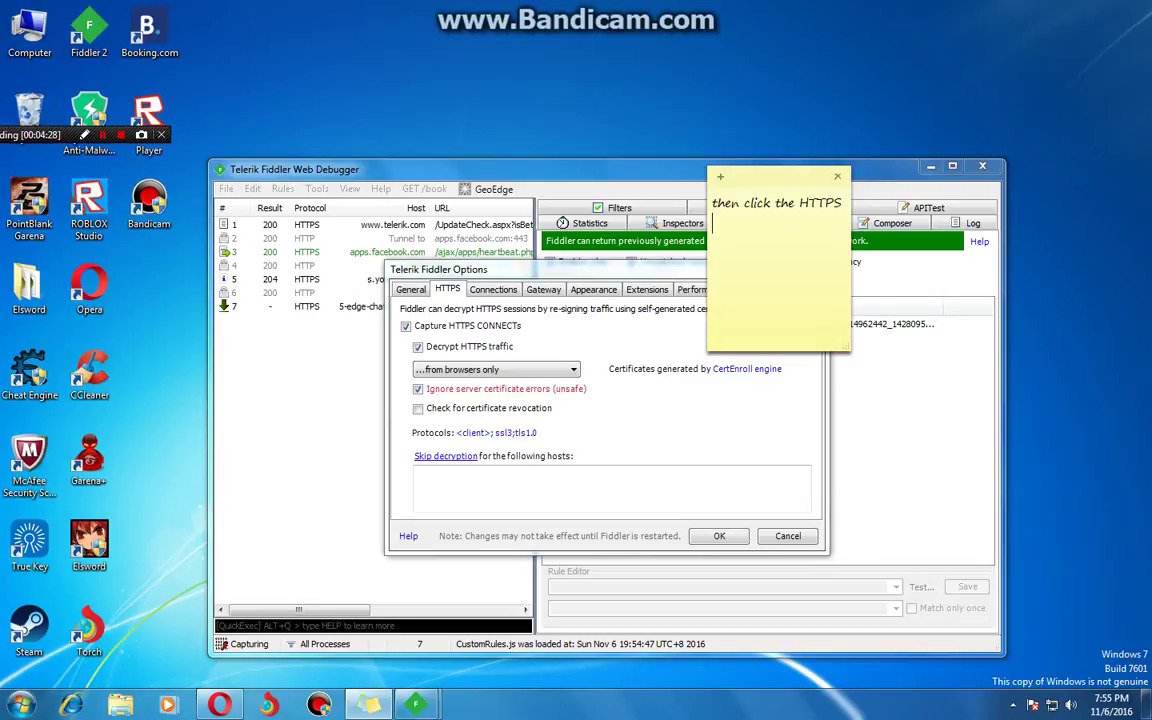
{"action": "type", "text": "tick"}
{"action": "key", "text": "BackSpace"}
{"action": "key", "text": "BackSpace"}
{"action": "type", "text": "ck Wh"}
{"action": "key", "text": "BackSpace"}
{"action": "key", "text": "BackSpace"}
{"action": "key", "text": "BackSpace"}
{"action": "key", "text": "BackSpace"}
{"action": "key", "text": "BackSpace"}
{"action": "key", "text": "BackSpace"}
{"action": "key", "text": "BackSpace"}
{"action": "key", "text": "BackSpace"}
{"action": "type", "text": "do What i"}
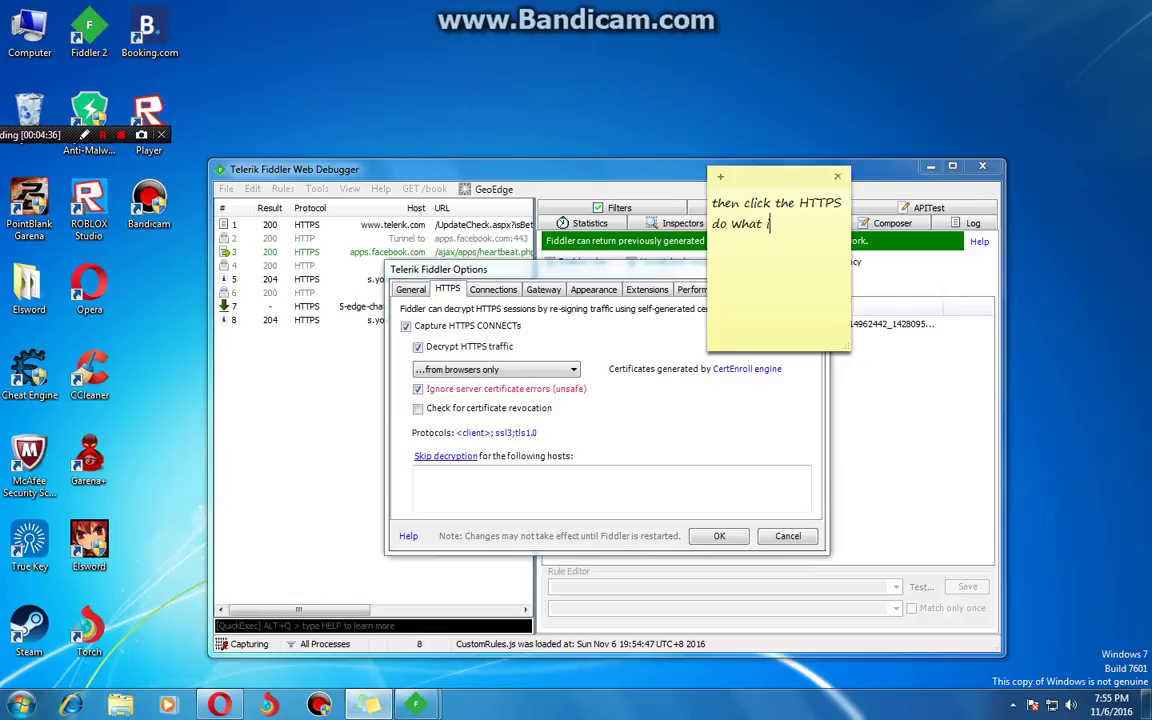
{"action": "type", "text": " do"}
Set HTTPS decryption to "...from browsers only", leave Decrypt HTTPS traffic enabled, and accept the Fiddler options
{"action": "left_click", "coordinate": [573, 370]}
{"action": "left_click", "coordinate": [460, 394]}
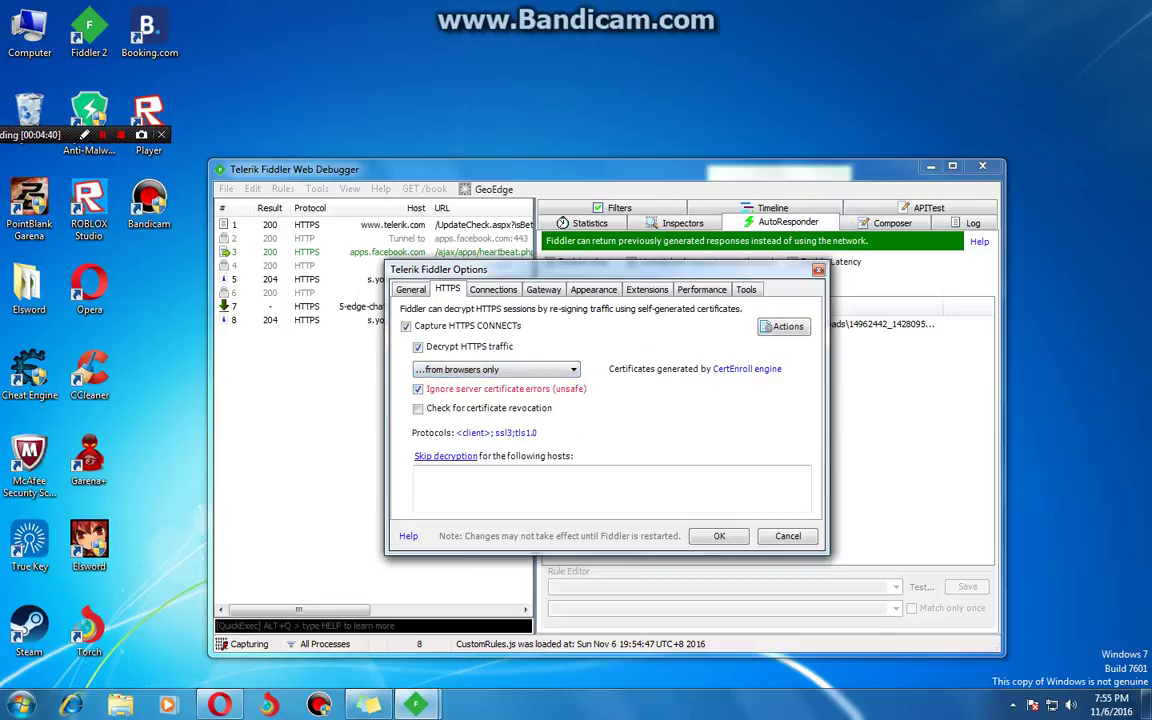
{"action": "left_click", "coordinate": [418, 346]}
{"action": "left_click", "coordinate": [418, 346]}
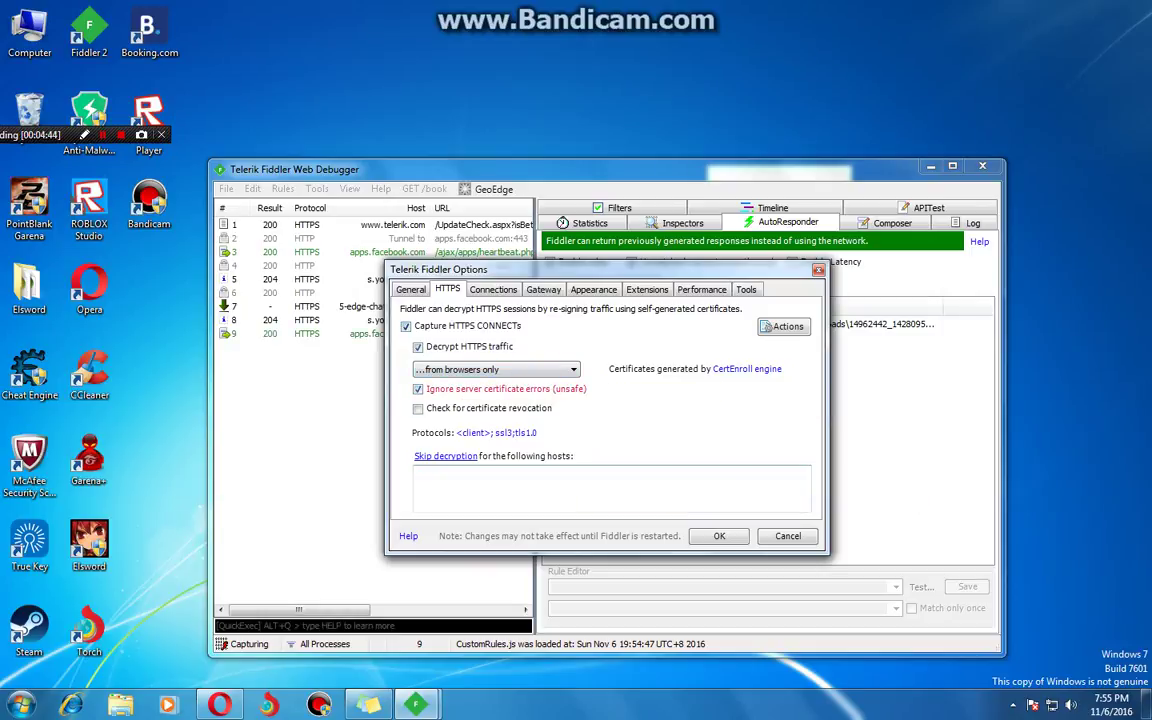
{"action": "left_click", "coordinate": [719, 536]}
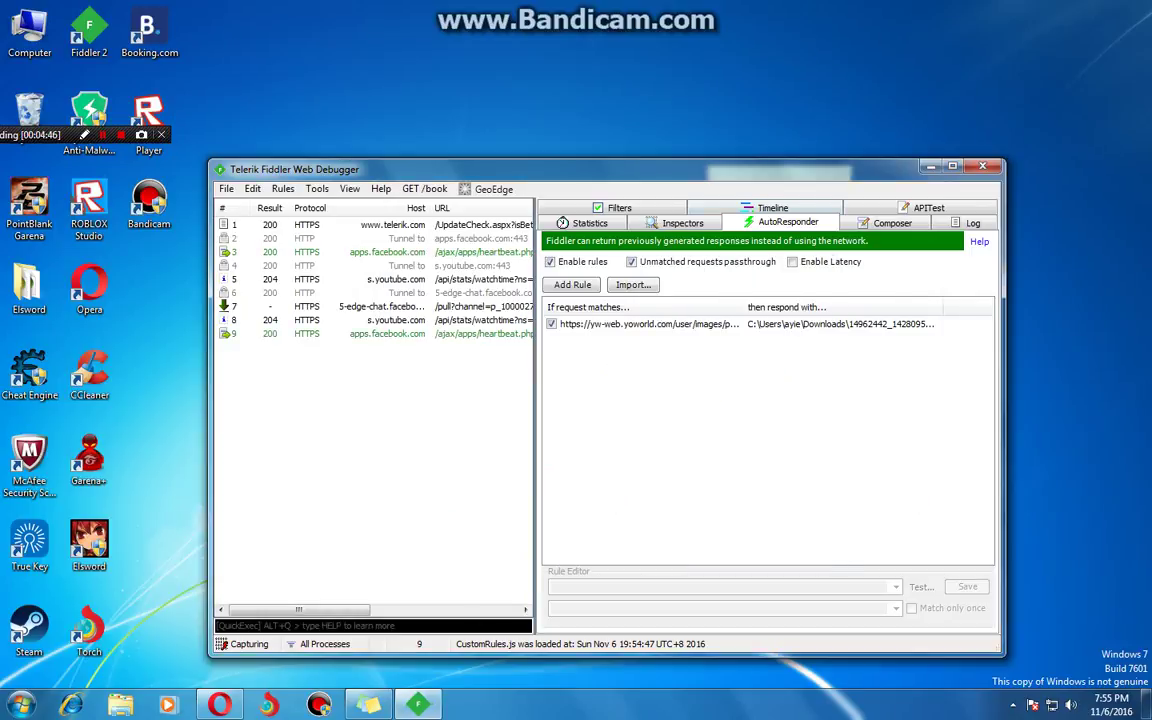
Reposition the Fiddler window and sticky note, and replace the note's text with "ok now we are ready to make pb art"
{"action": "left_click_drag", "start_coordinate": [750, 169], "coordinate": [727, 285]}
{"action": "left_click_drag", "start_coordinate": [747, 332], "coordinate": [738, 332]}
{"action": "key", "text": "ctrl+a"}
{"action": "key", "text": "BackSpace"}
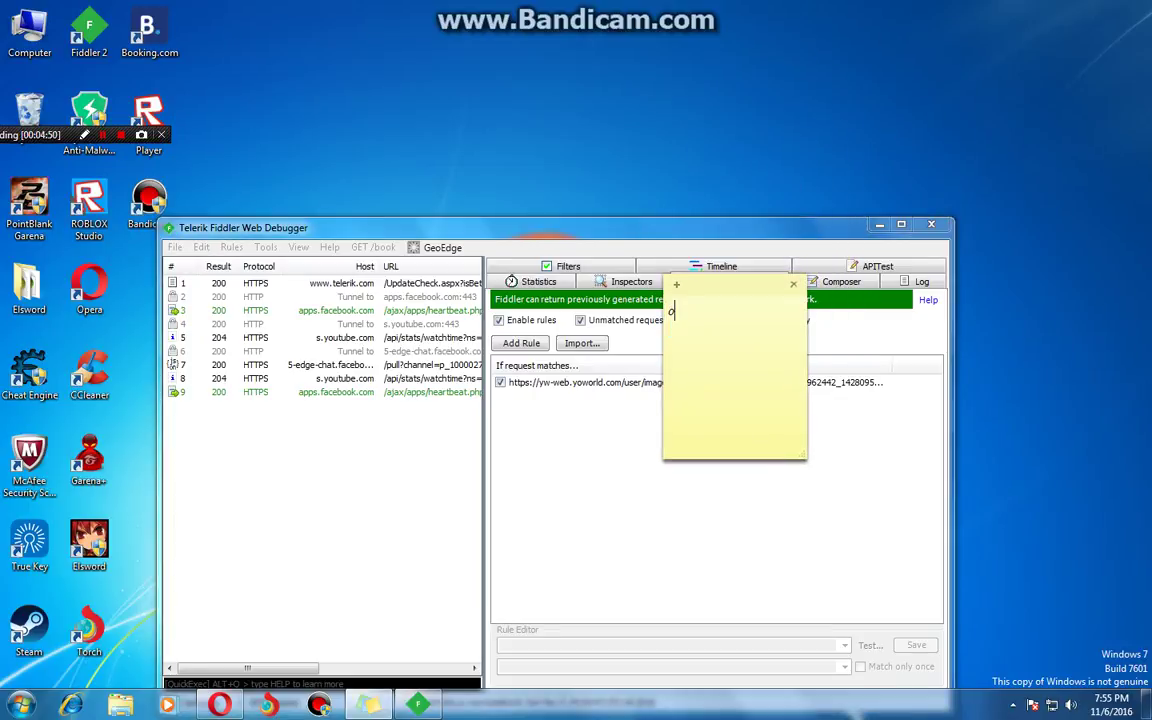
{"action": "type", "text": "ok now we "}
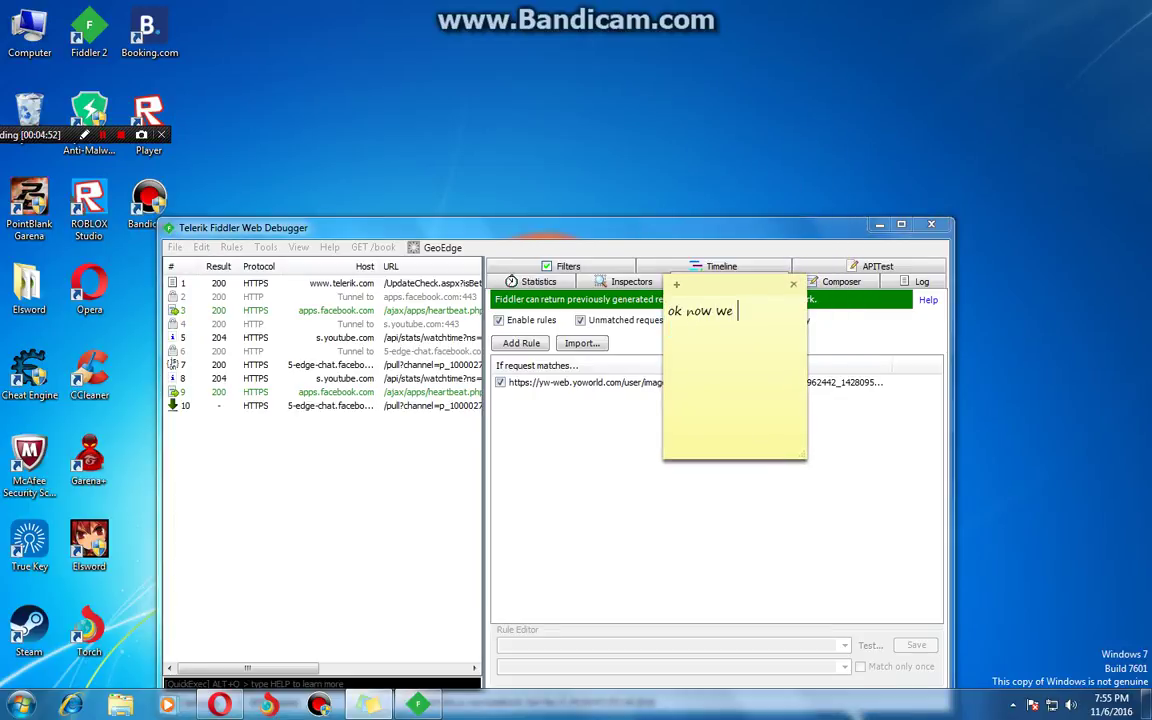
{"action": "type", "text": "are ready to make pb art"}
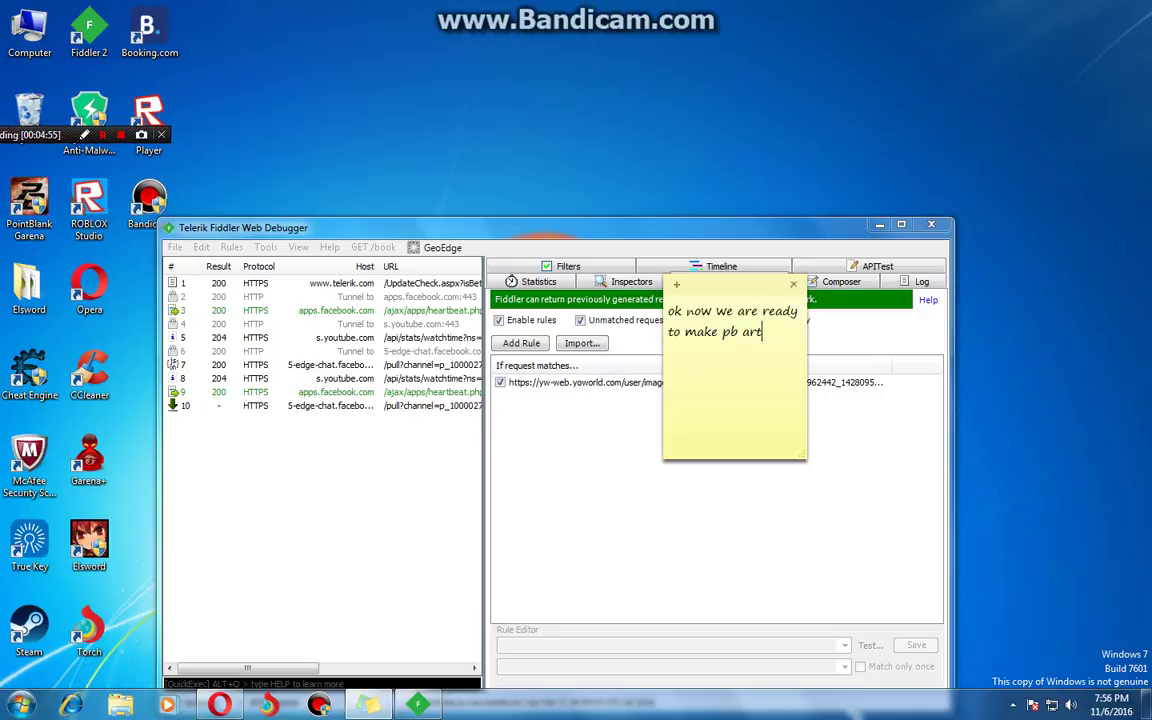
Bring up YoWorld in the browser with Fiddler in front, and remove all sessions from Fiddler's capture list
{"action": "left_click", "coordinate": [220, 704]}
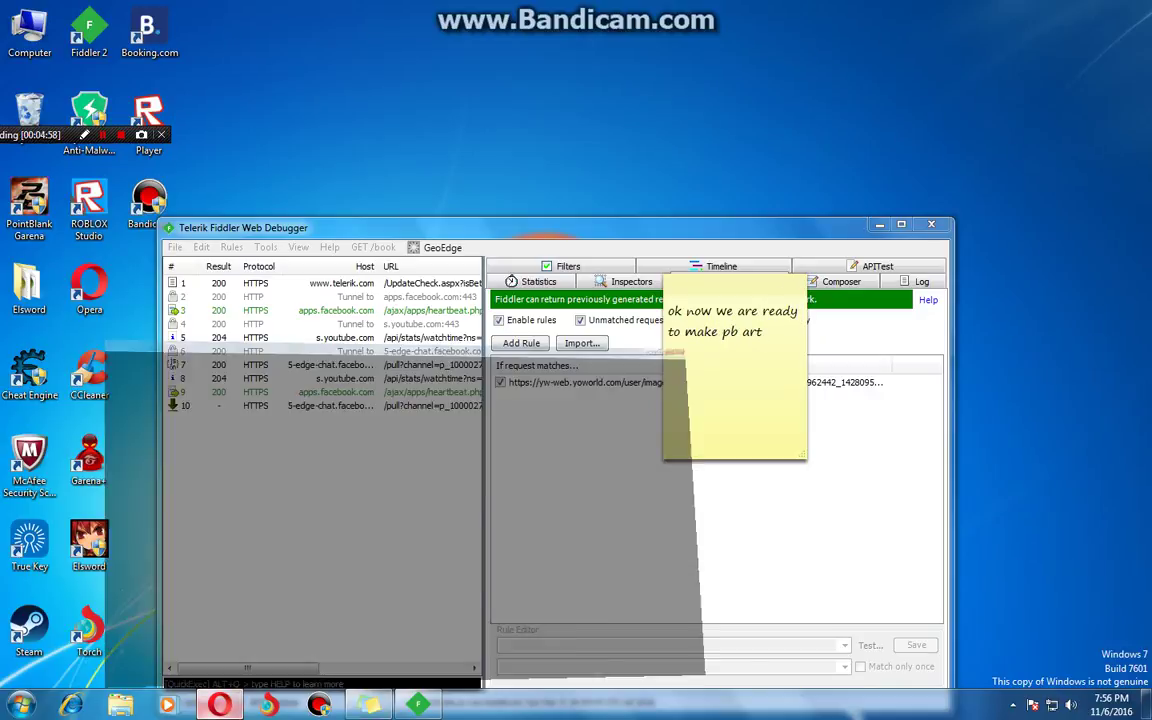
{"action": "left_click", "coordinate": [418, 704]}
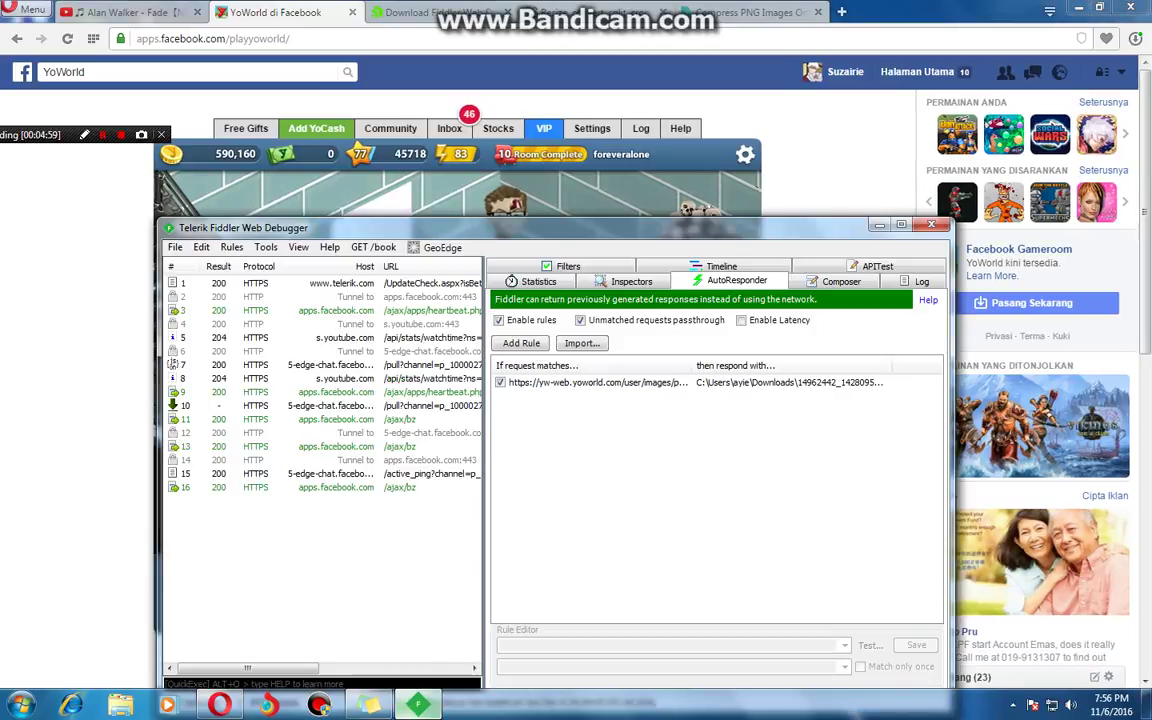
{"action": "right_click", "coordinate": [380, 352]}
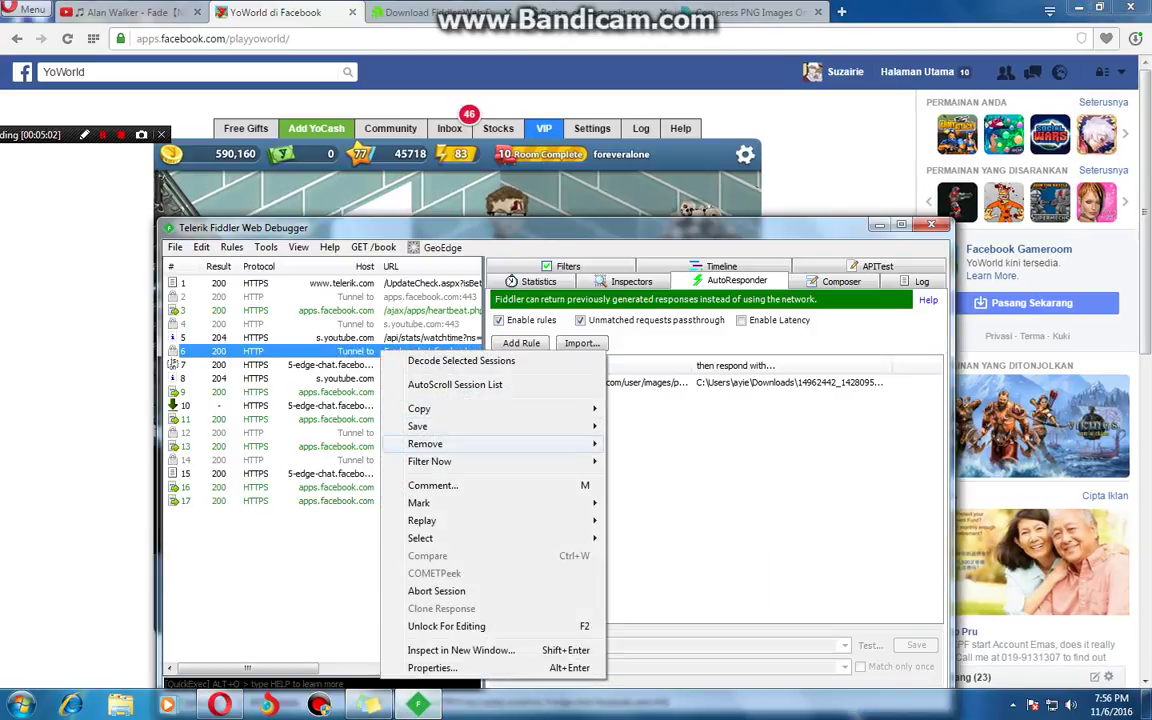
{"action": "mouse_move", "coordinate": [430, 444]}
{"action": "left_click", "coordinate": [654, 479]}
Open and save the wall paintboard in YoWorld, and add a Fiddler AutoResponder rule for its paint_board image request
{"action": "left_click", "coordinate": [220, 704]}
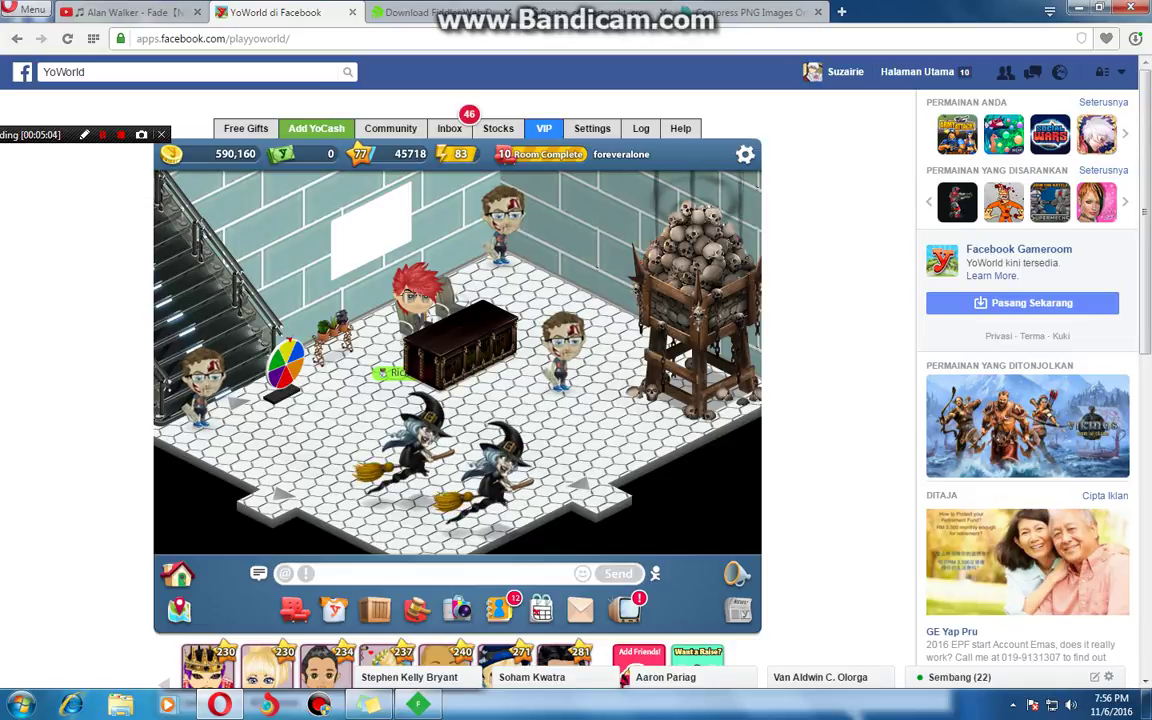
{"action": "left_click", "coordinate": [372, 232]}
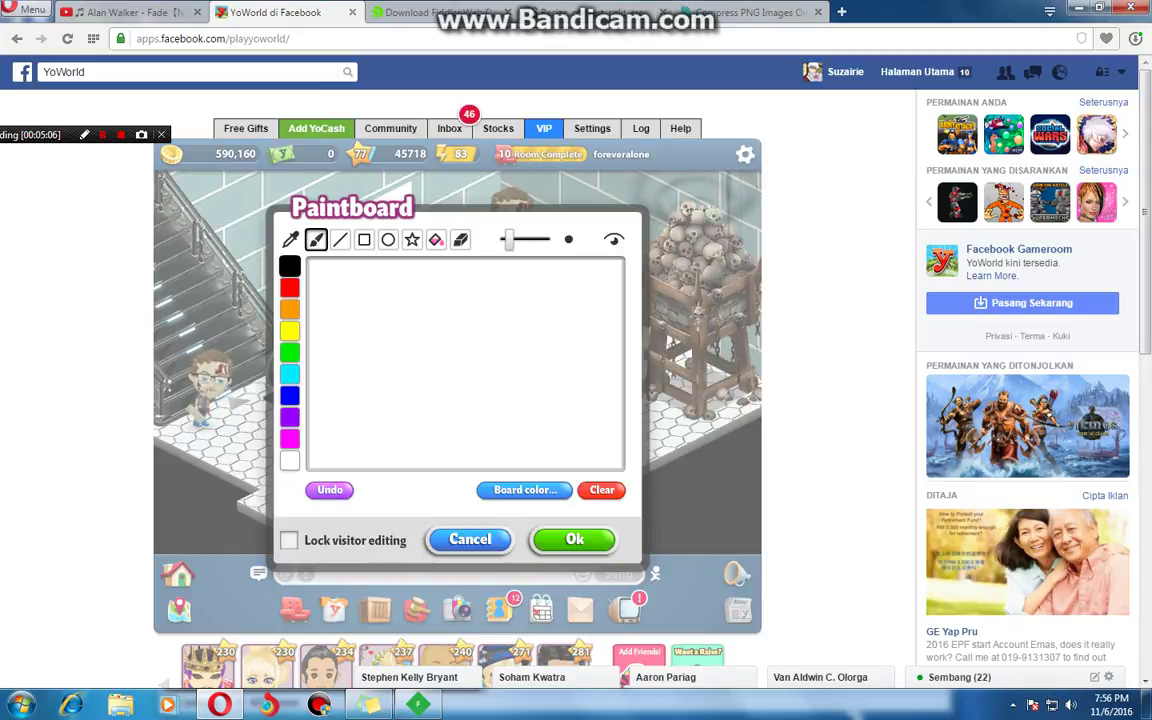
{"action": "left_click", "coordinate": [368, 704]}
{"action": "key", "text": "alt+Tab"}
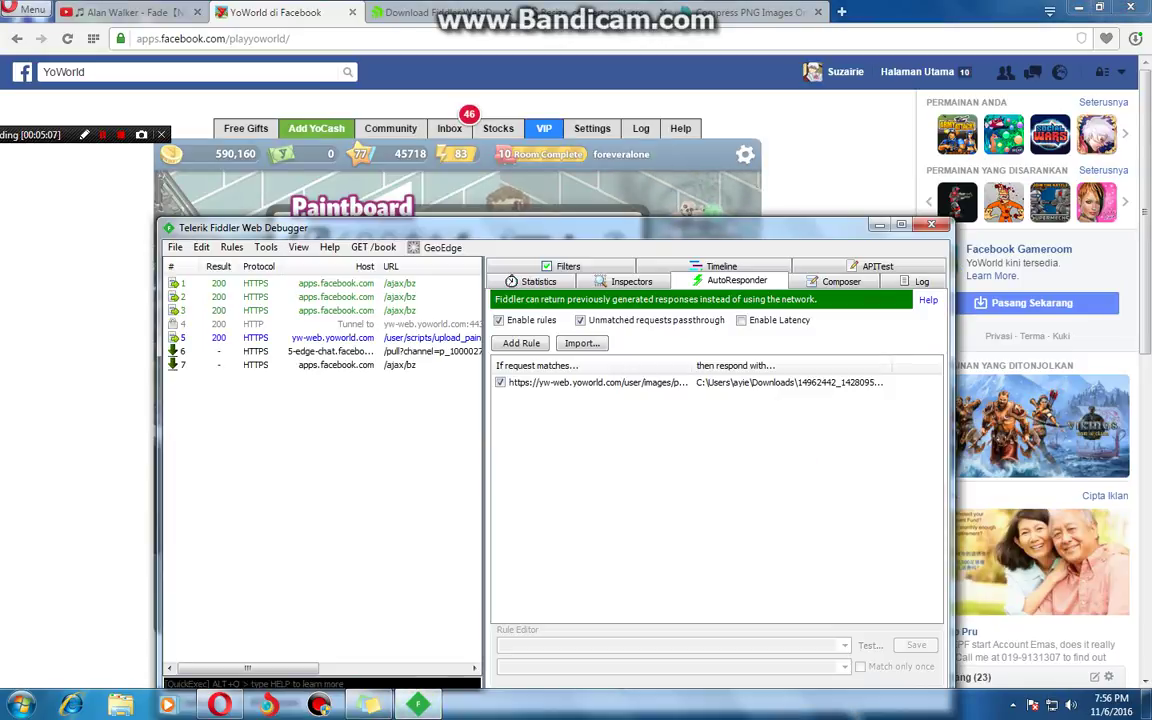
{"action": "left_click", "coordinate": [521, 343]}
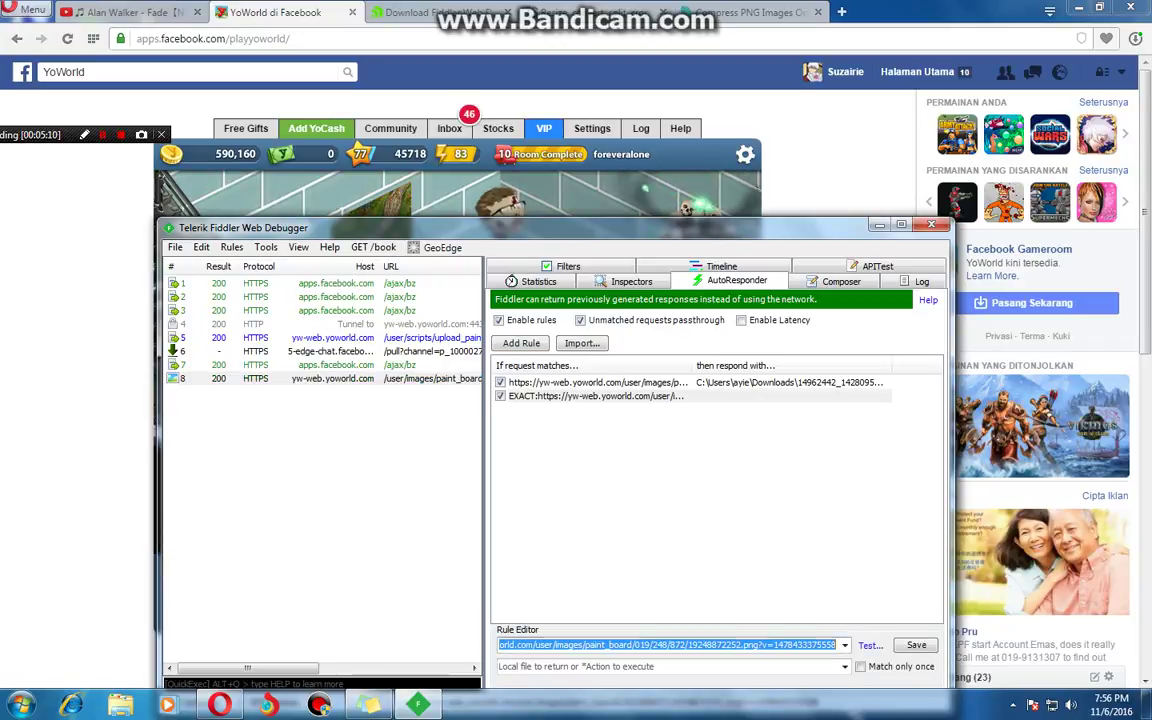
Show the sticky note over YoWorld and replace its text with "ok u click to your painboard like this"
{"action": "key", "text": "alt+Tab"}
{"action": "left_click", "coordinate": [368, 704]}
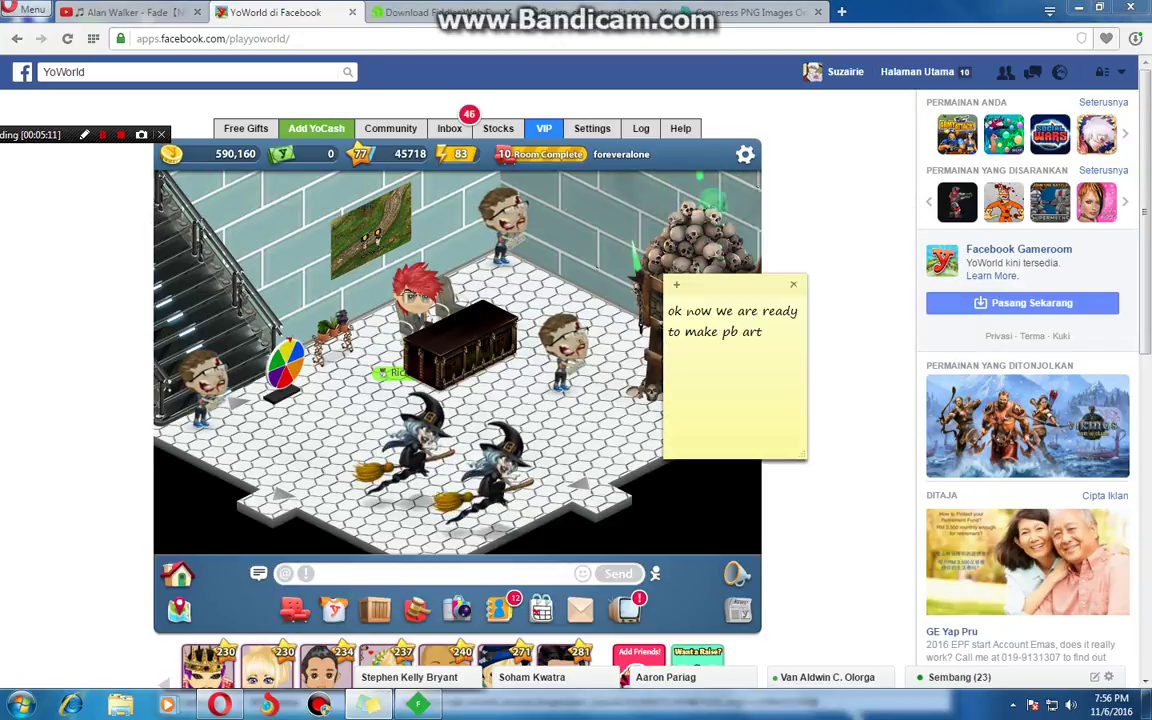
{"action": "key", "text": "ctrl+a"}
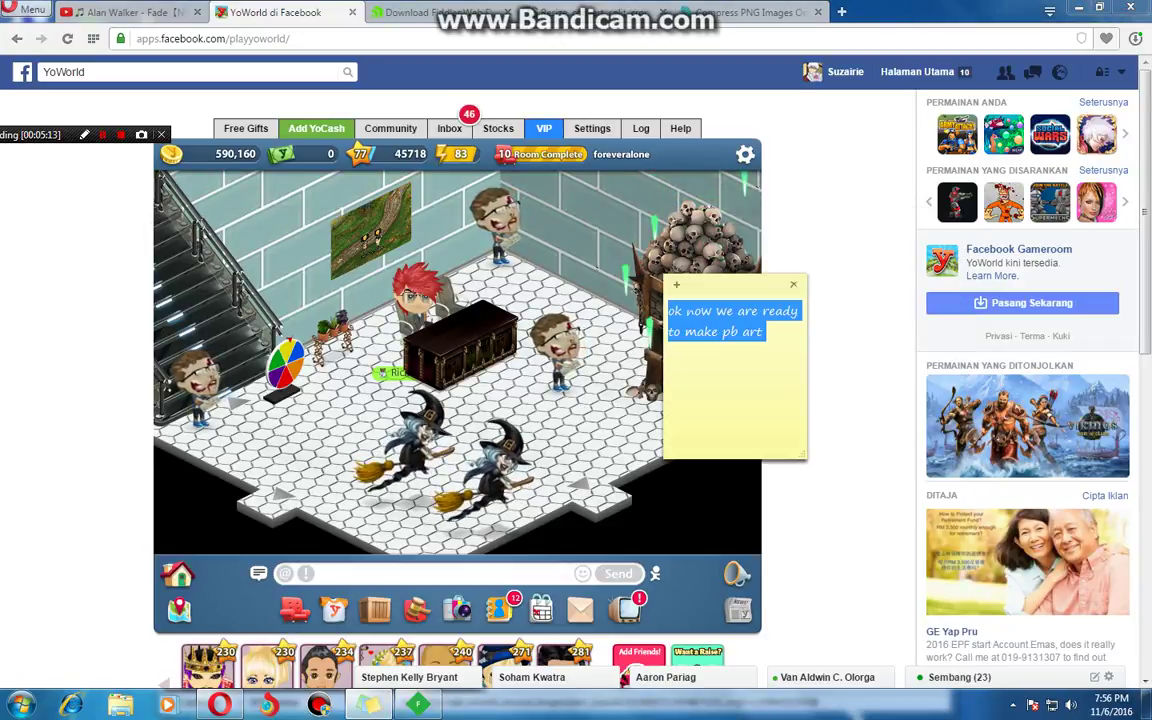
{"action": "type", "text": "ok "}
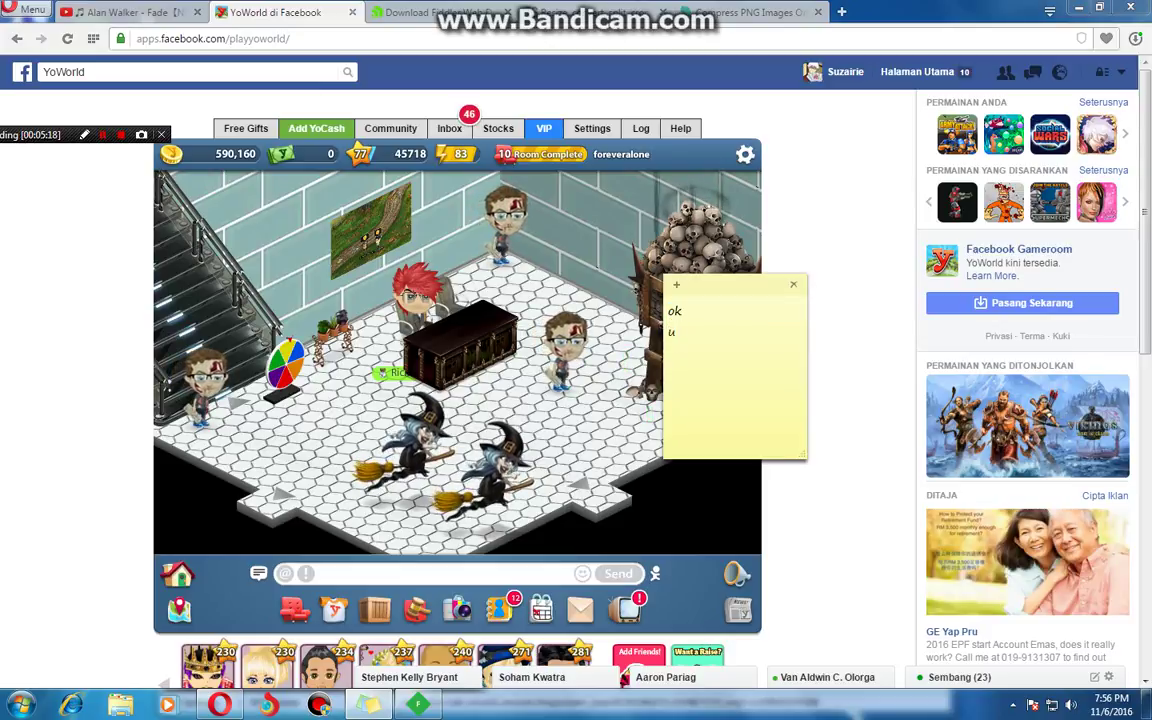
{"action": "type", "text": "u click to"}
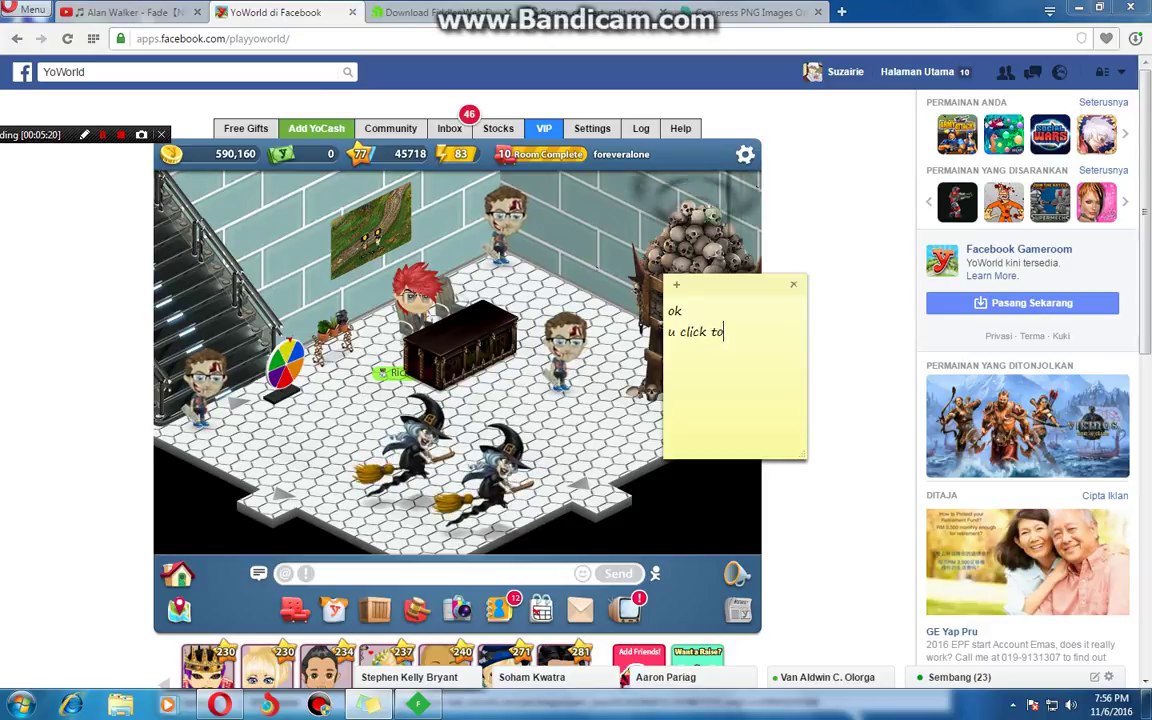
{"action": "type", "text": " your painboa"}
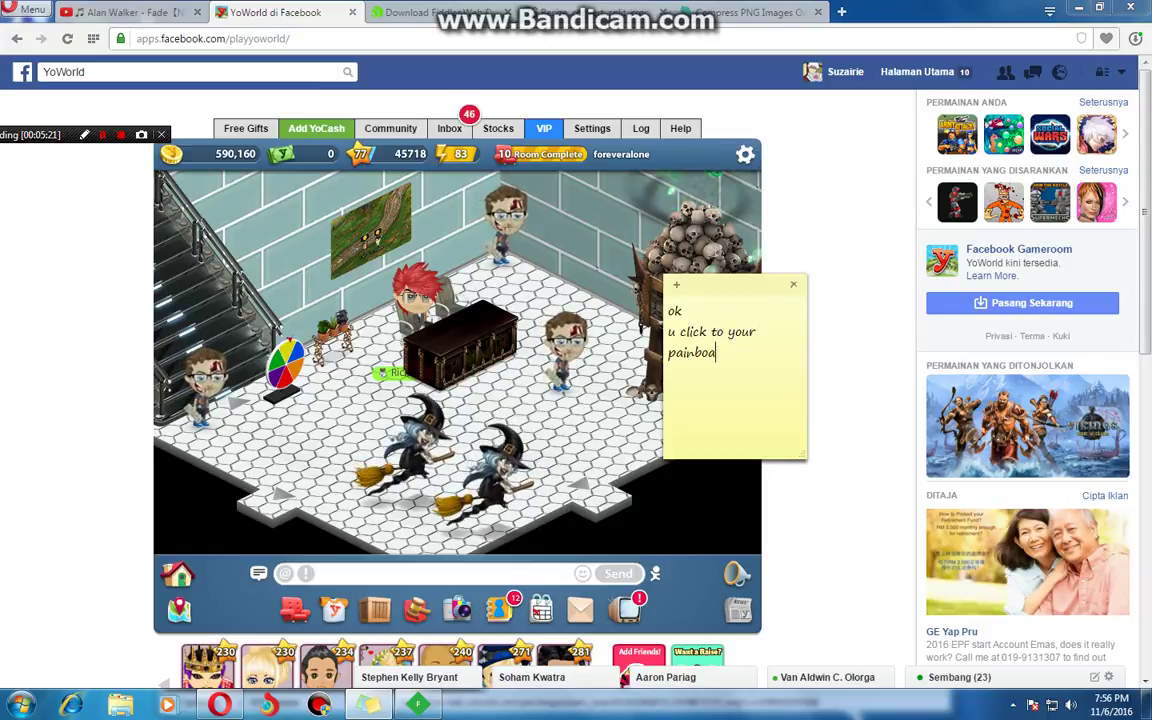
{"action": "type", "text": "rd like this"}
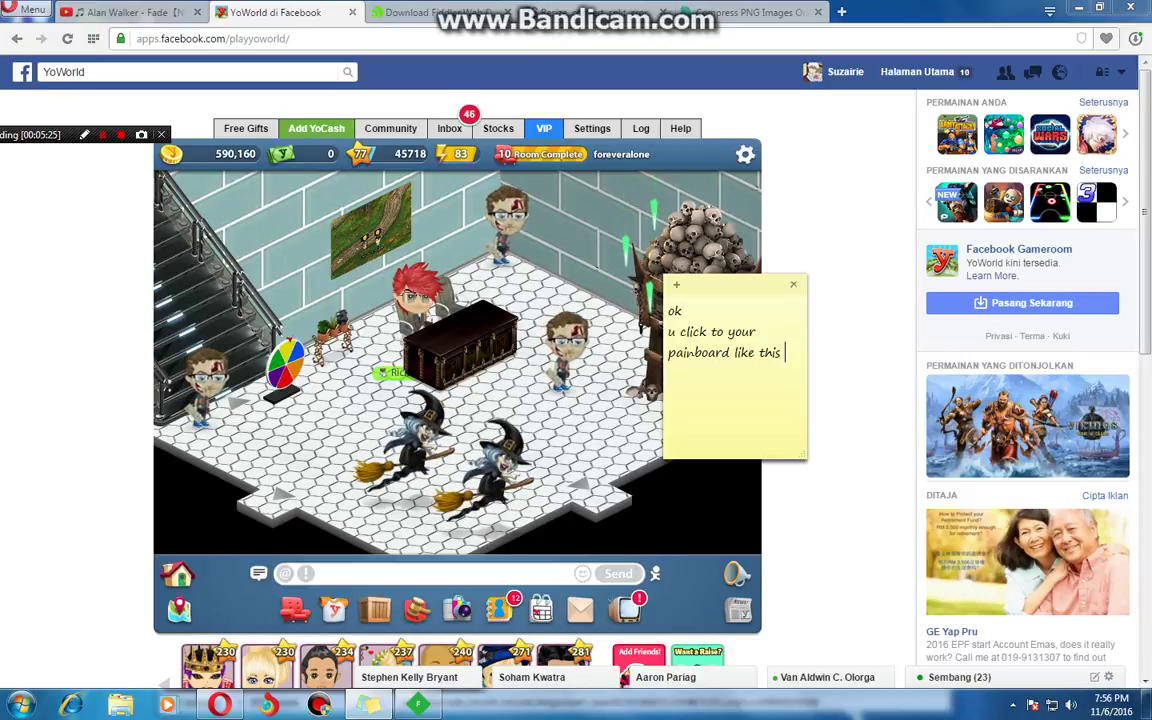
Demonstrate opening and saving the wall paintboard in YoWorld again, and switch to Fiddler's captured sessions
{"action": "left_click", "coordinate": [371, 231]}
{"action": "left_click", "coordinate": [371, 231]}
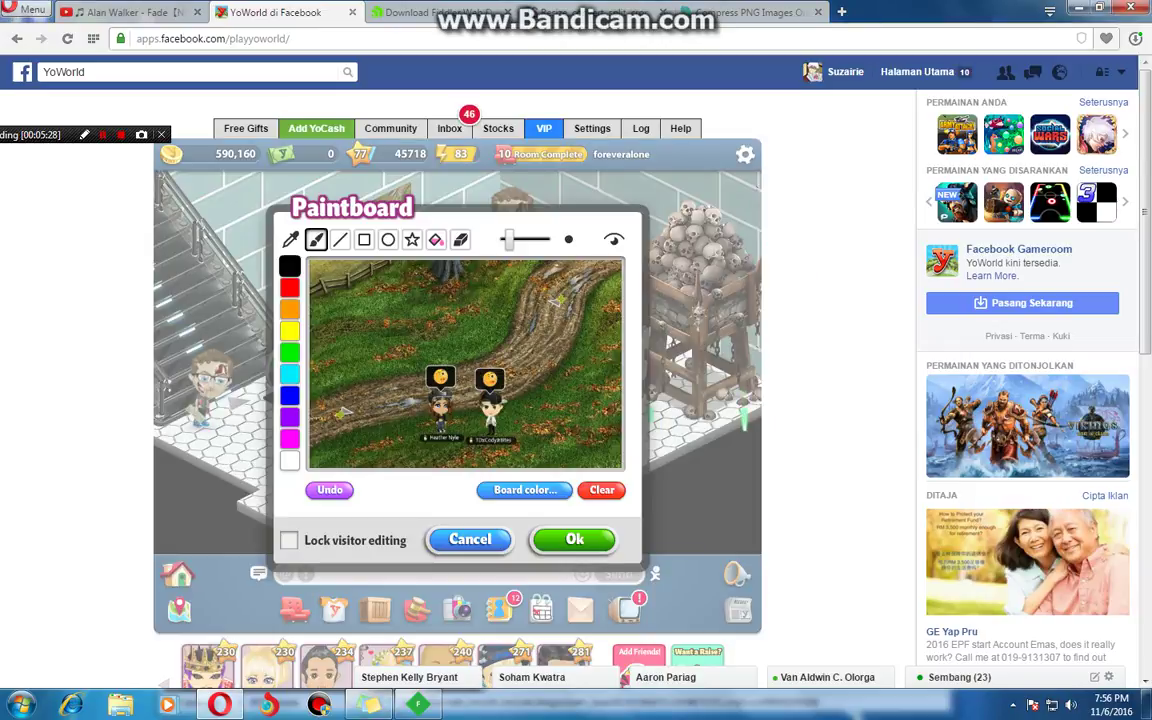
{"action": "mouse_move", "coordinate": [418, 704]}
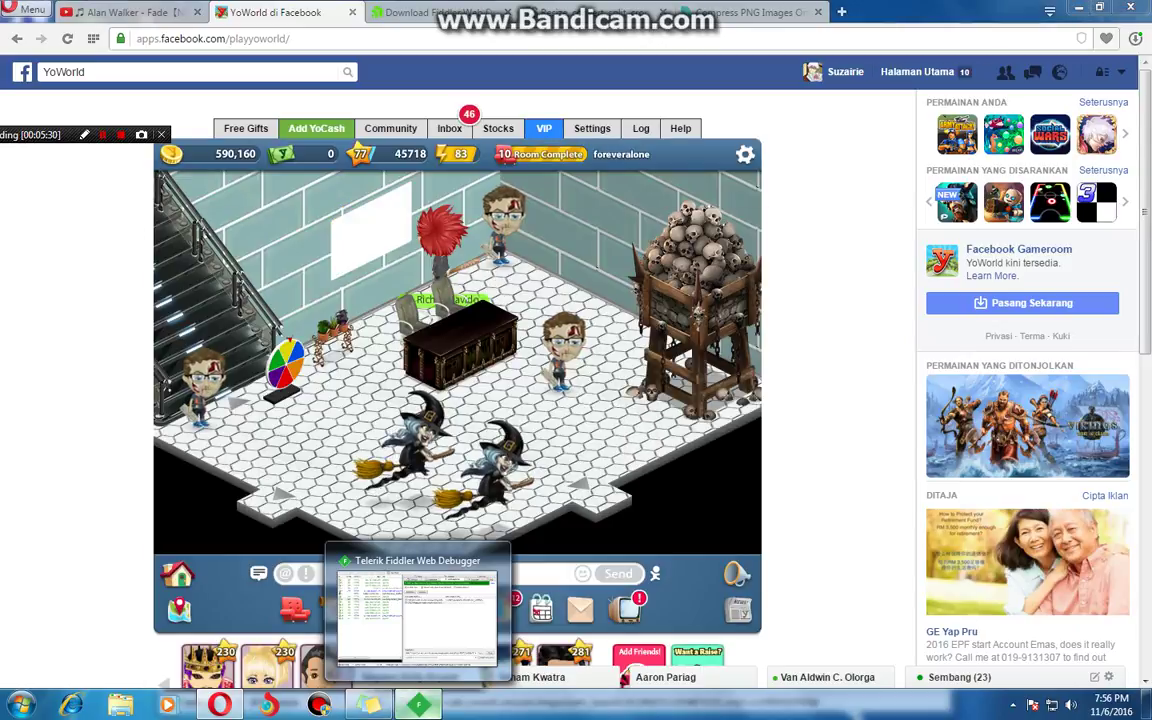
{"action": "left_click", "coordinate": [418, 705]}
Add the line "and it will appear" to the sticky note and select the newest paint_board image request in Fiddler
{"action": "left_click", "coordinate": [369, 705]}
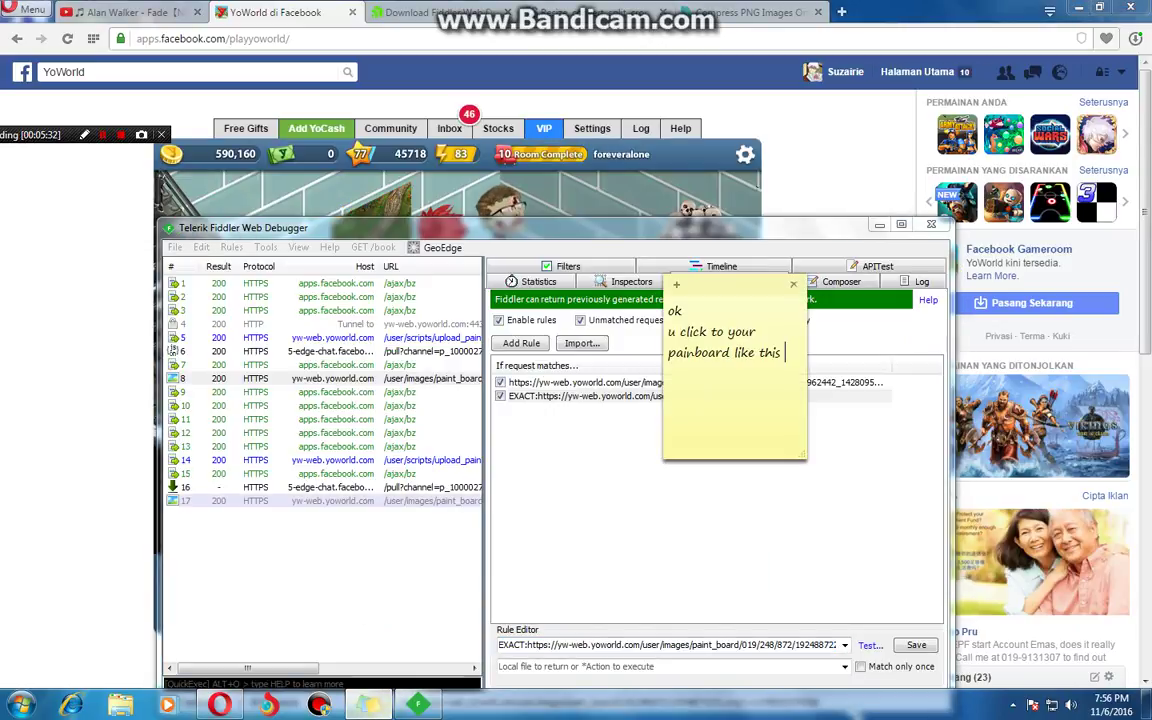
{"action": "key", "text": "Return"}
{"action": "type", "text": "and "}
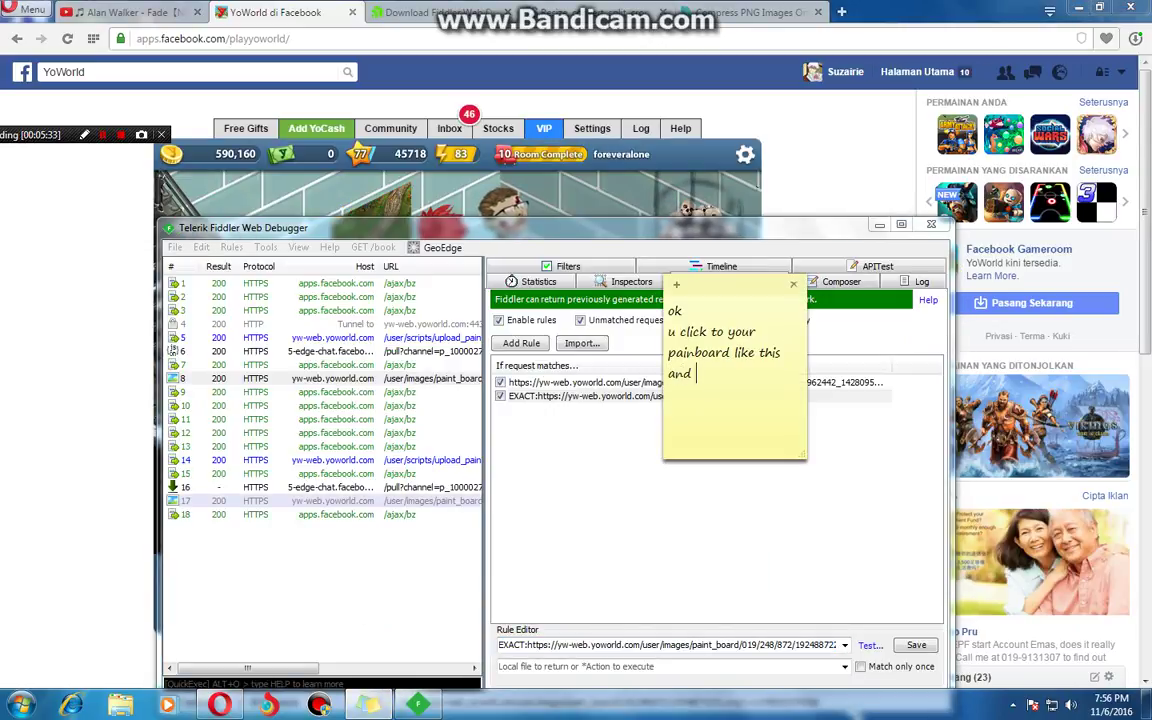
{"action": "type", "text": "it will appear"}
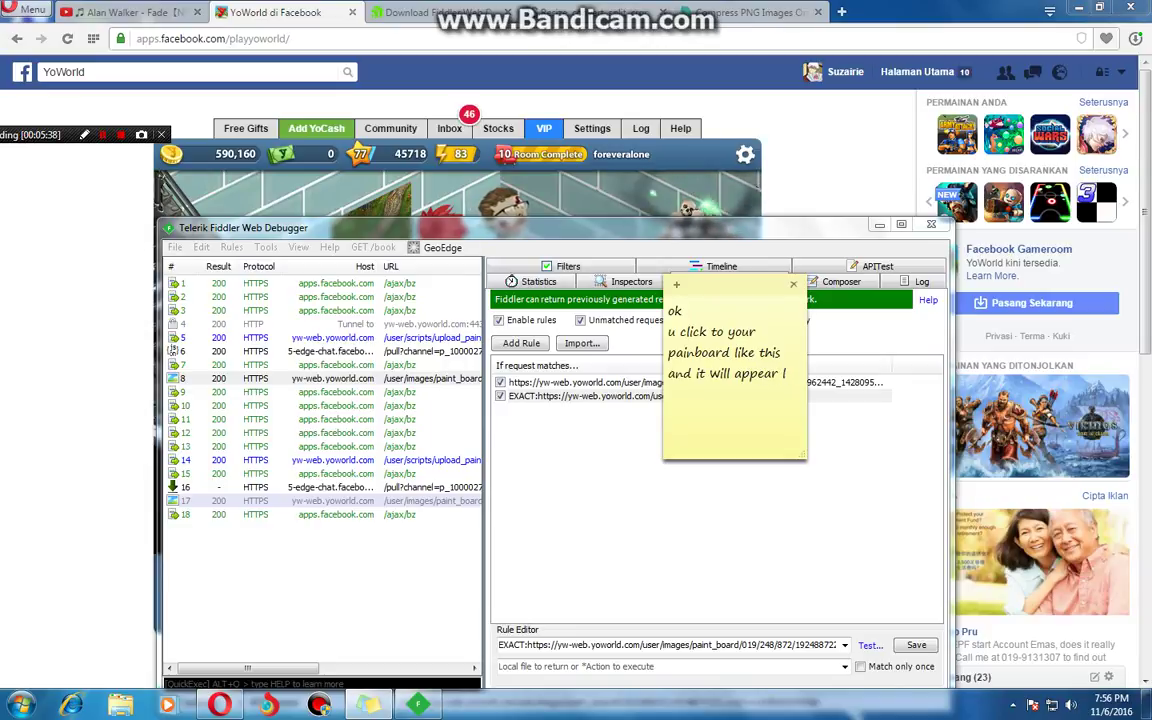
{"action": "left_click", "coordinate": [333, 501]}
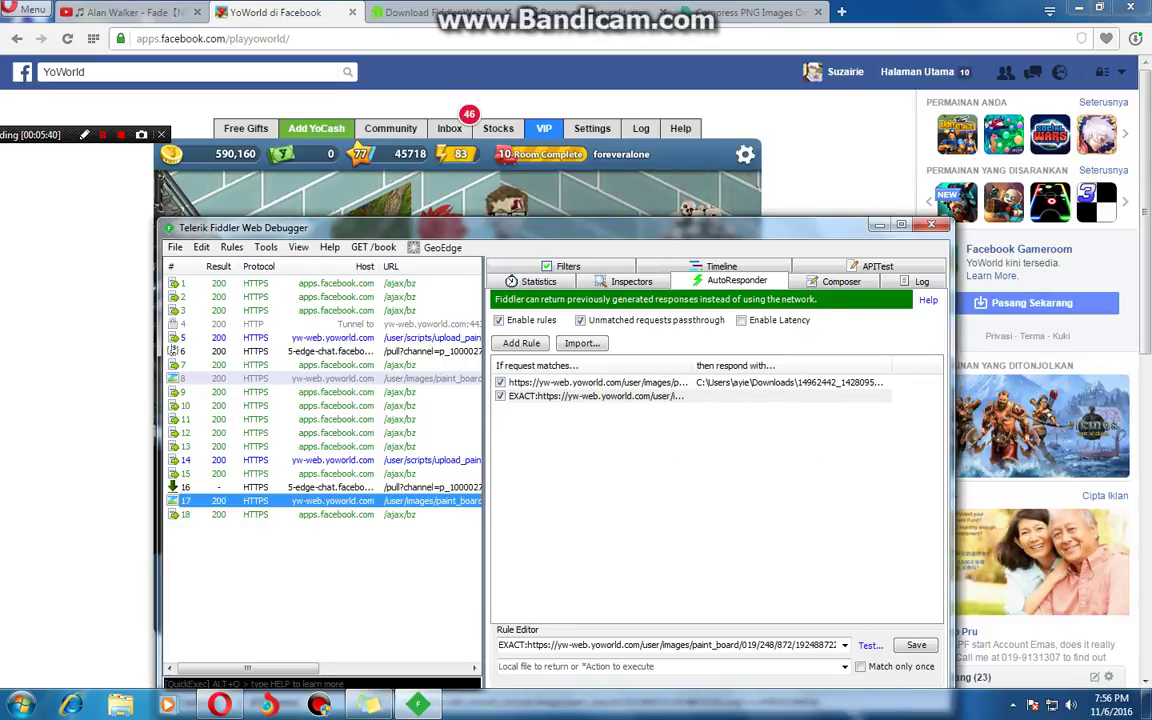
Add "take a link like this one" to the sticky note and select the newest paint_board image request in Fiddler again
{"action": "key", "text": "alt+Tab"}
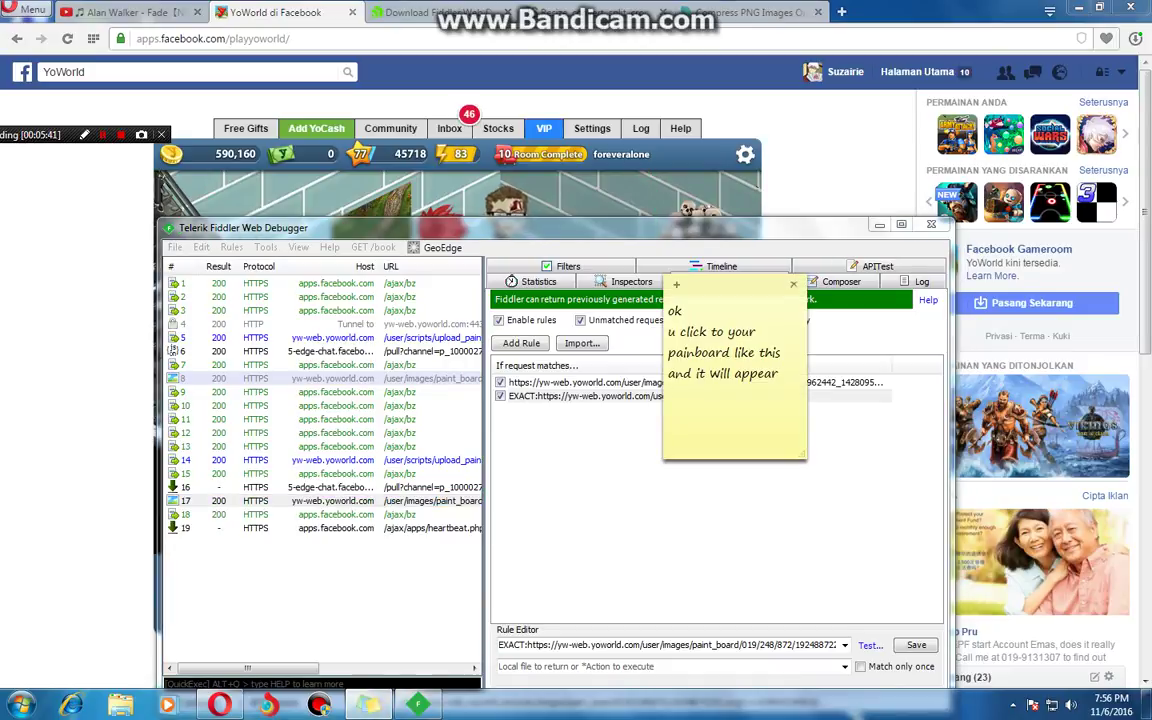
{"action": "type", "text": "take th"}
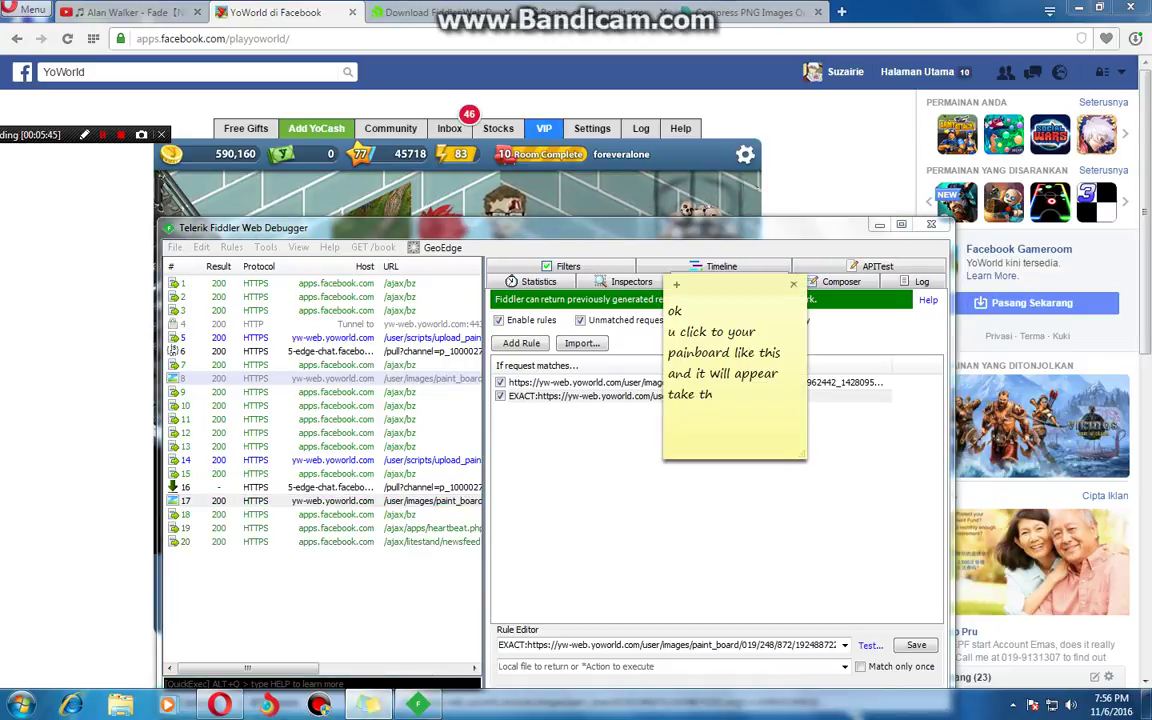
{"action": "key", "text": "BackSpace"}
{"action": "key", "text": "BackSpace"}
{"action": "type", "text": "a link "}
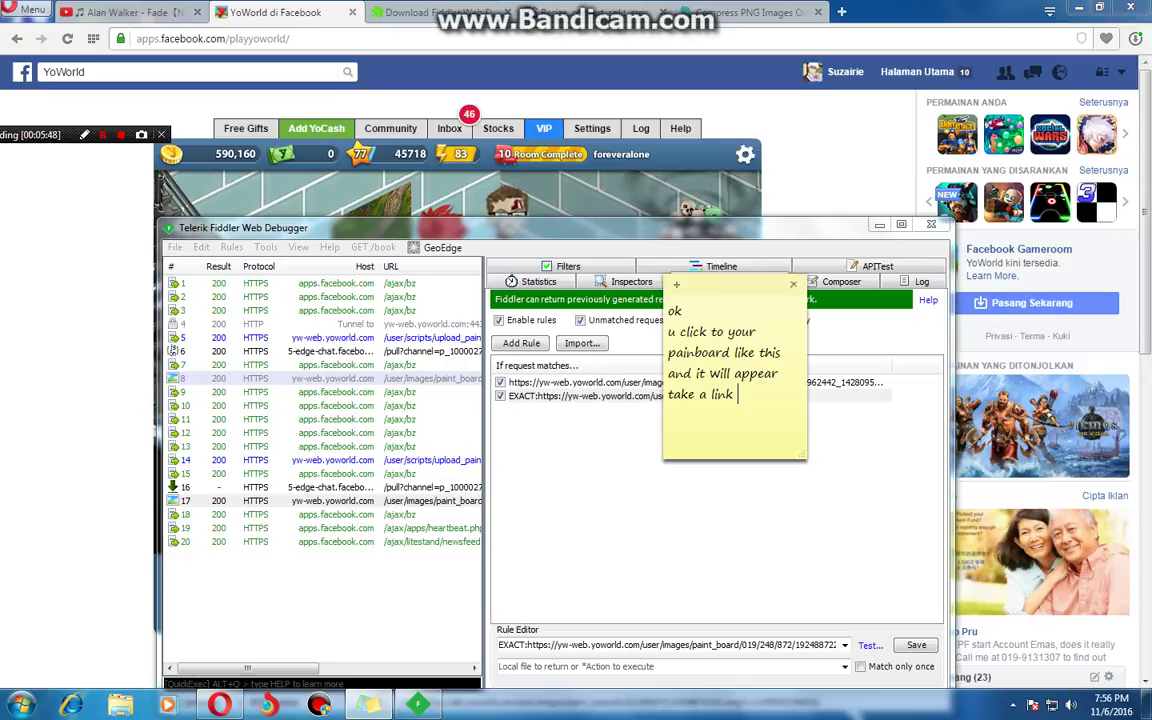
{"action": "type", "text": "like this one"}
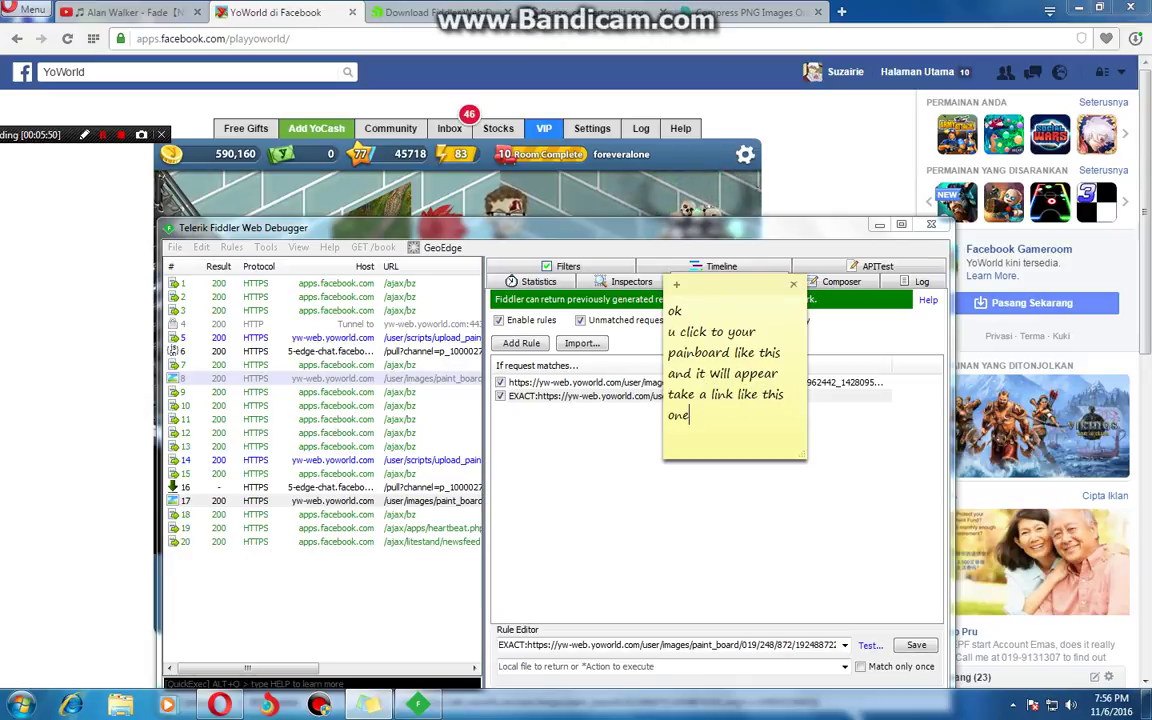
{"action": "left_click", "coordinate": [332, 501]}
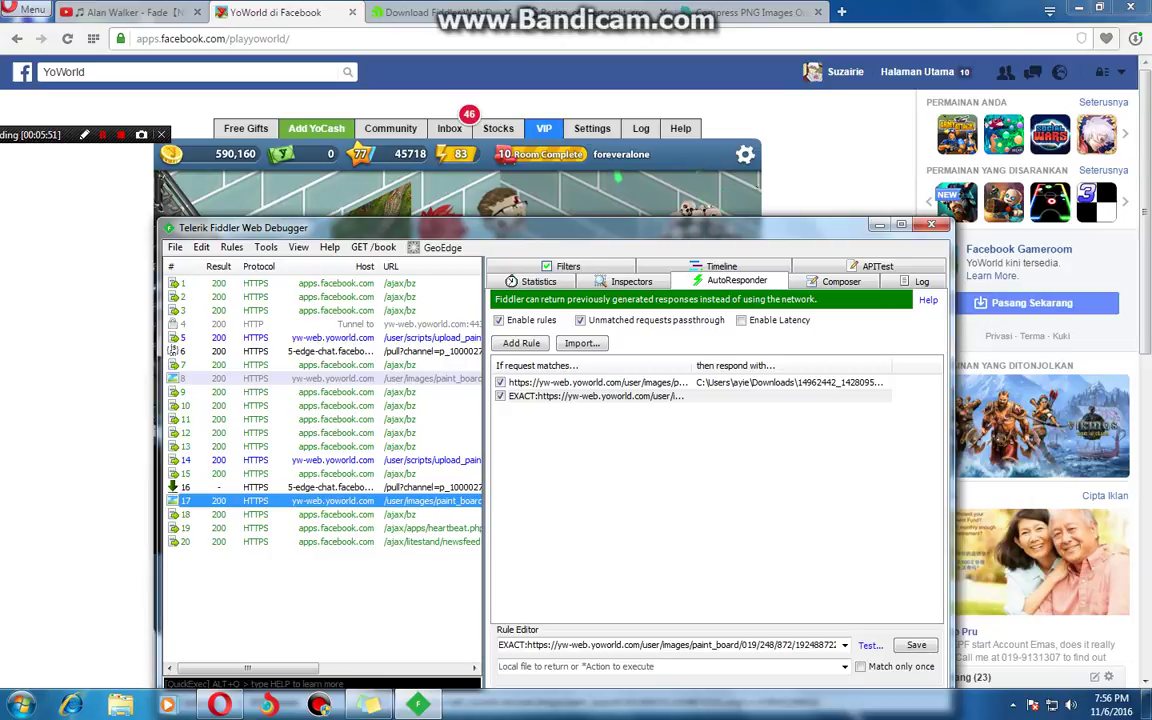
Replace the sticky note's text with "then remove the exact untill this : icone"
{"action": "key", "text": "alt+Tab"}
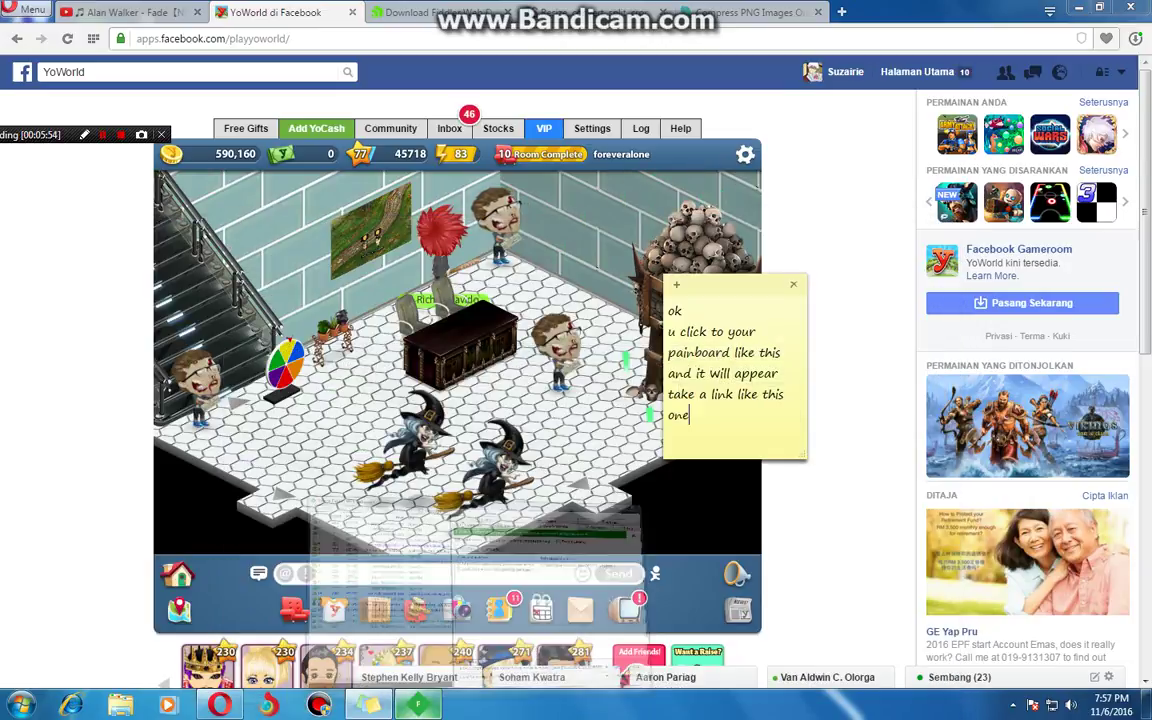
{"action": "key", "text": "ctrl+a"}
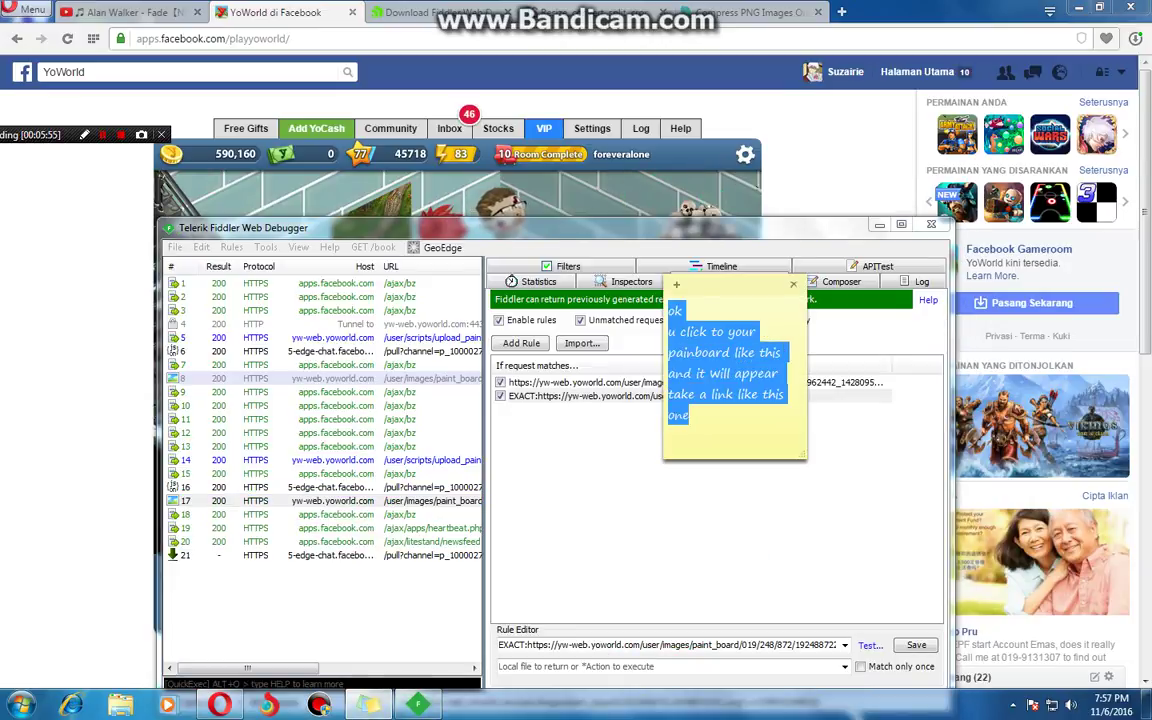
{"action": "key", "text": "BackSpace"}
{"action": "type", "text": "then r"}
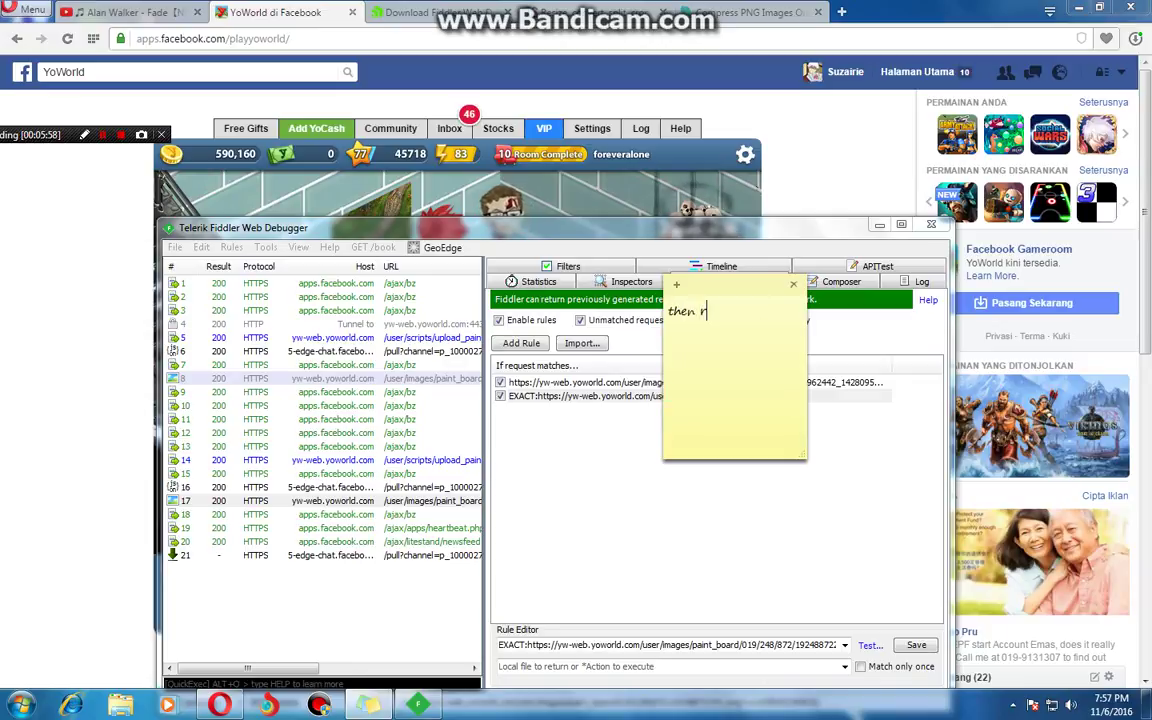
{"action": "type", "text": "emove the"}
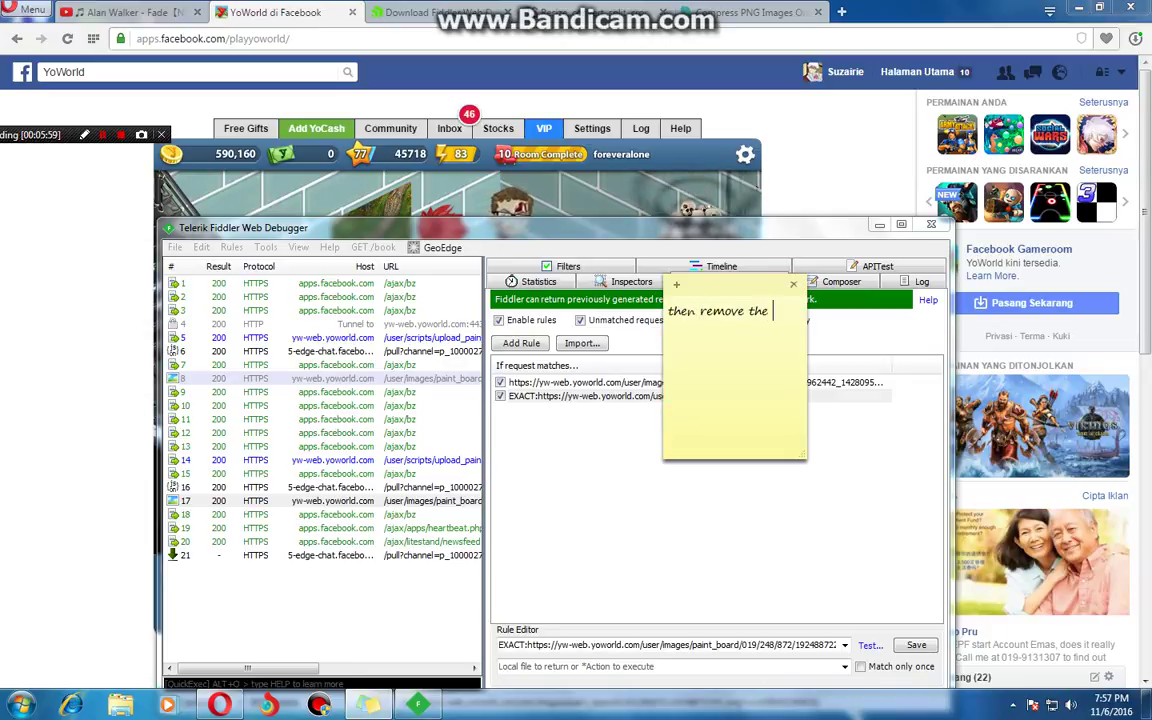
{"action": "type", "text": "t"}
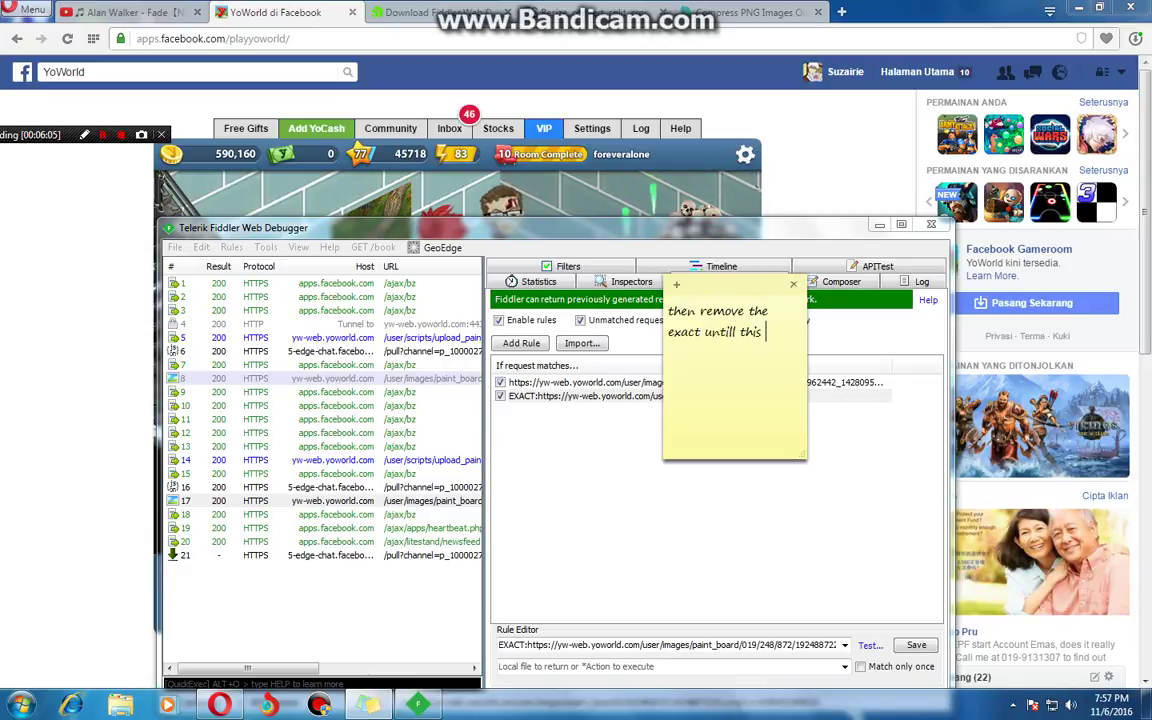
{"action": "type", "text": "untill this :"}
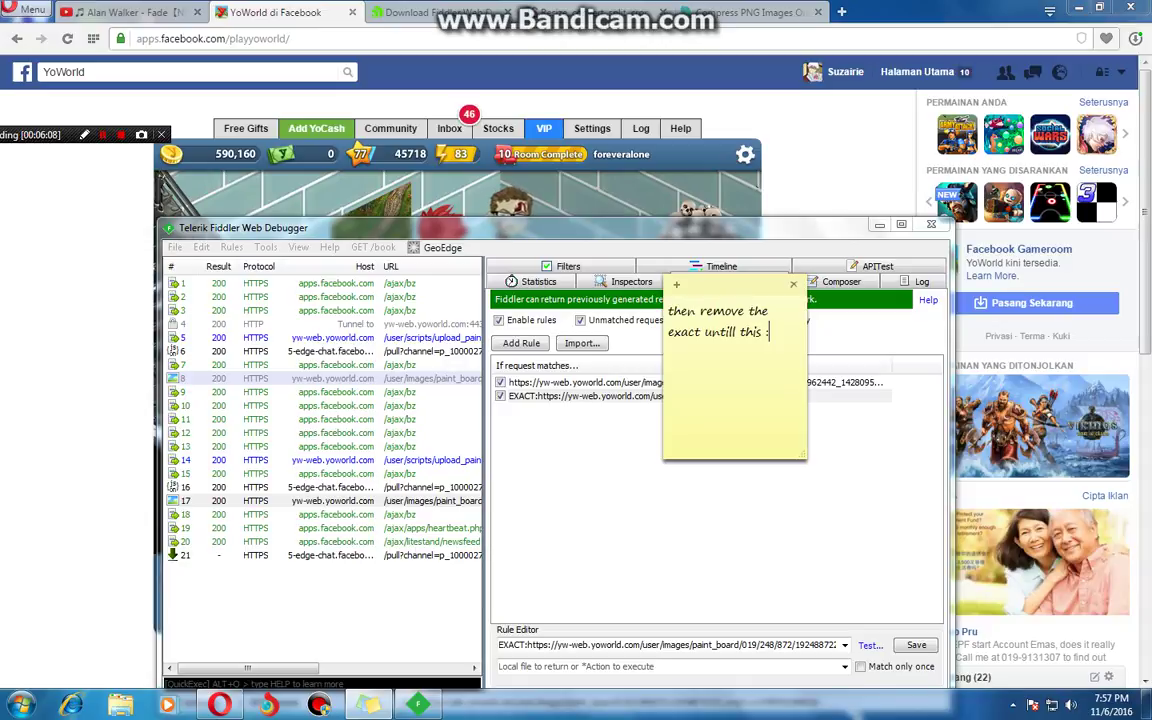
{"action": "type", "text": " icone"}
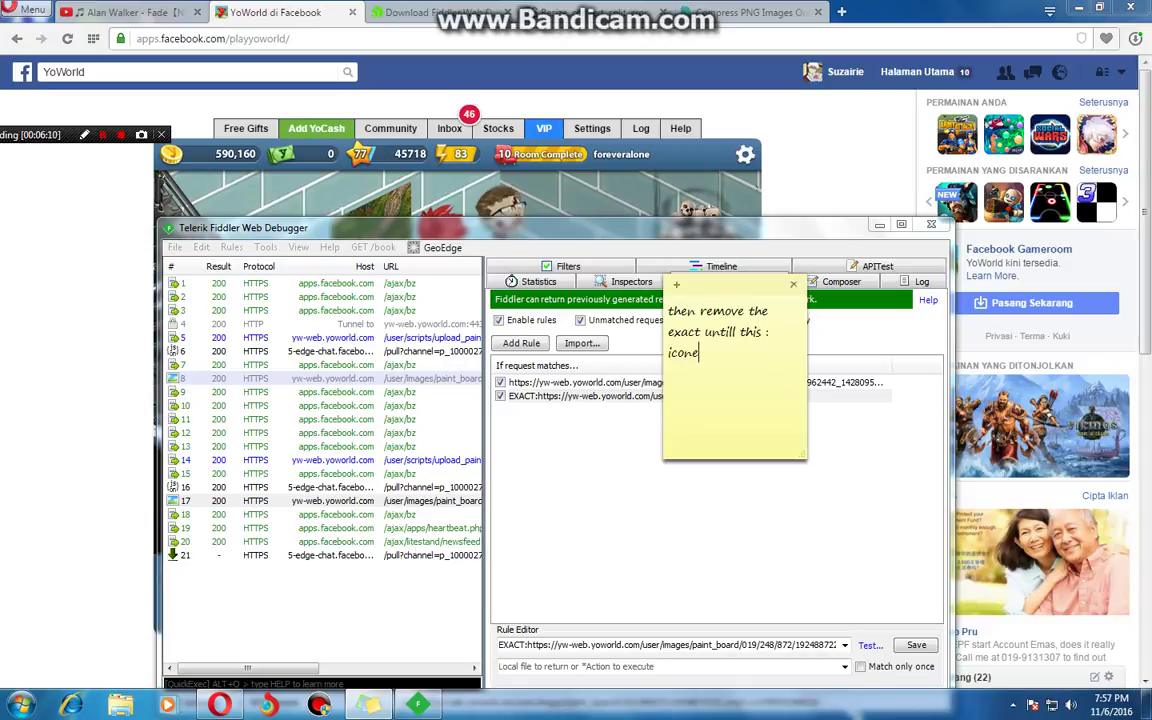
Remove the "EXACT:" prefix from the new rule's match URL in Fiddler's Rule Editor, so it starts with https
{"action": "left_click", "coordinate": [527, 645]}
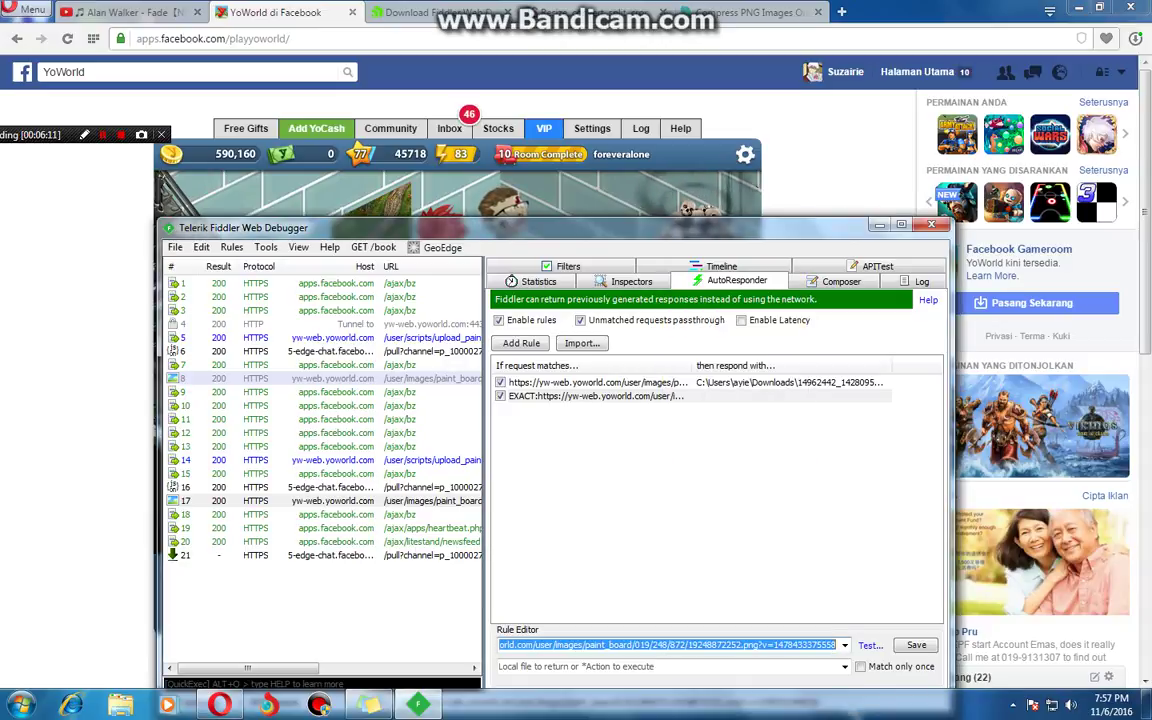
{"action": "left_click", "coordinate": [527, 645]}
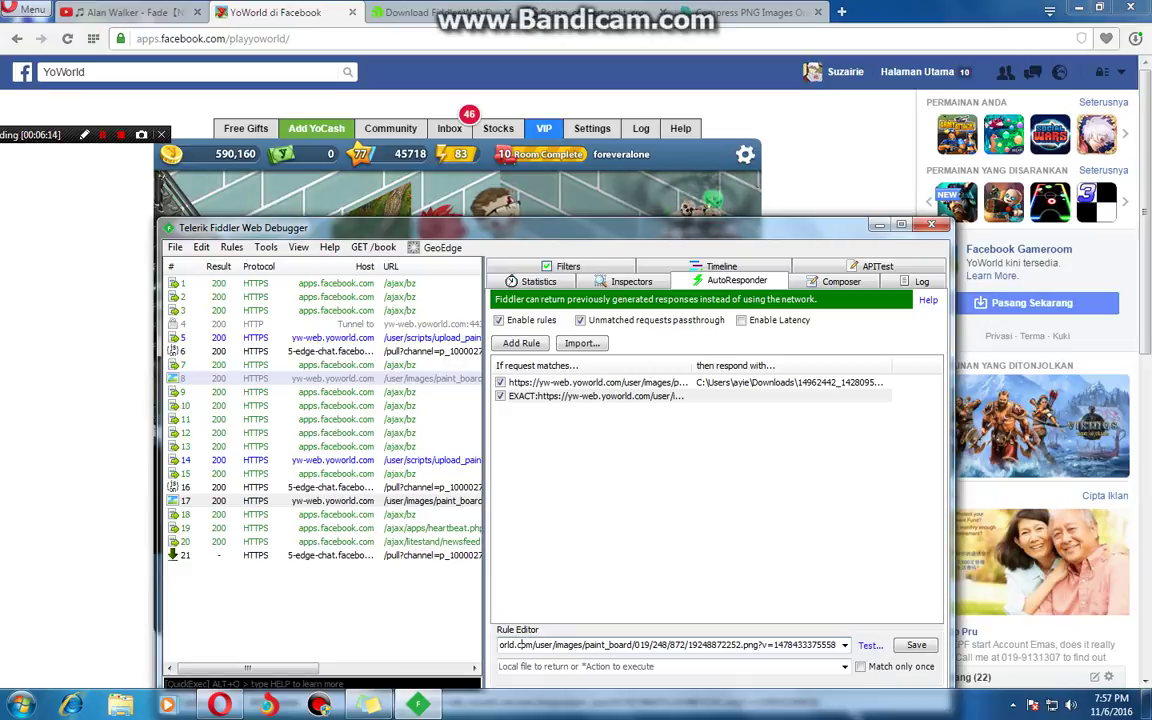
{"action": "key", "text": "Left"}
{"action": "key", "text": "Left"}
{"action": "key", "text": "Left"}
{"action": "key", "text": "Left"}
{"action": "key", "text": "Left"}
{"action": "key", "text": "Left"}
{"action": "key", "text": "Left"}
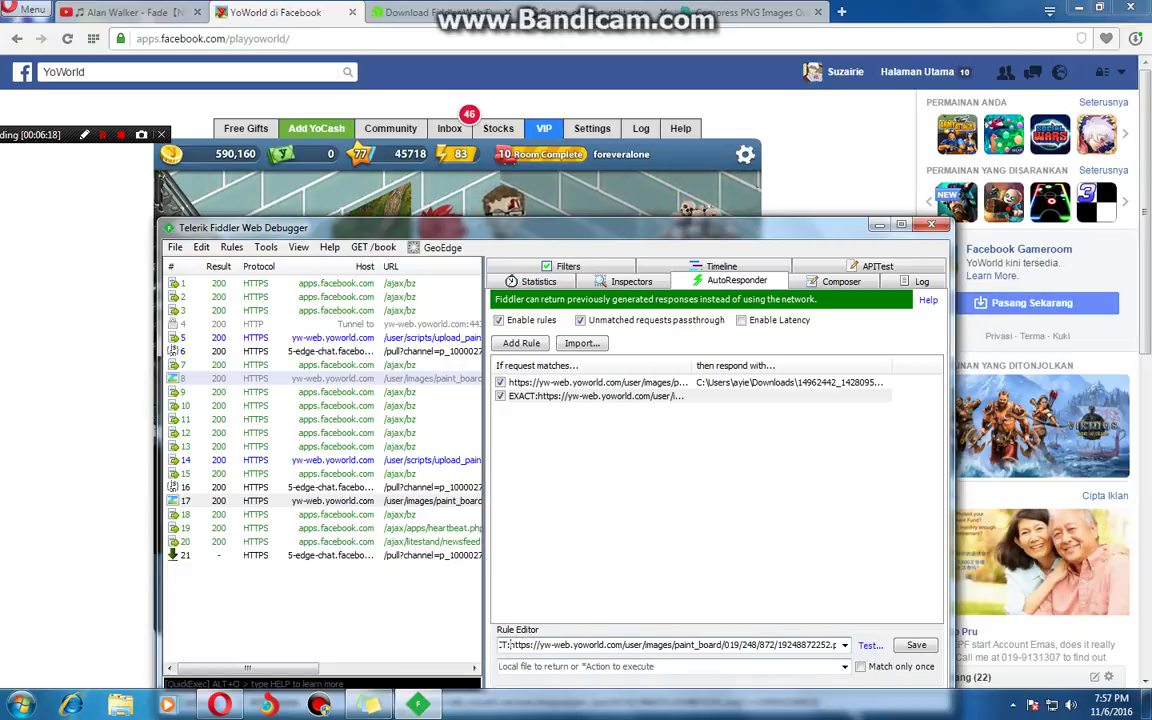
{"action": "key", "text": "Delete"}
{"action": "key", "text": "Delete"}
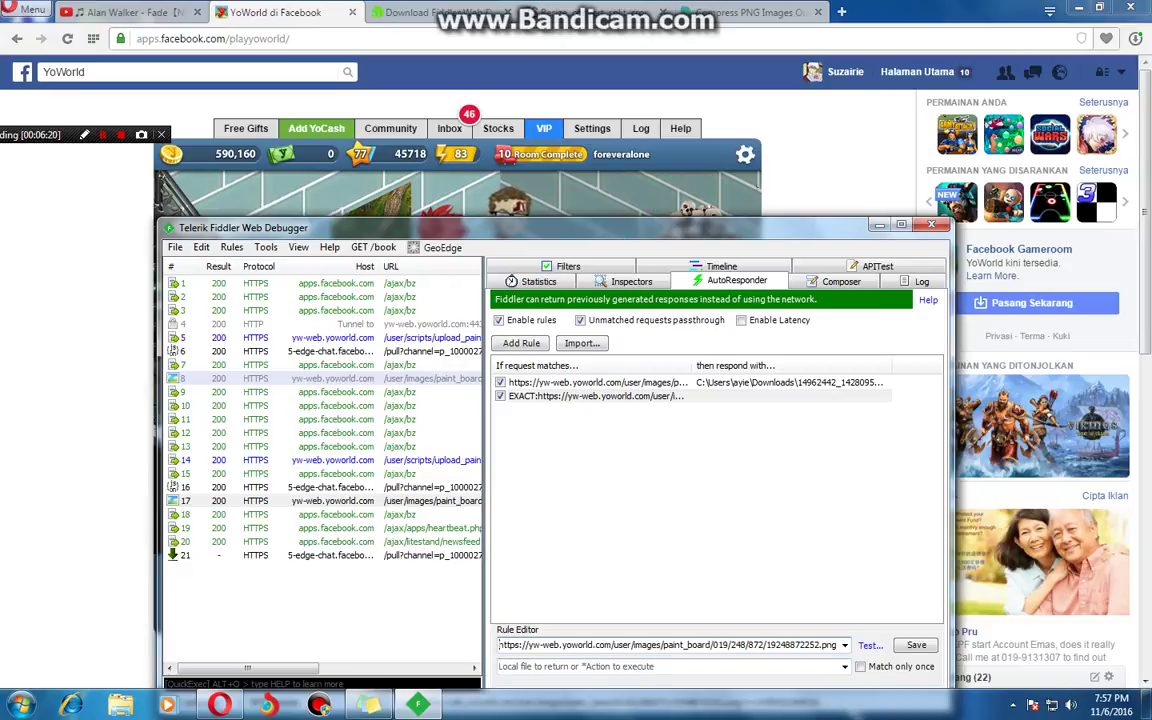
Replace the sticky note's text with "then remove all the" and highlight the number after .png in the new Fiddler rule's match URL
{"action": "left_click", "coordinate": [369, 704]}
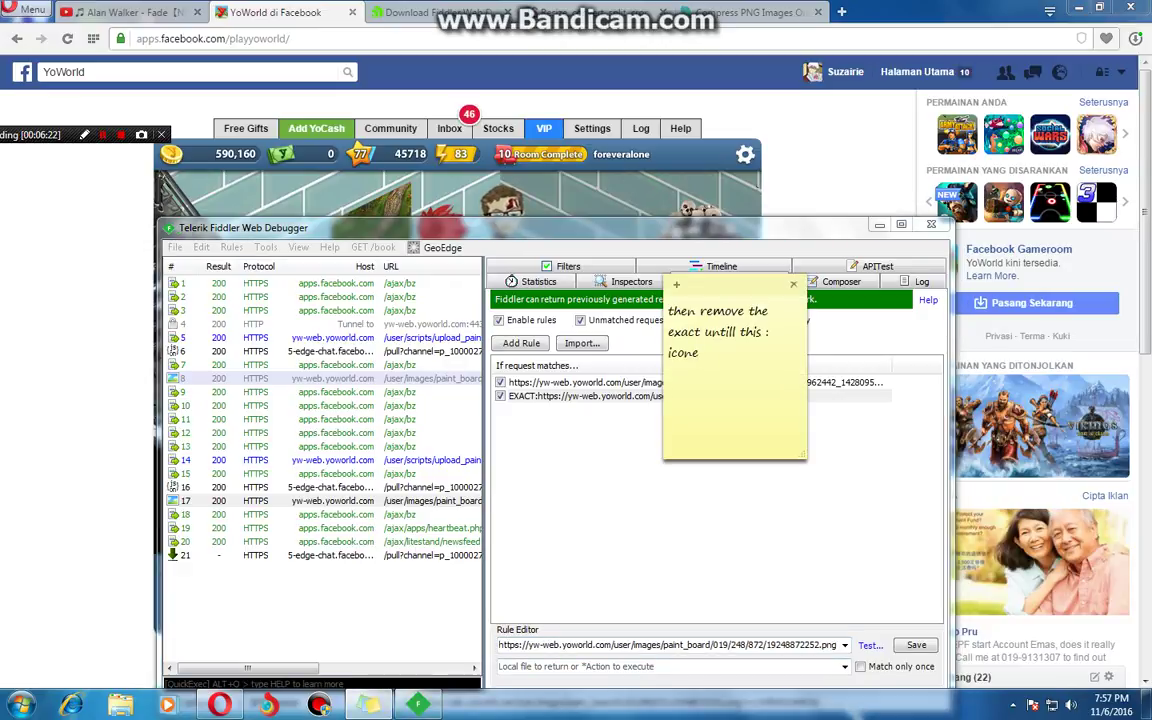
{"action": "key", "text": "ctrl+a"}
{"action": "type", "text": "then"}
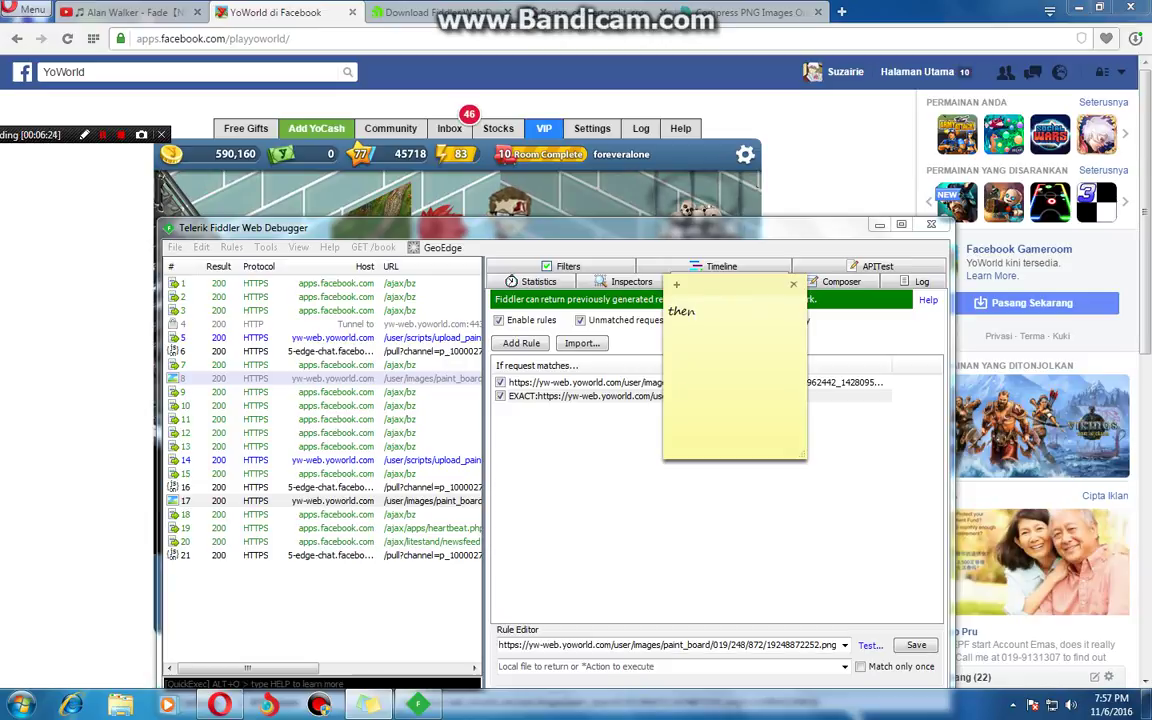
{"action": "type", "text": " remove all the"}
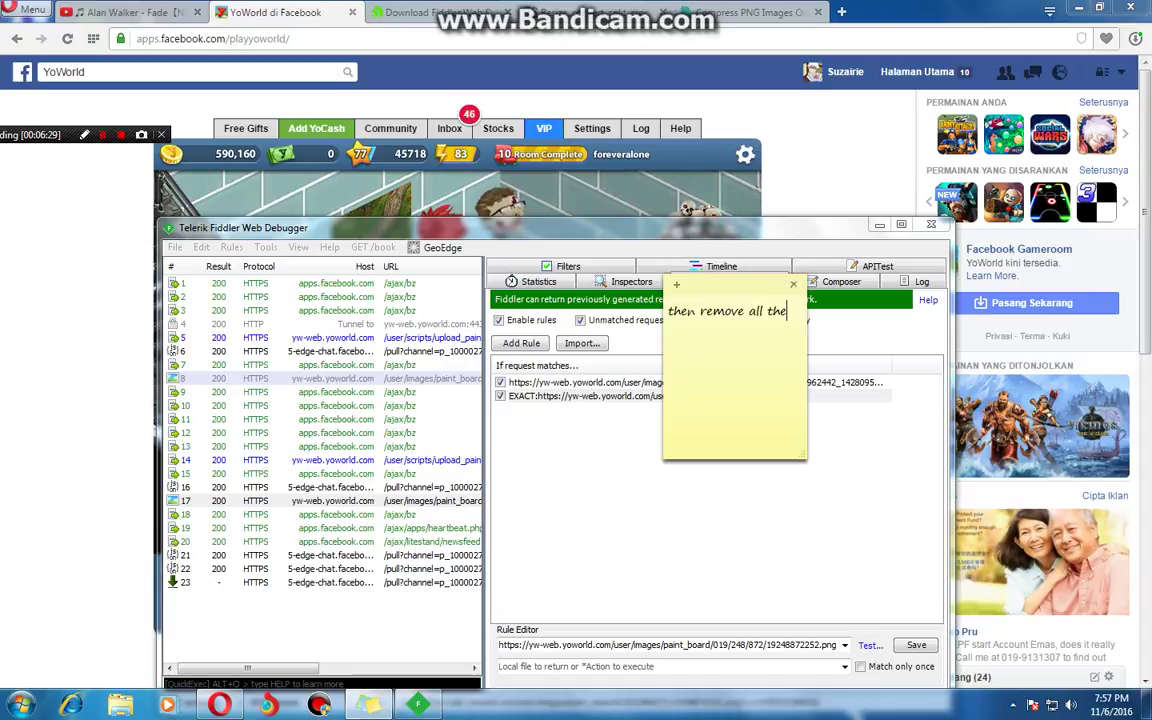
{"action": "left_click", "coordinate": [594, 396]}
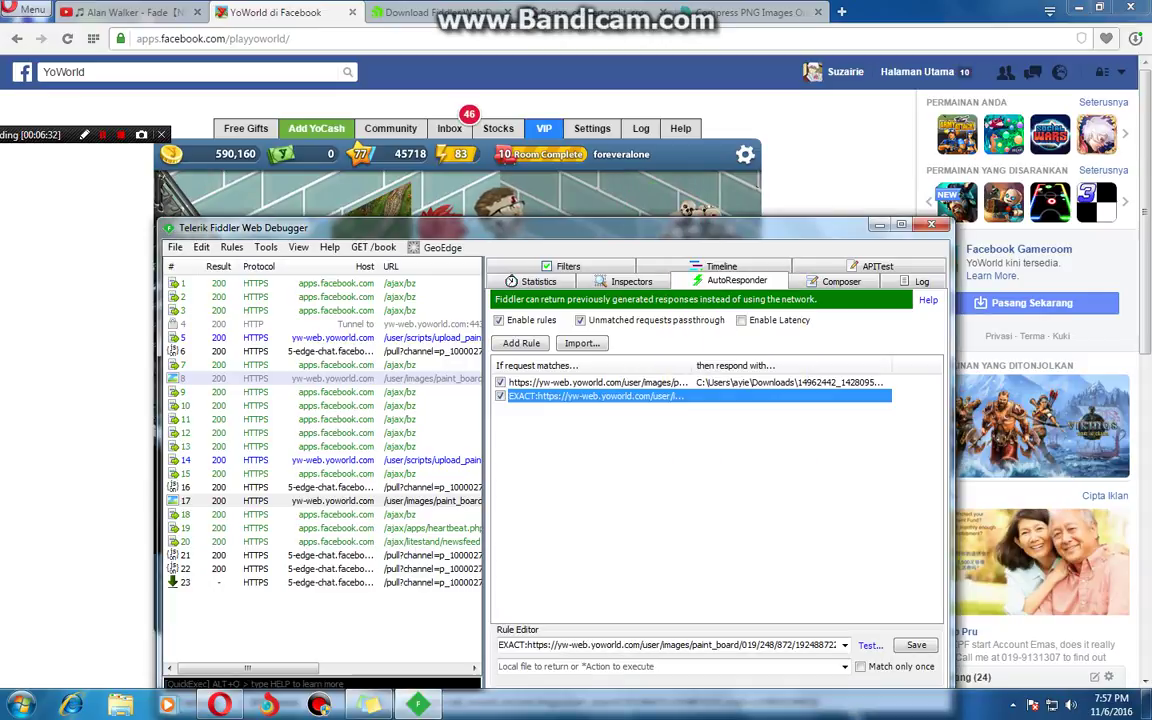
{"action": "left_click", "coordinate": [836, 645]}
{"action": "left_click_drag", "start_coordinate": [837, 645], "coordinate": [763, 645]}
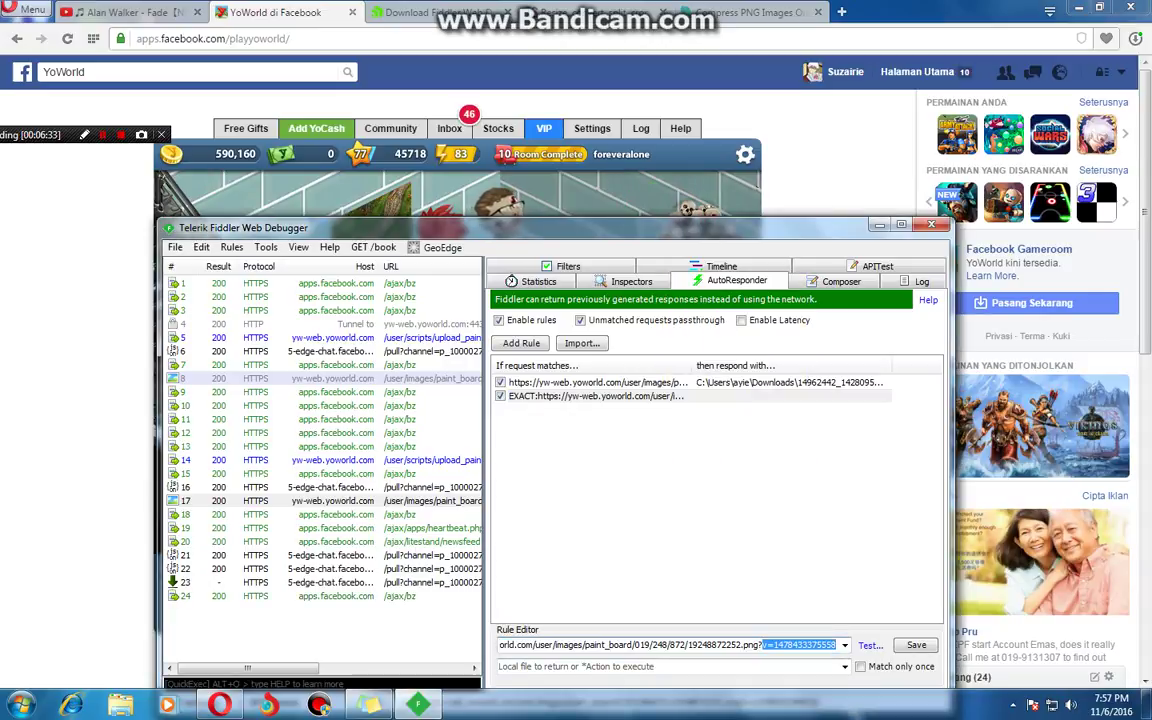
{"action": "left_click", "coordinate": [418, 704]}
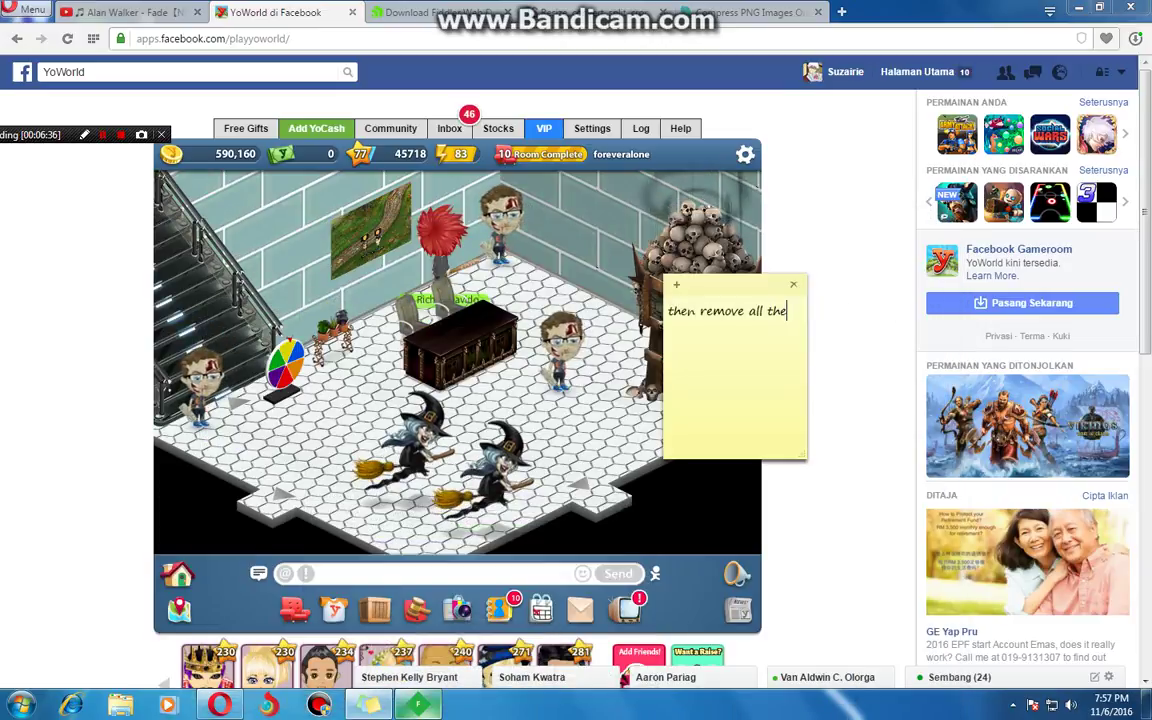
Complete the sticky note's sentence with "number infront of png"
{"action": "type", "text": "num"}
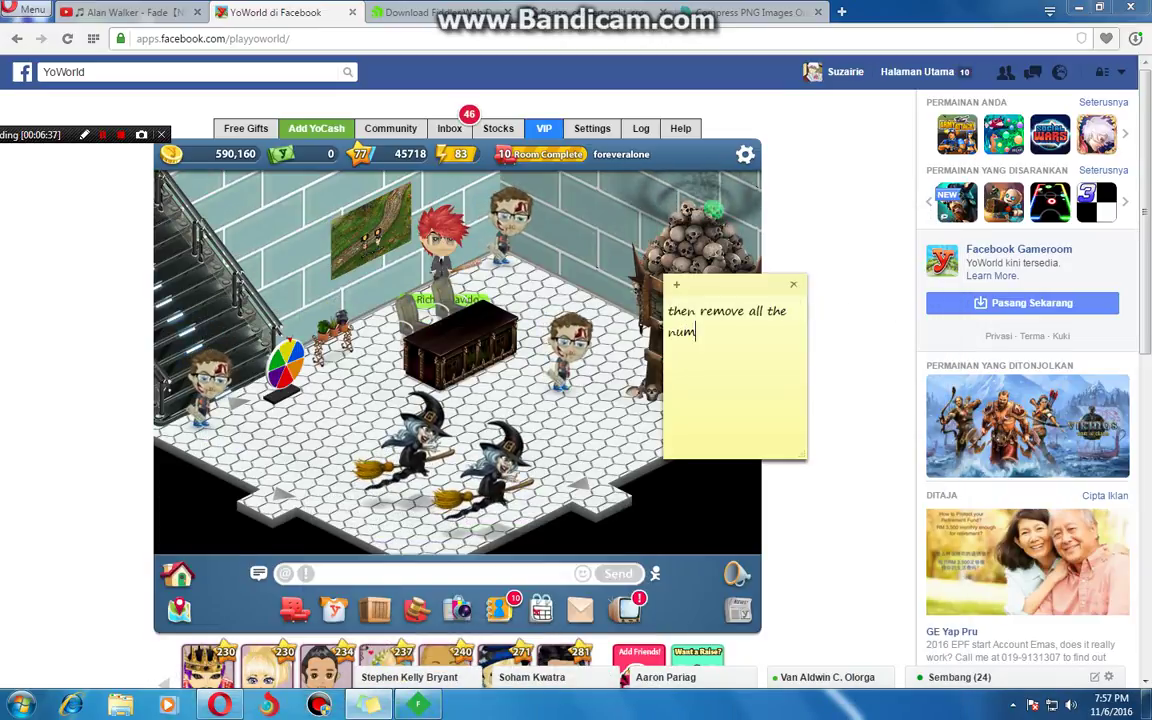
{"action": "type", "text": "ber"}
{"action": "left_click", "coordinate": [418, 705]}
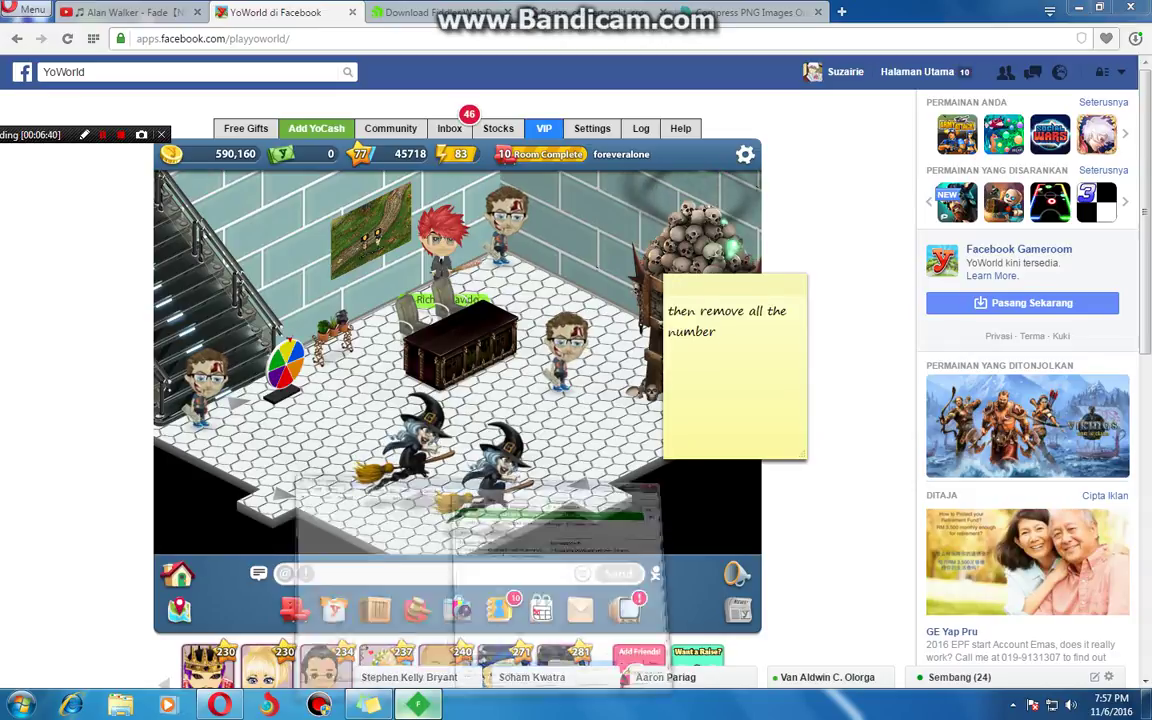
{"action": "left_click", "coordinate": [369, 705]}
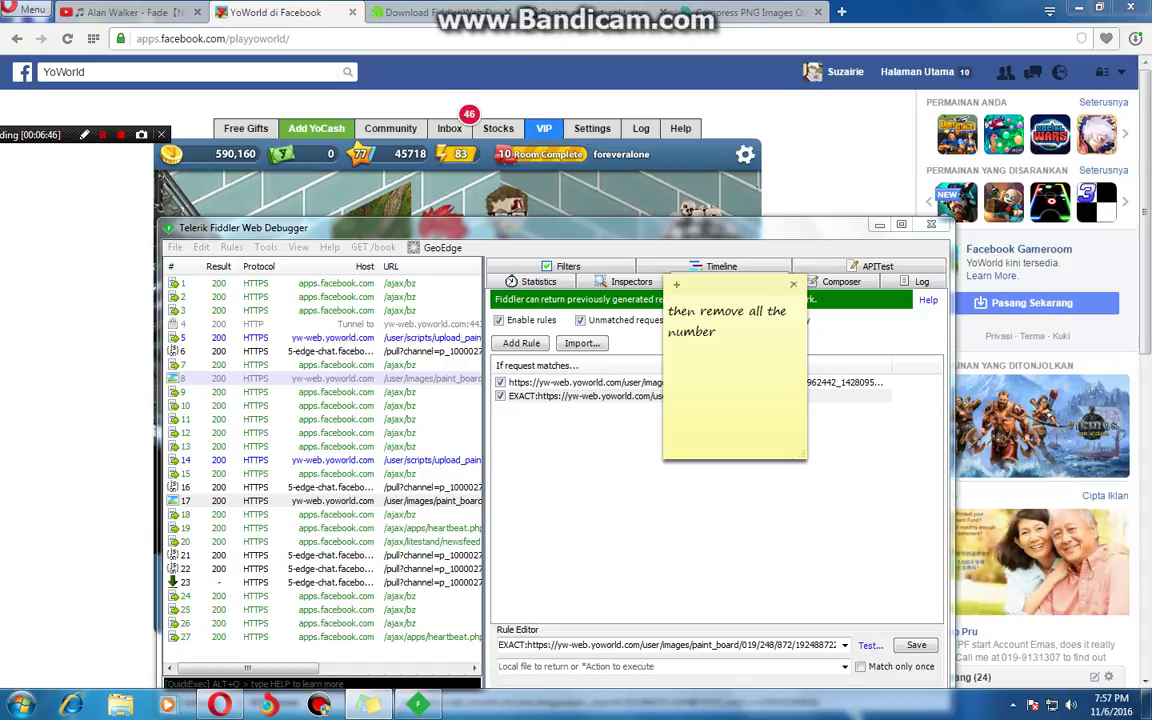
{"action": "type", "text": "infront of png"}
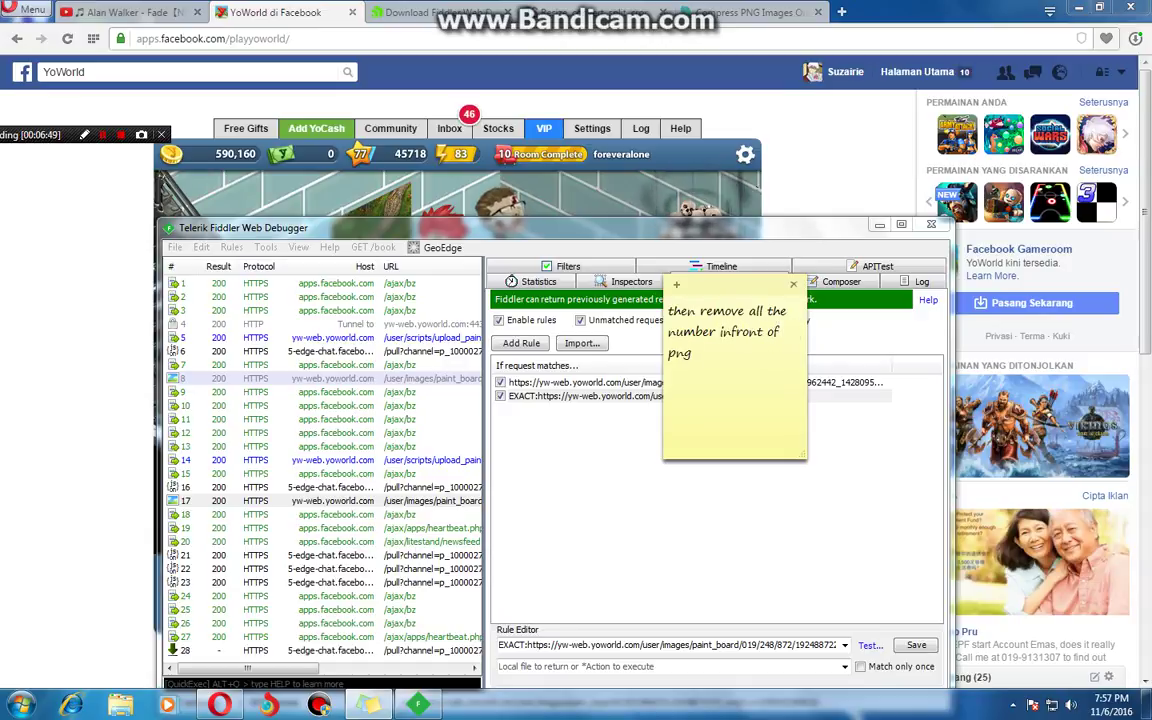
{"action": "left_click_drag", "start_coordinate": [838, 645], "coordinate": [762, 645]}
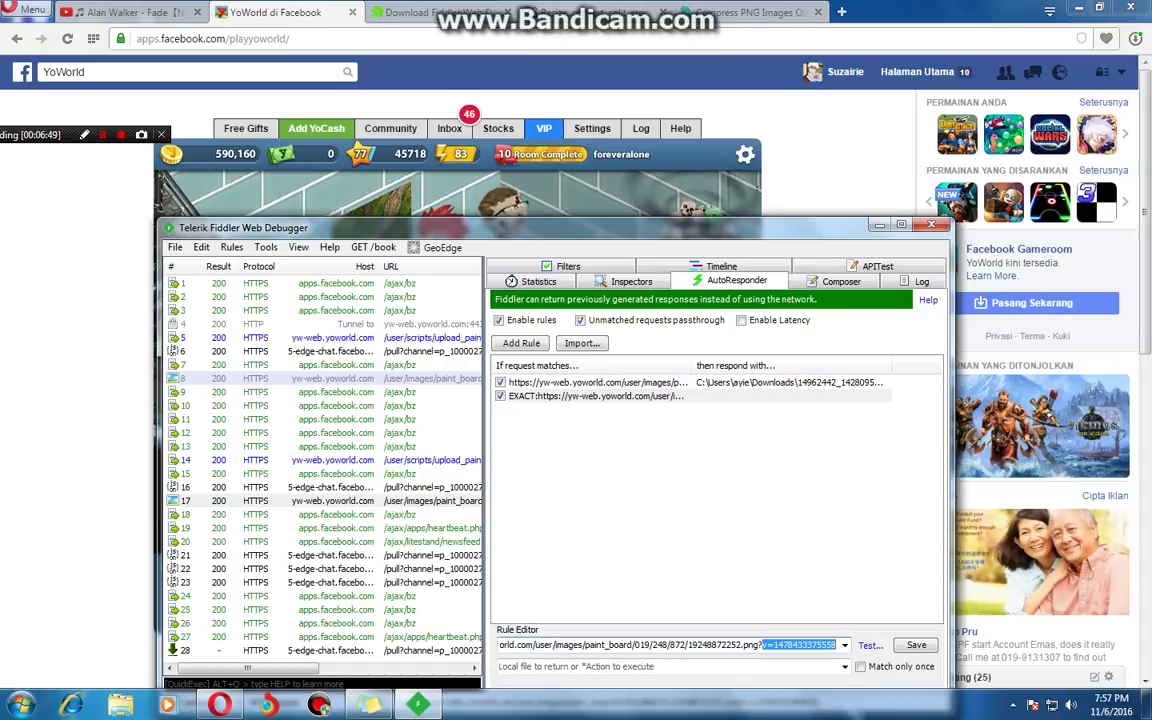
{"action": "key", "text": "BackSpace"}
{"action": "key", "text": "BackSpace"}
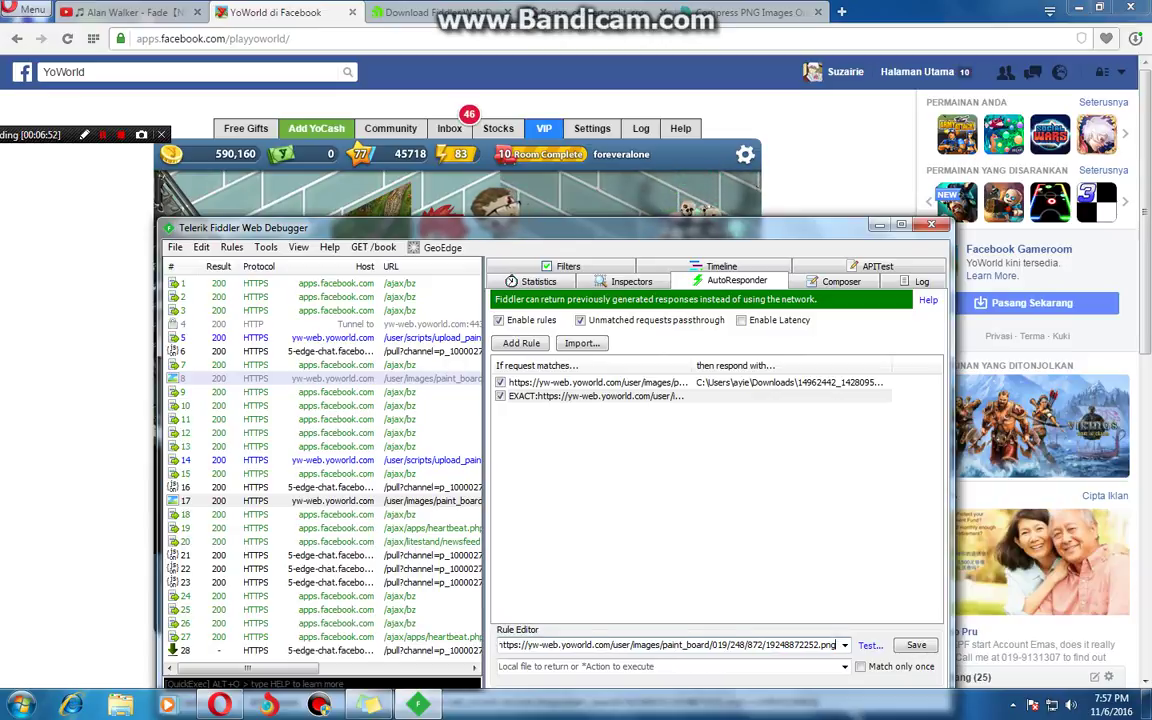
{"action": "type", "text": "EXACT:h"}
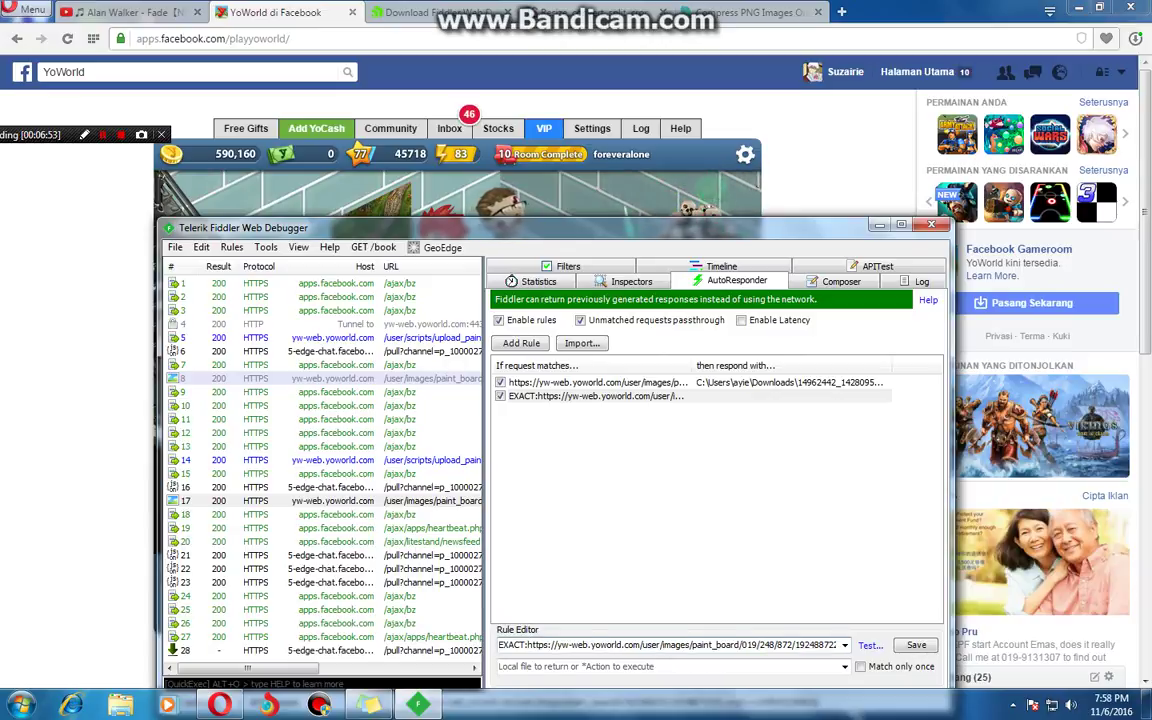
{"action": "key", "text": "BackSpace"}
{"action": "key", "text": "BackSpace"}
{"action": "key", "text": "BackSpace"}
{"action": "key", "text": "BackSpace"}
{"action": "key", "text": "BackSpace"}
{"action": "key", "text": "BackSpace"}
{"action": "left_click", "coordinate": [916, 645]}
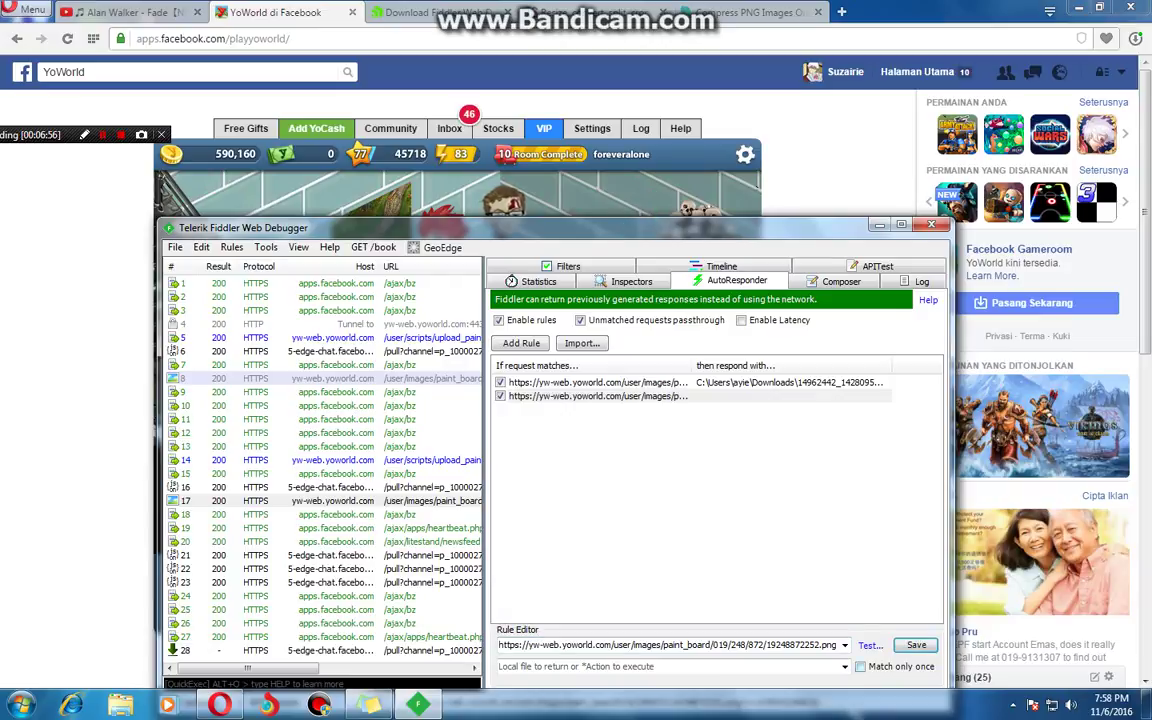
Replace the sticky note's text with "after that search your photo here"
{"action": "left_click", "coordinate": [369, 704]}
{"action": "key", "text": "ctrl+a"}
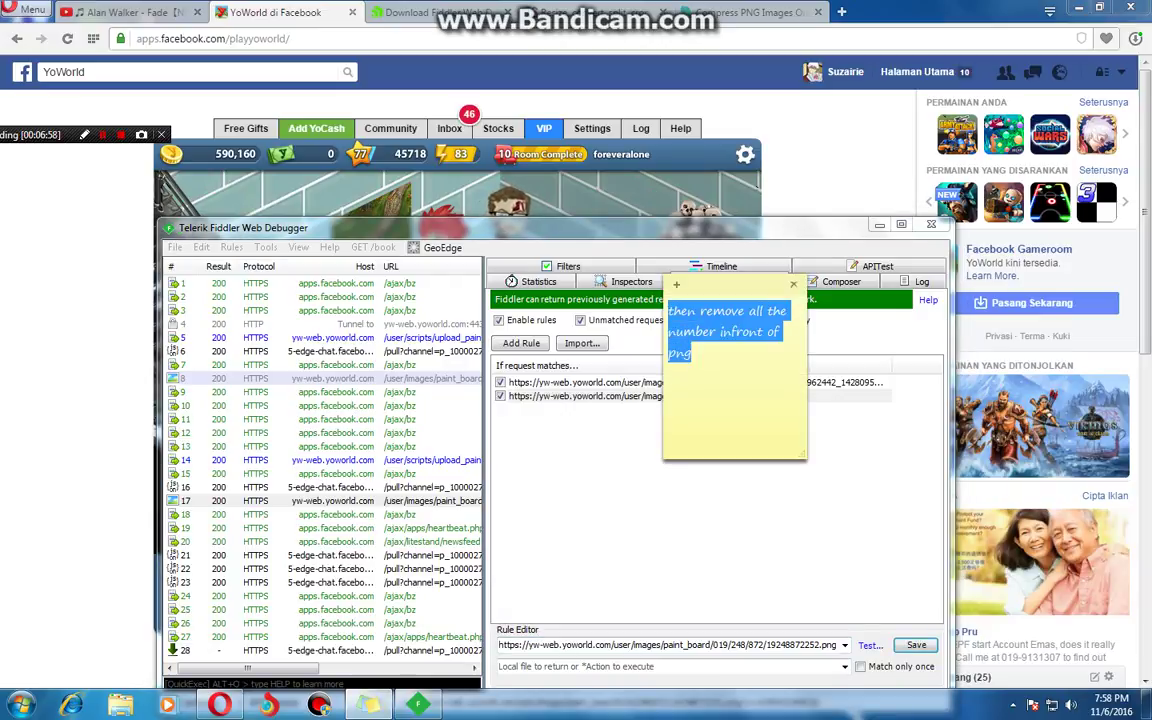
{"action": "type", "text": "s"}
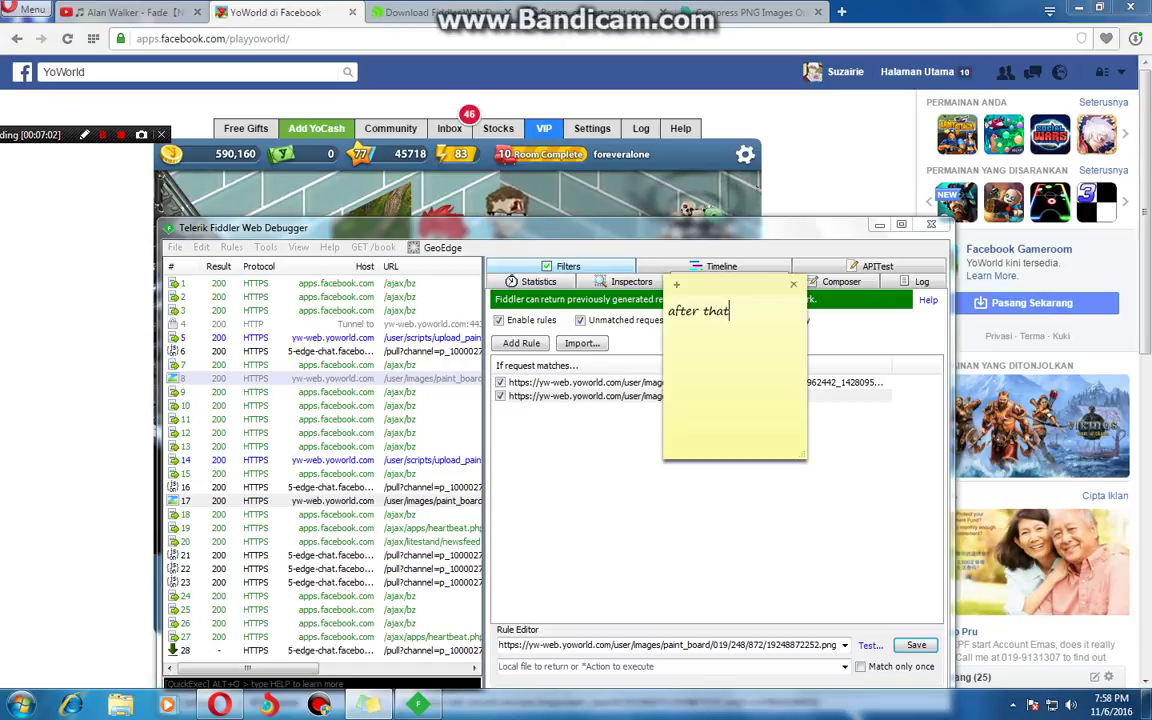
{"action": "type", "text": "fter that search your photo here"}
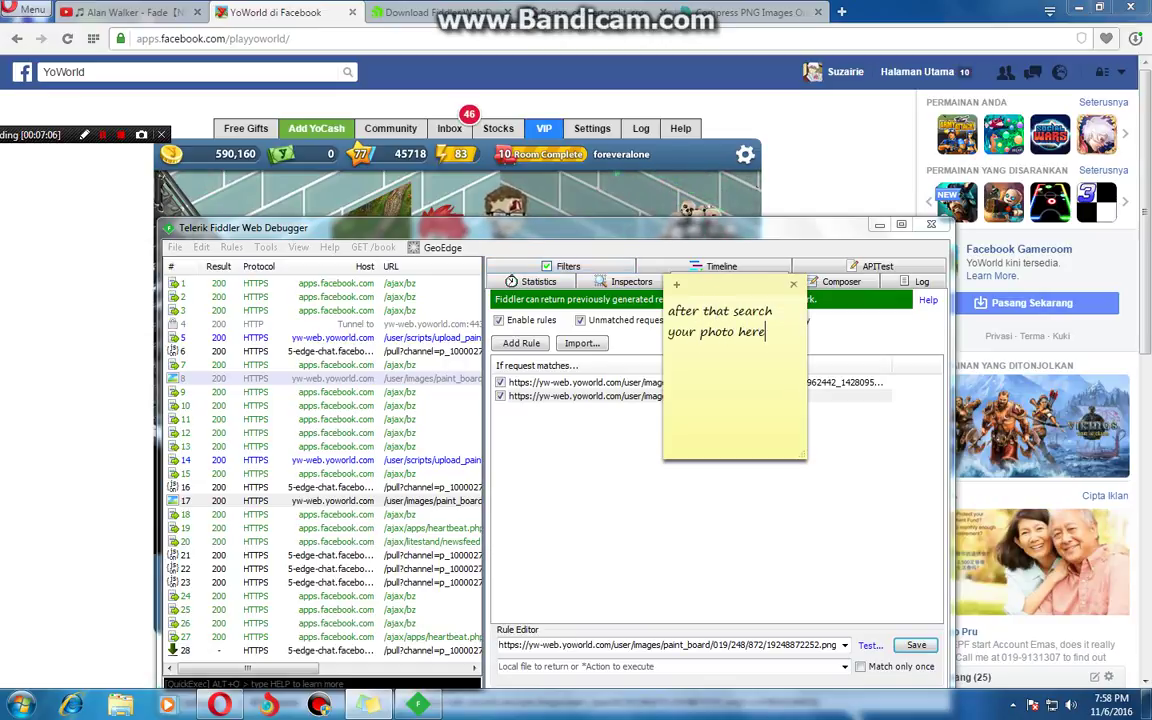
Set the new Fiddler rule's response file to izayoi-min.png from the Downloads folder
{"action": "left_click", "coordinate": [845, 667]}
{"action": "left_click", "coordinate": [680, 654]}
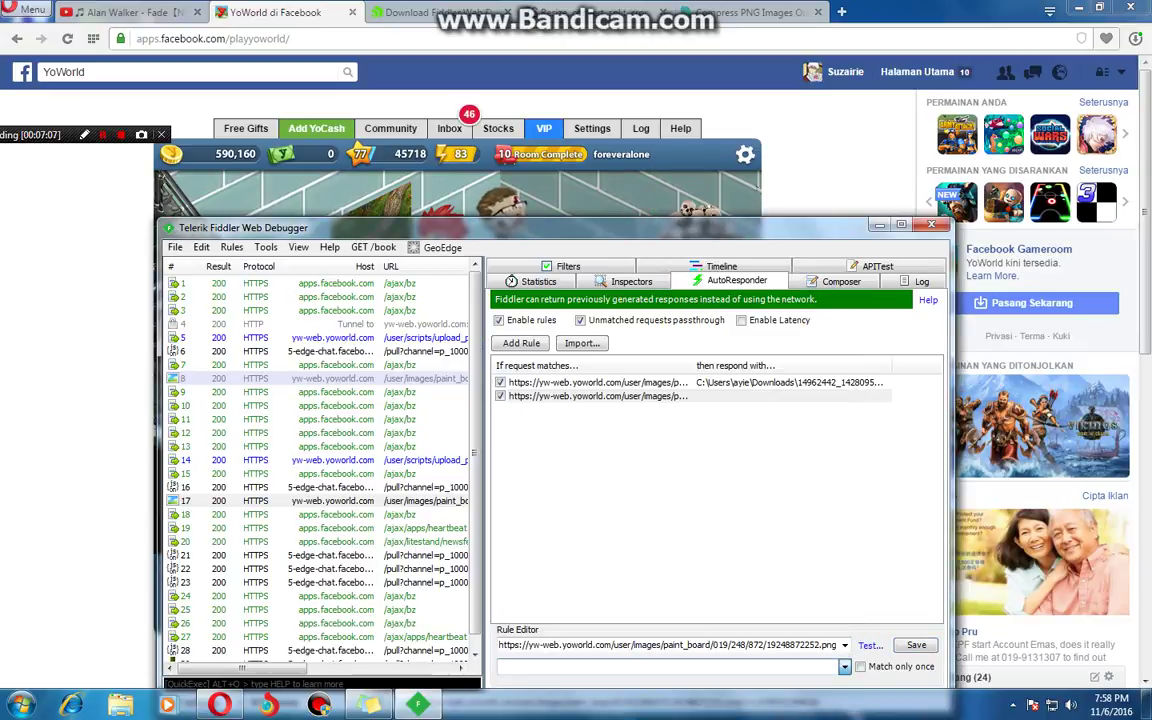
{"action": "scroll", "coordinate": [451, 385], "scroll_direction": "down", "scroll_amount": 1}
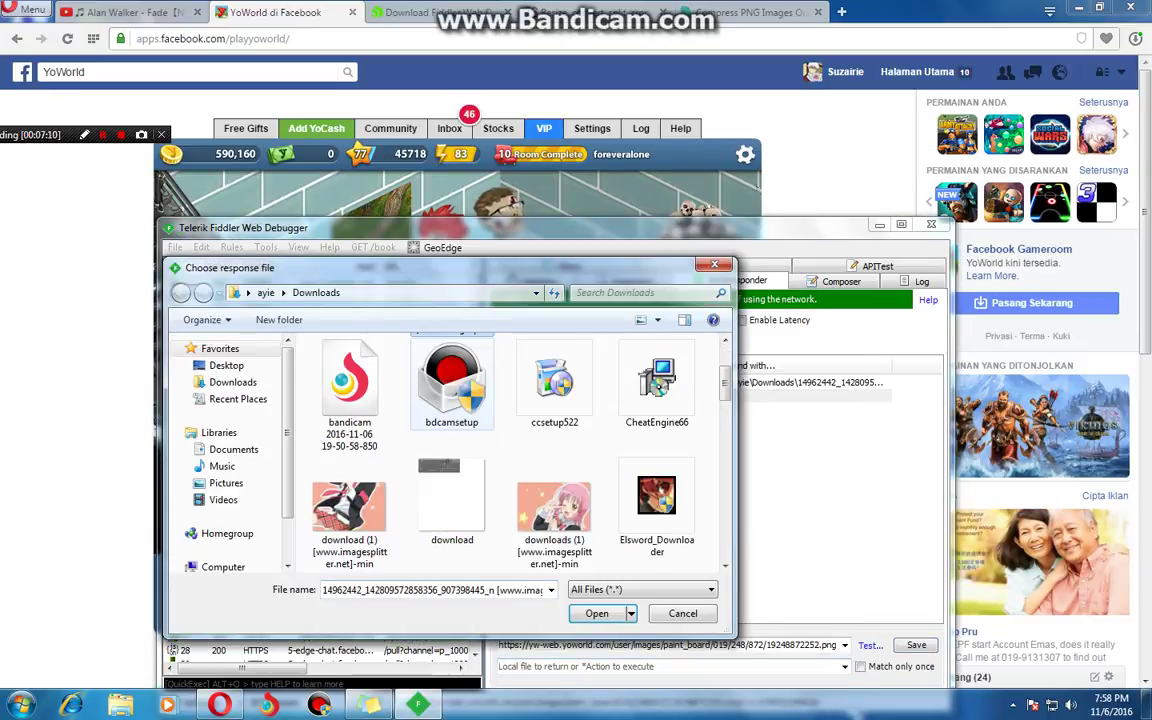
{"action": "scroll", "coordinate": [451, 420], "scroll_direction": "up", "scroll_amount": 1}
{"action": "scroll", "coordinate": [451, 420], "scroll_direction": "down", "scroll_amount": 1}
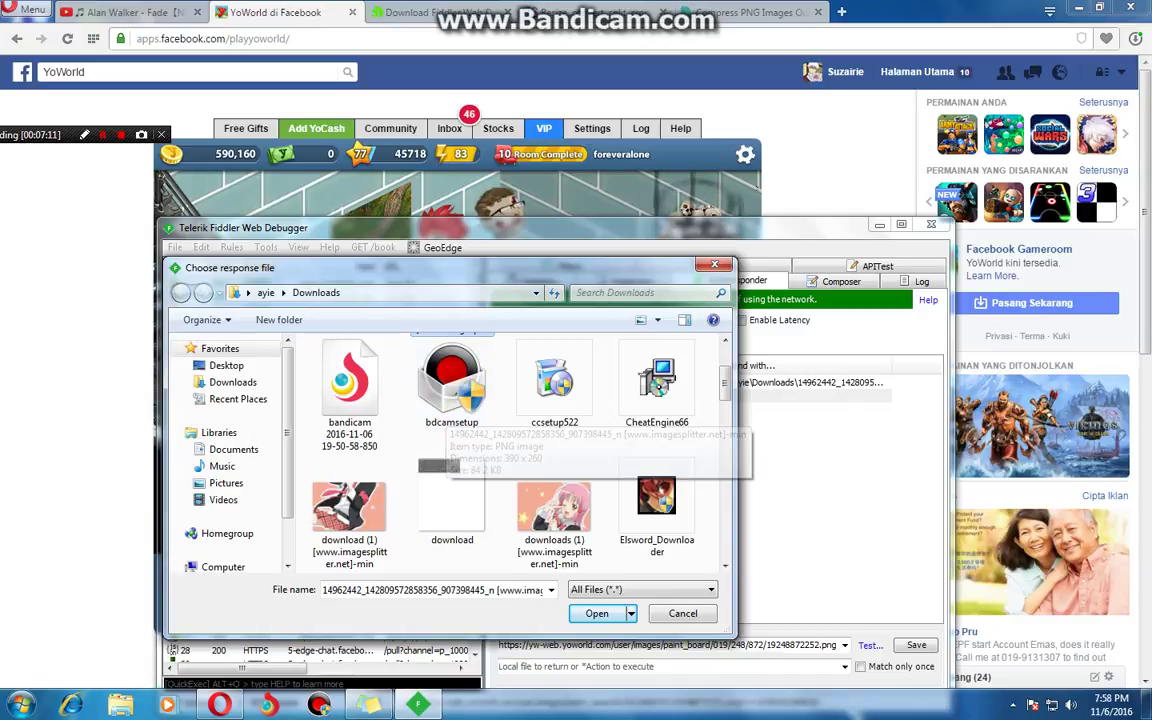
{"action": "scroll", "coordinate": [451, 420], "scroll_direction": "down", "scroll_amount": 4}
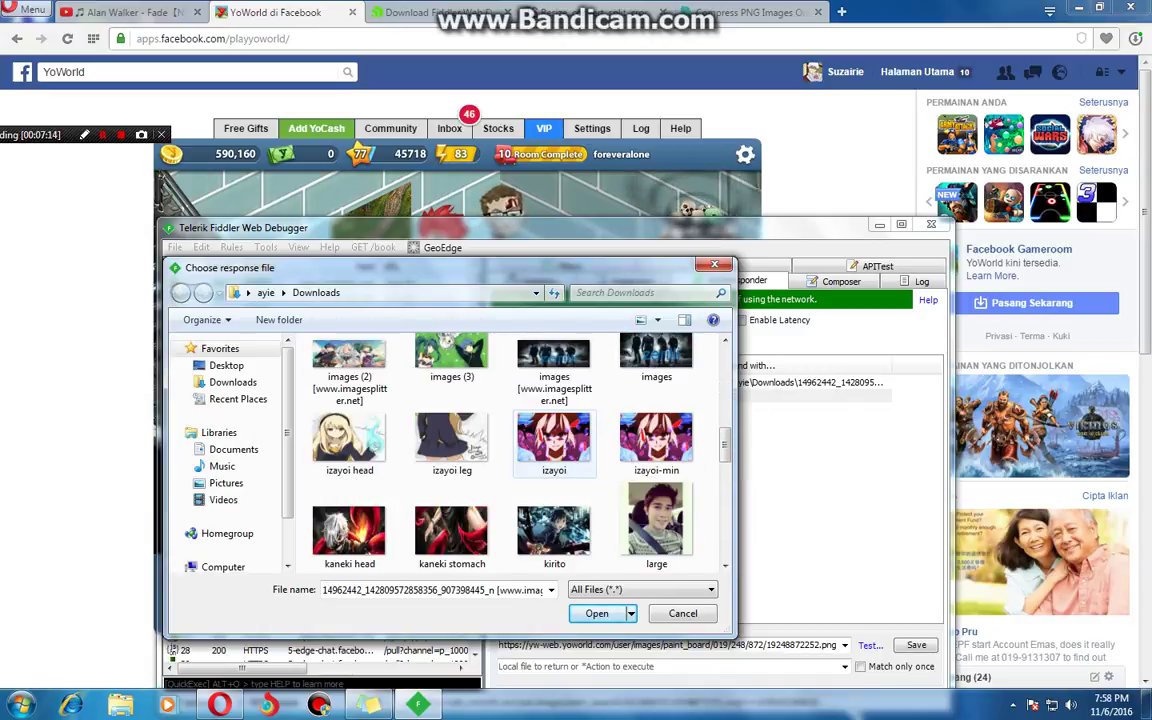
{"action": "left_click", "coordinate": [656, 443]}
{"action": "left_click", "coordinate": [597, 613]}
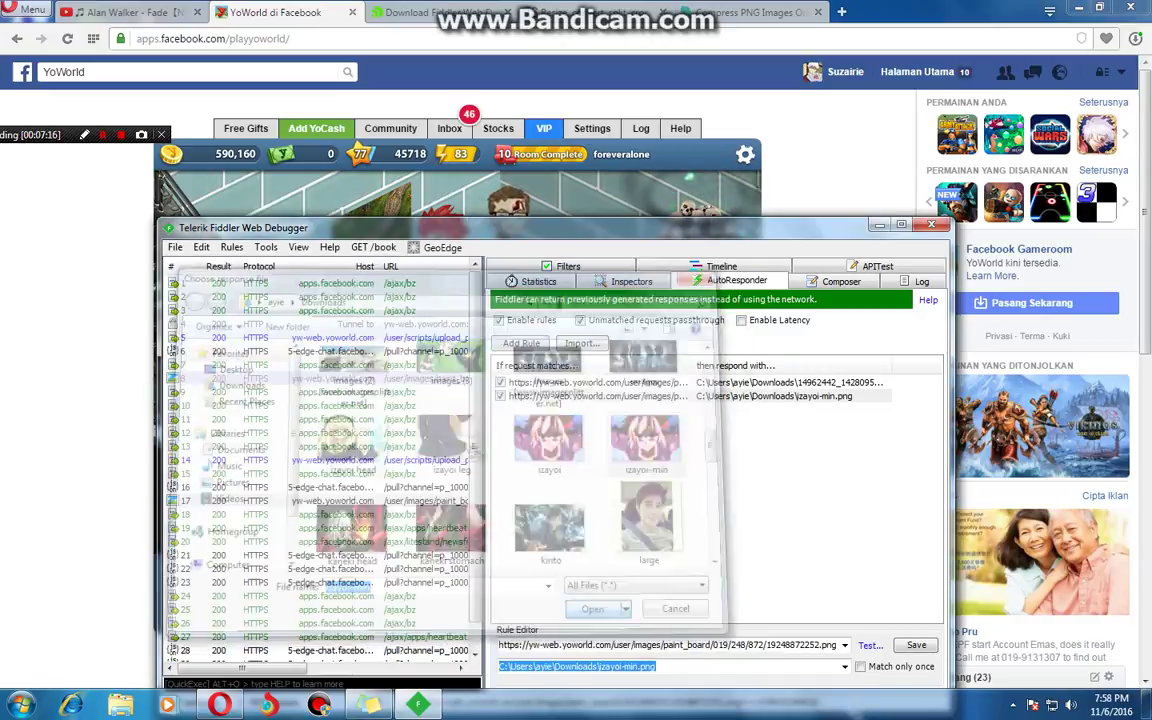
{"action": "left_click", "coordinate": [220, 704]}
{"action": "key", "text": "alt+Tab"}
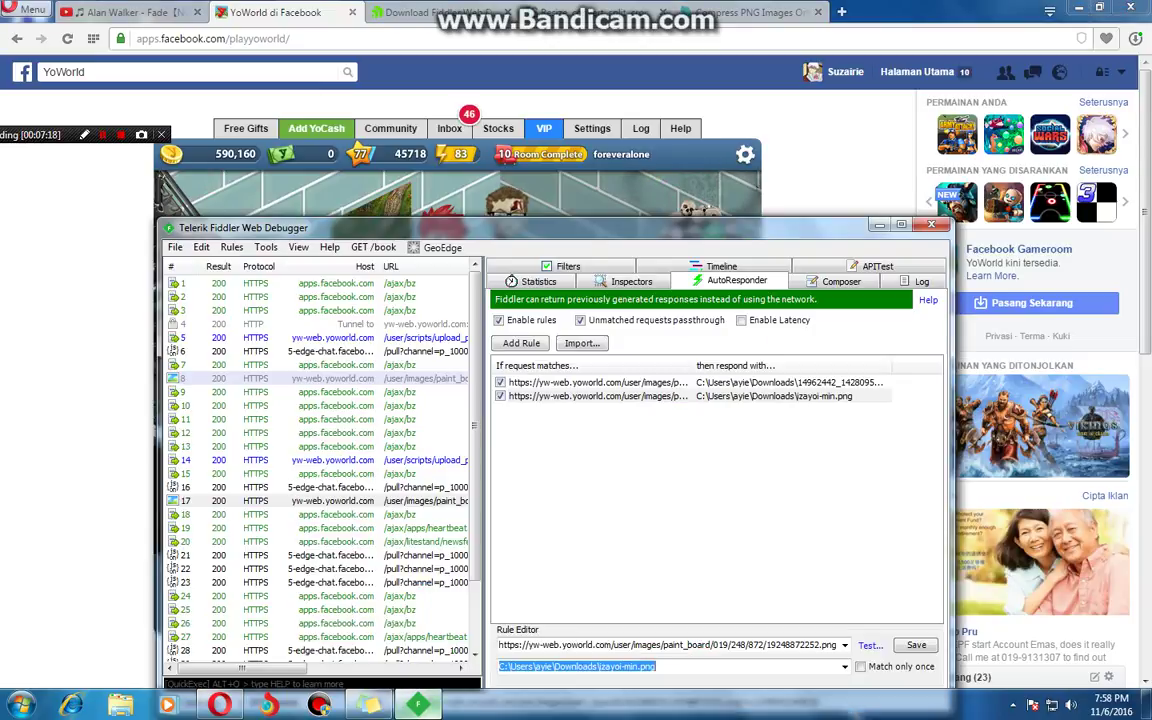
Replace the sticky note's text with "then" followed by a long row of dots
{"action": "left_click", "coordinate": [369, 704]}
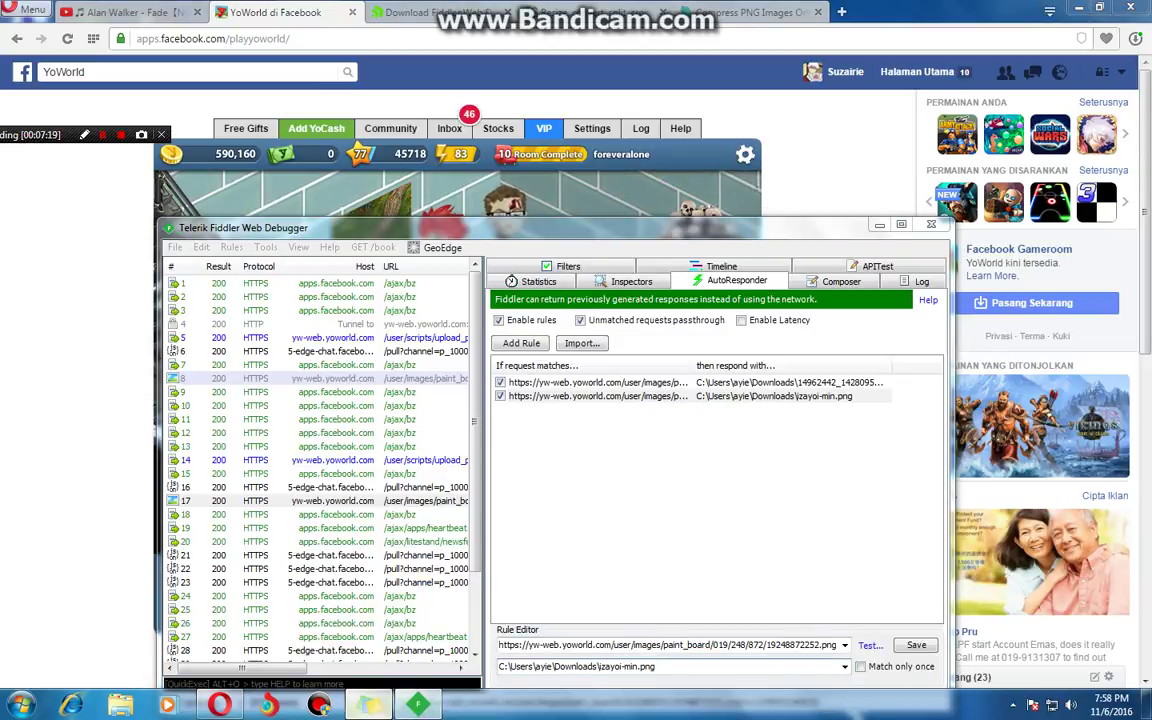
{"action": "key", "text": "ctrl+a"}
{"action": "type", "text": "aft"}
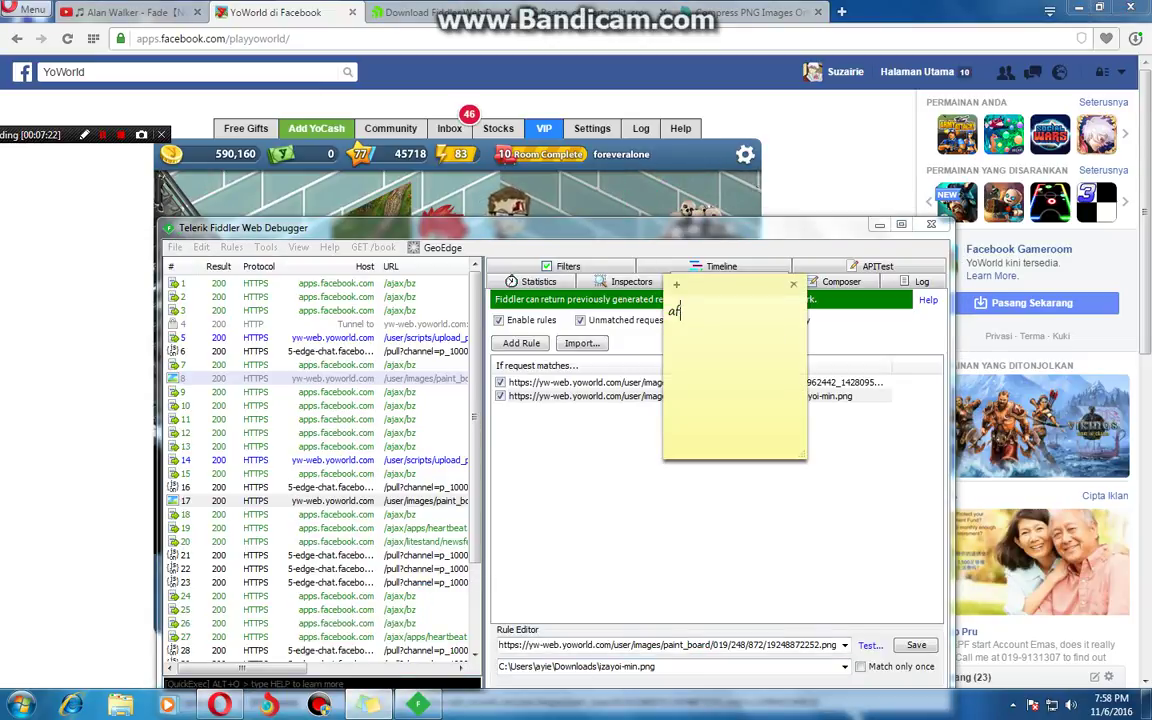
{"action": "key", "text": "BackSpace"}
{"action": "key", "text": "BackSpace"}
{"action": "type", "text": "then"}
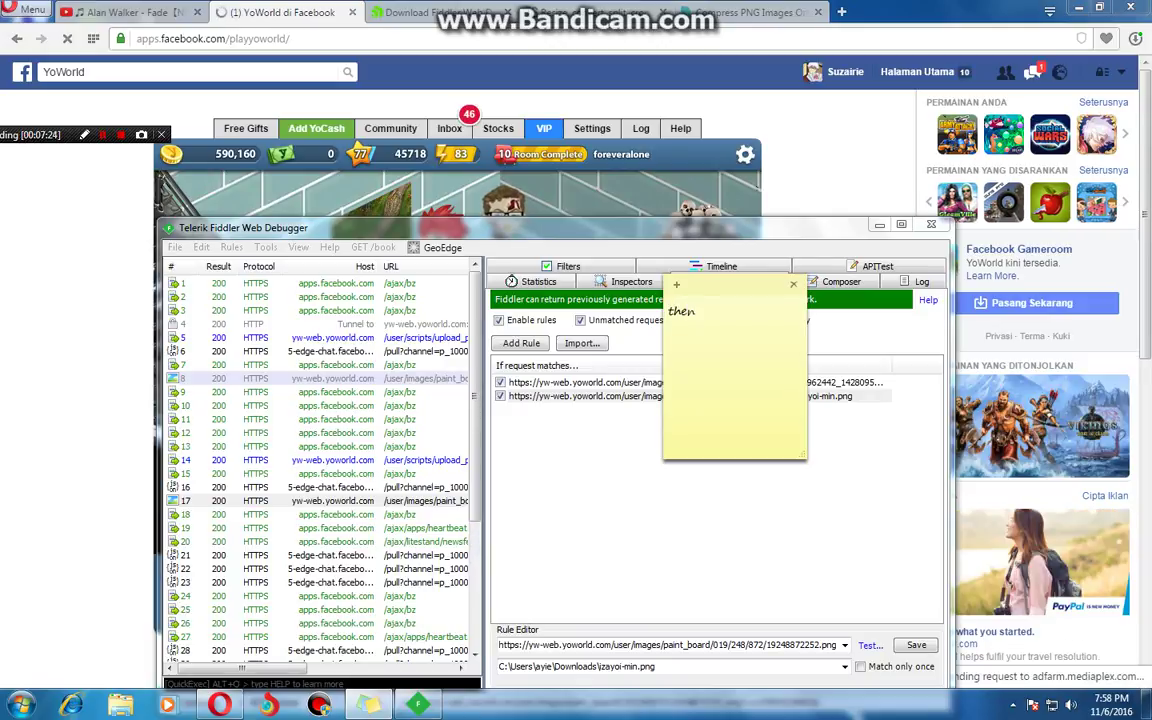
{"action": "type", "text": "......................"}
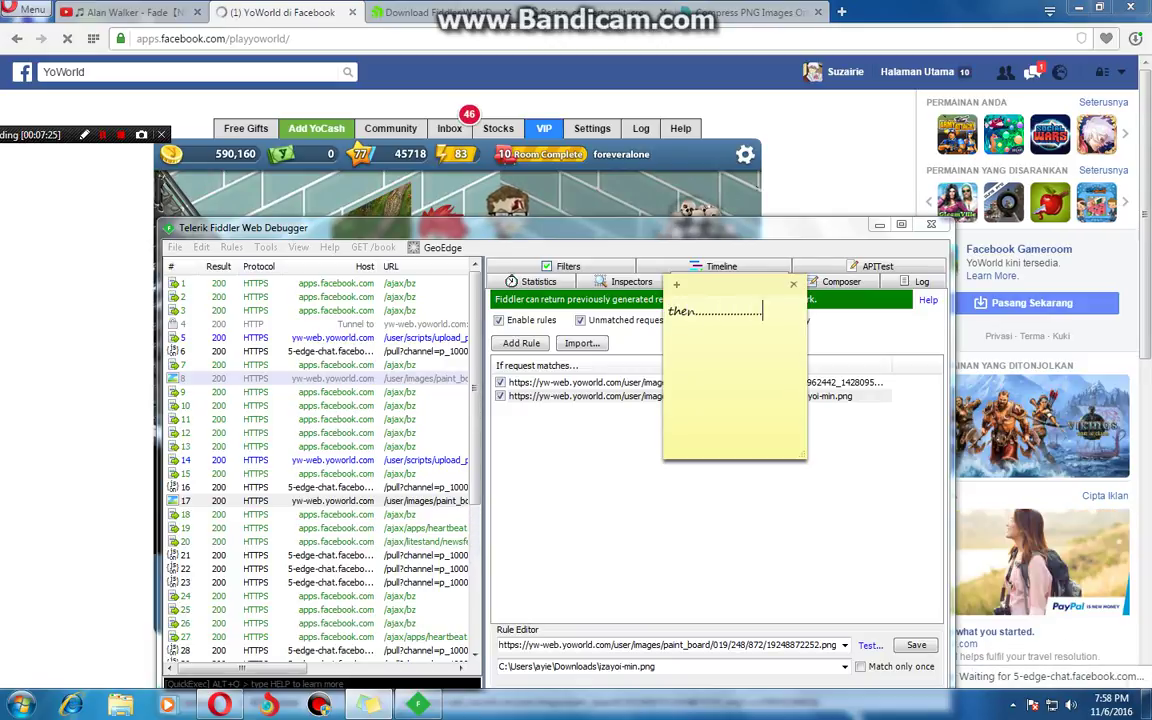
{"action": "type", "text": "....................................."}
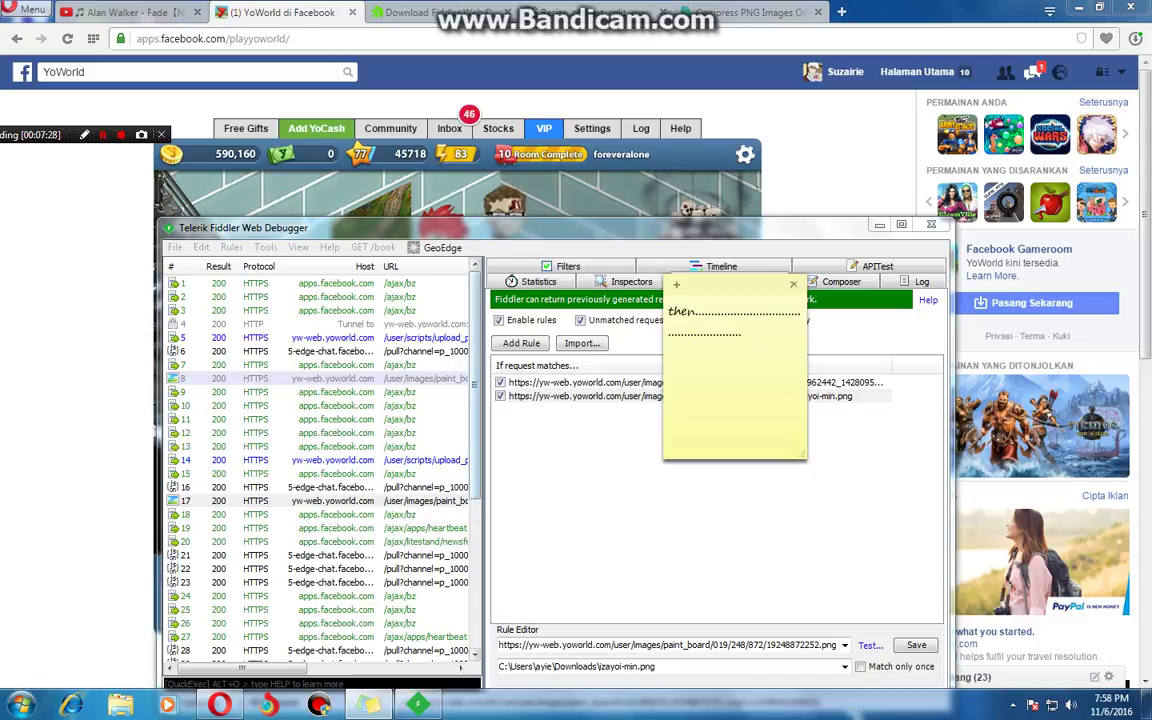
{"action": "left_click", "coordinate": [220, 704]}
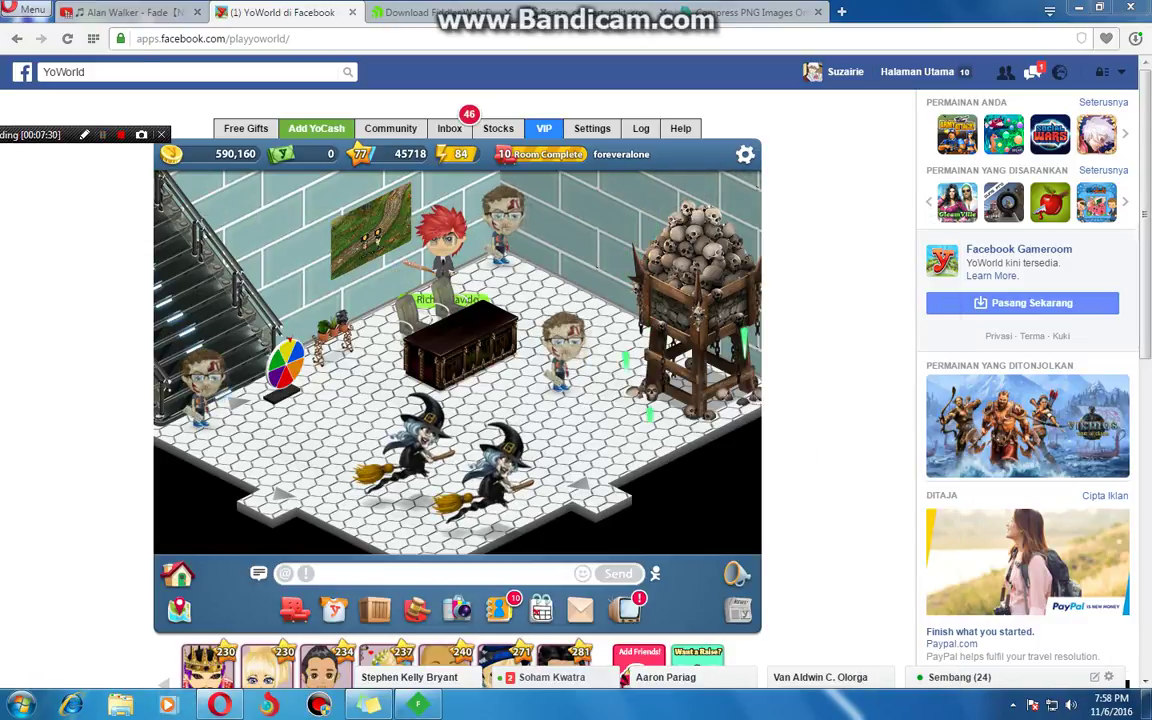
{"action": "left_click", "coordinate": [371, 233]}
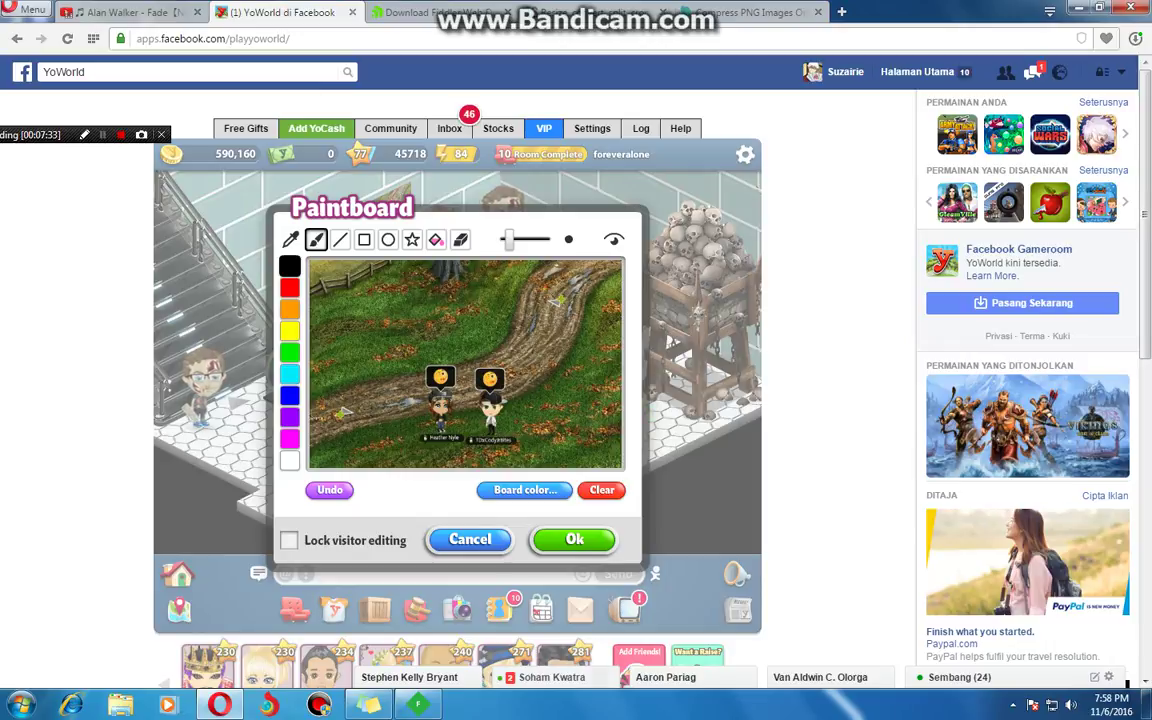
{"action": "left_click", "coordinate": [470, 540]}
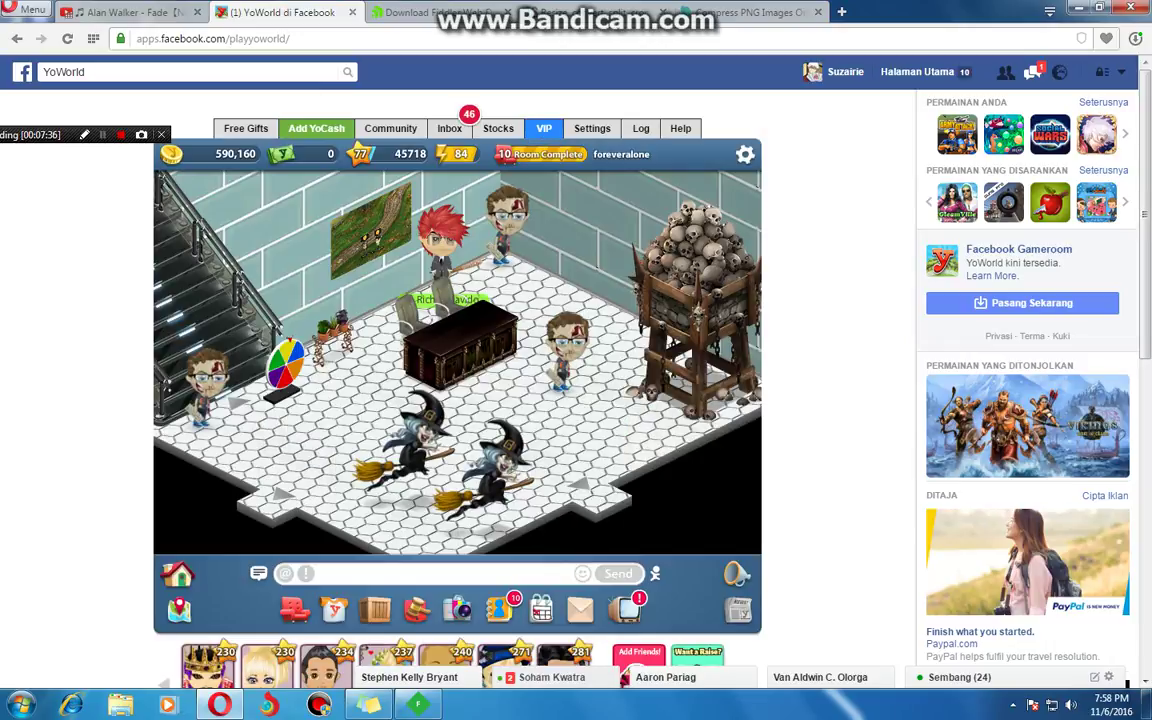
Enter "tad" in YoWorld's chat box, submit the wall paintboard without drawing on it and return to Fiddler
{"action": "type", "text": "tad"}
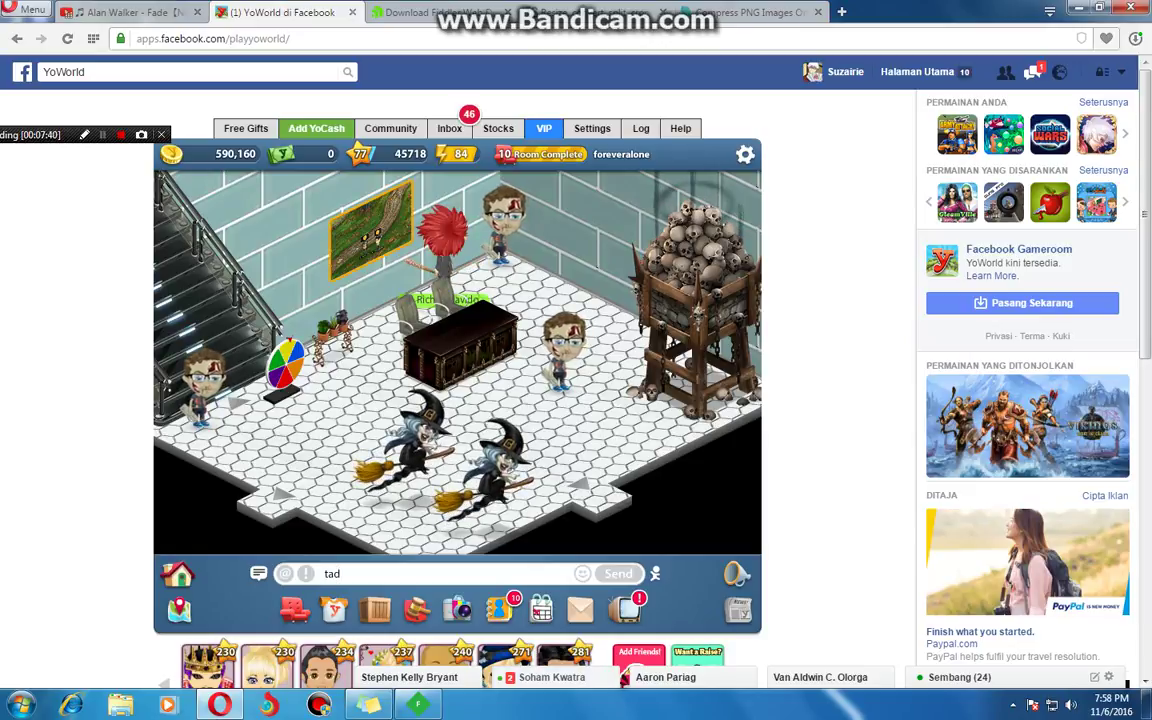
{"action": "left_click", "coordinate": [370, 228]}
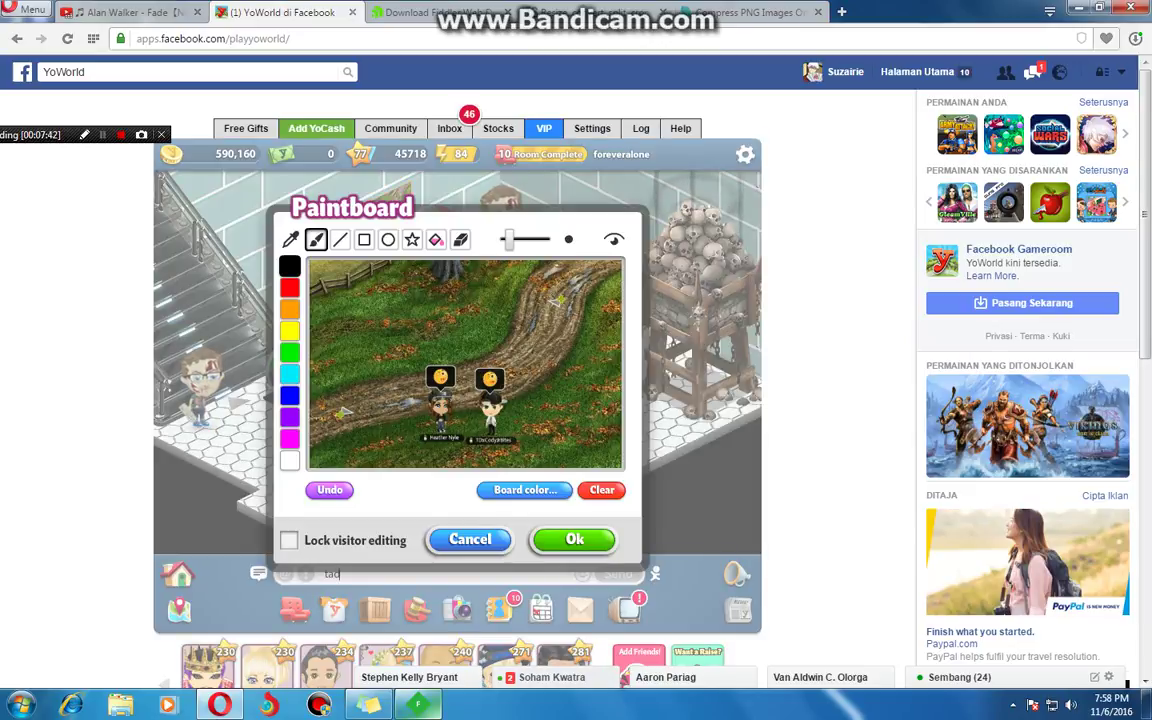
{"action": "left_click", "coordinate": [574, 540]}
{"action": "mouse_move", "coordinate": [418, 704]}
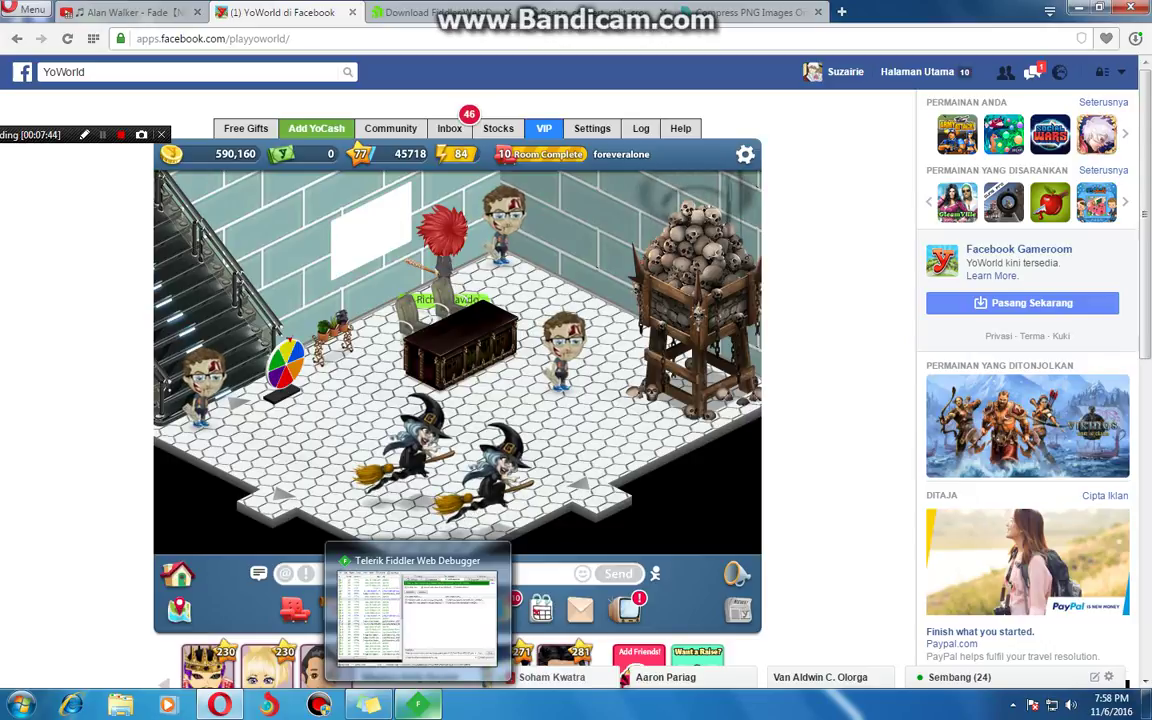
{"action": "left_click", "coordinate": [418, 705]}
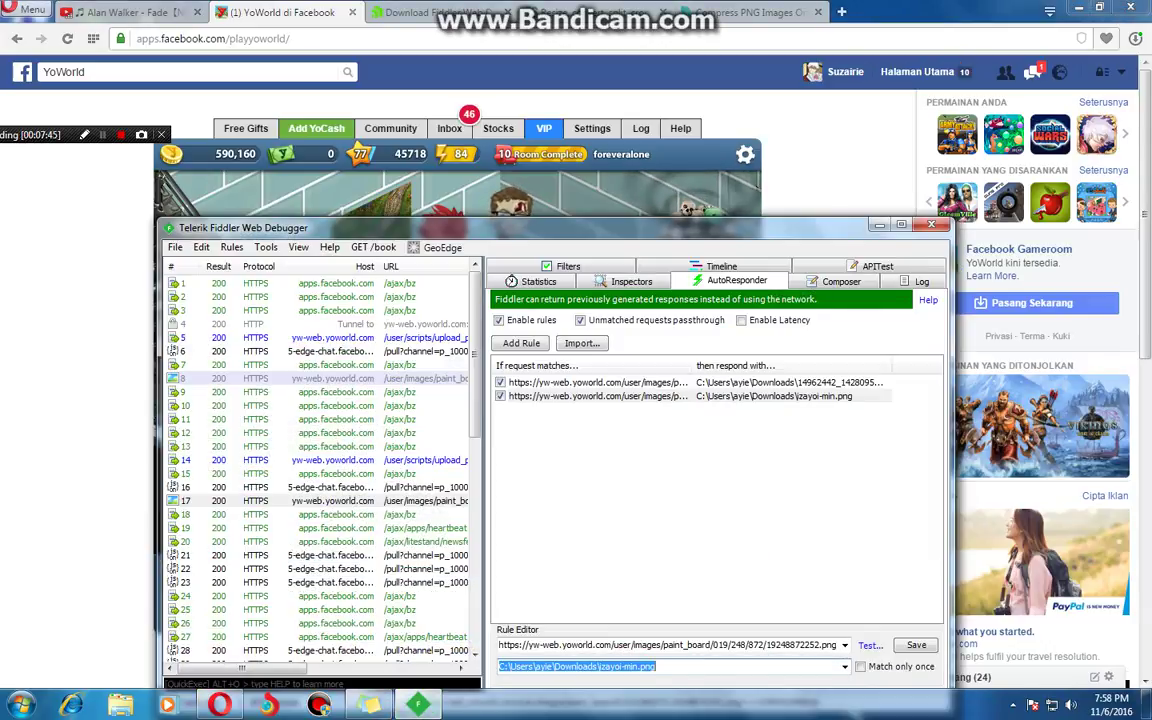
Delete the older AutoResponder rule that responds with the 14962442 image file and save the remaining izayoi-min.png rule
{"action": "left_click", "coordinate": [640, 396]}
{"action": "left_click", "coordinate": [640, 383]}
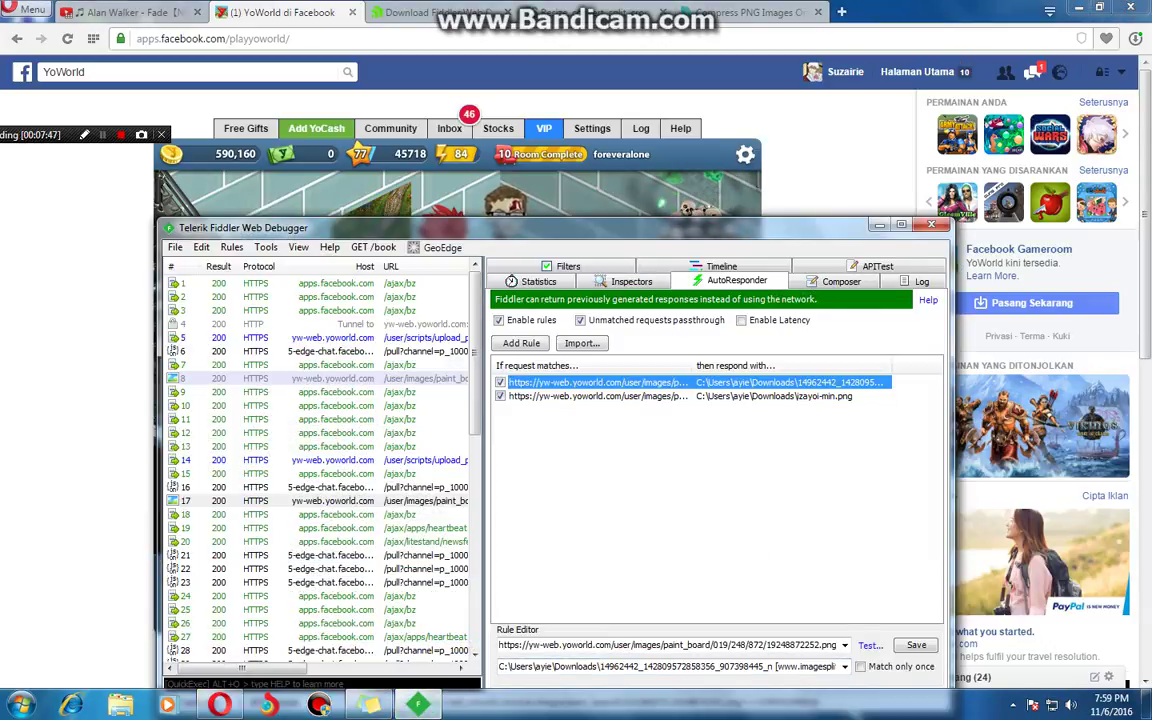
{"action": "right_click", "coordinate": [609, 382]}
{"action": "left_click", "coordinate": [635, 388]}
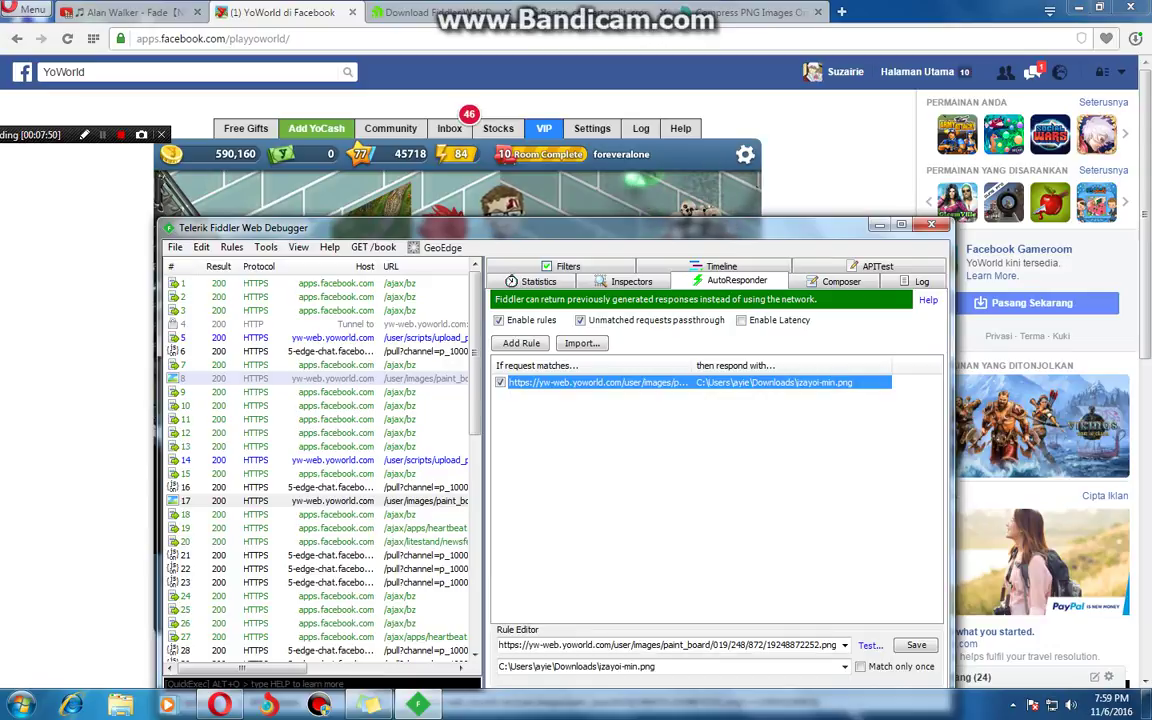
{"action": "left_click", "coordinate": [916, 645]}
Return to YoWorld, reopen the wall paintboard, choose the rectangle tool and submit the board without drawing on it
{"action": "left_click", "coordinate": [880, 225]}
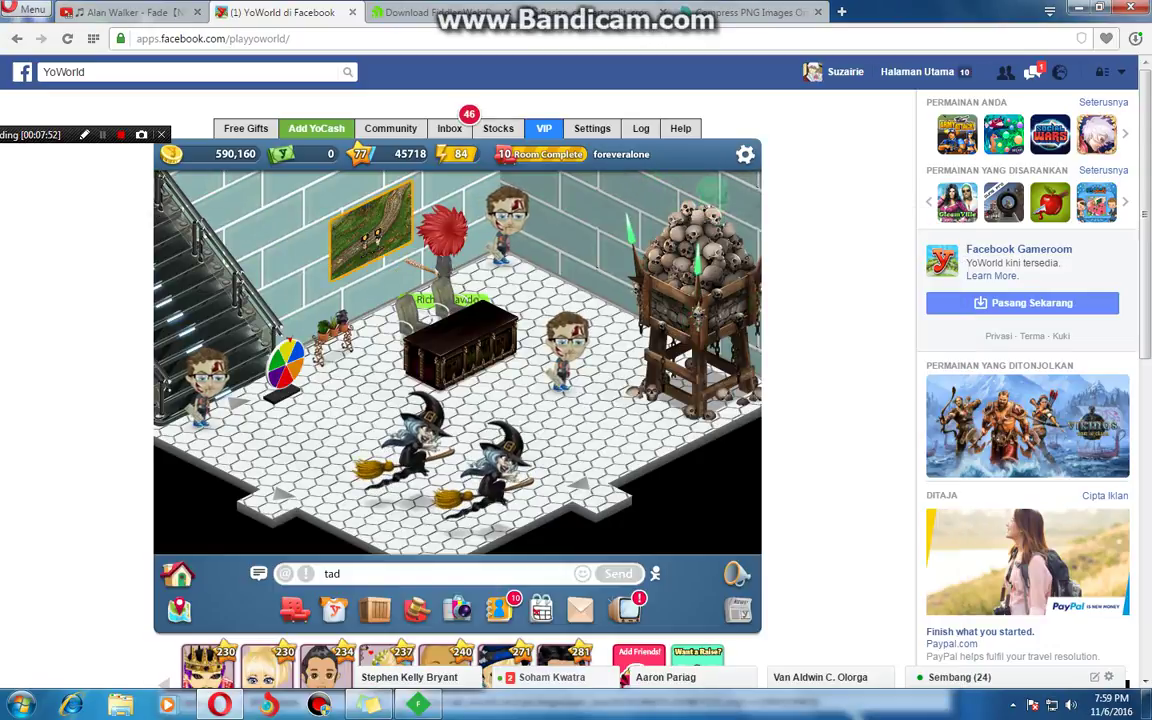
{"action": "left_click", "coordinate": [367, 236]}
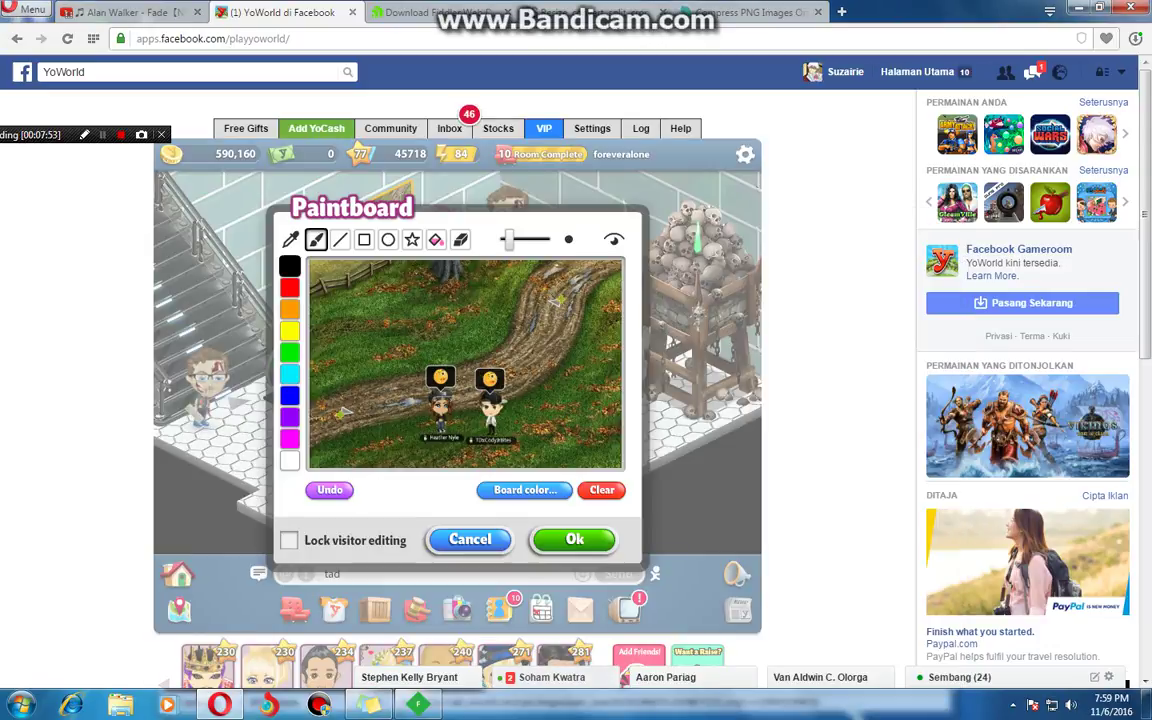
{"action": "left_click", "coordinate": [364, 239]}
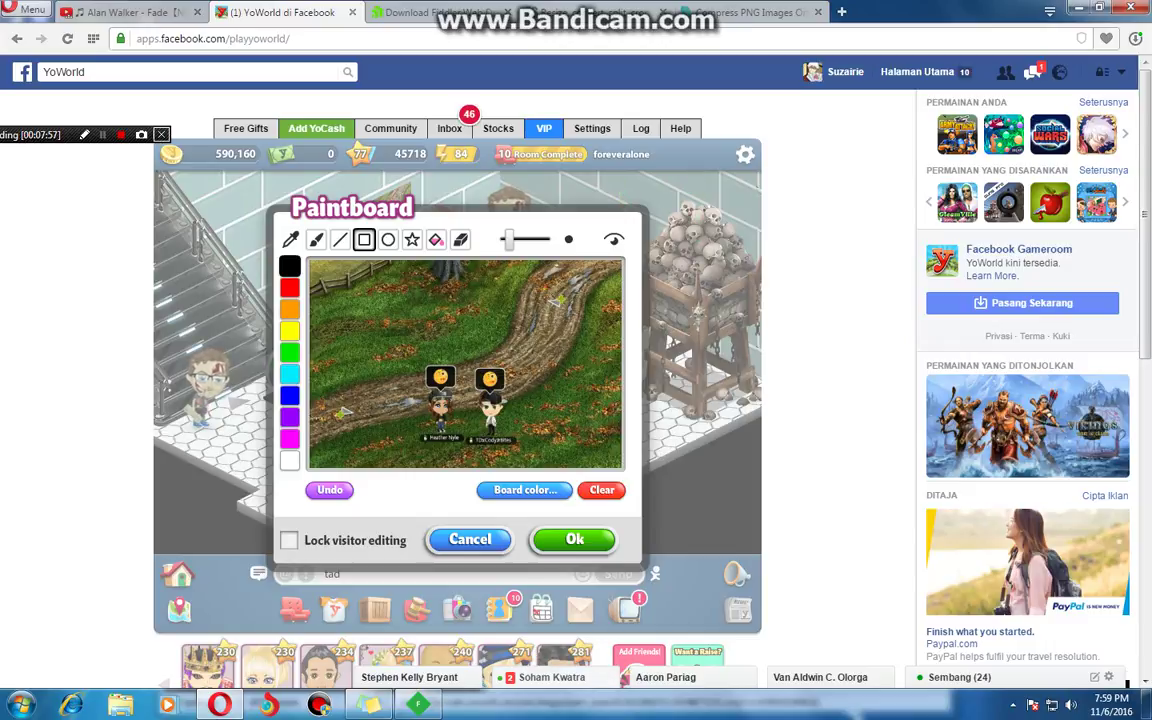
{"action": "left_click", "coordinate": [574, 540]}
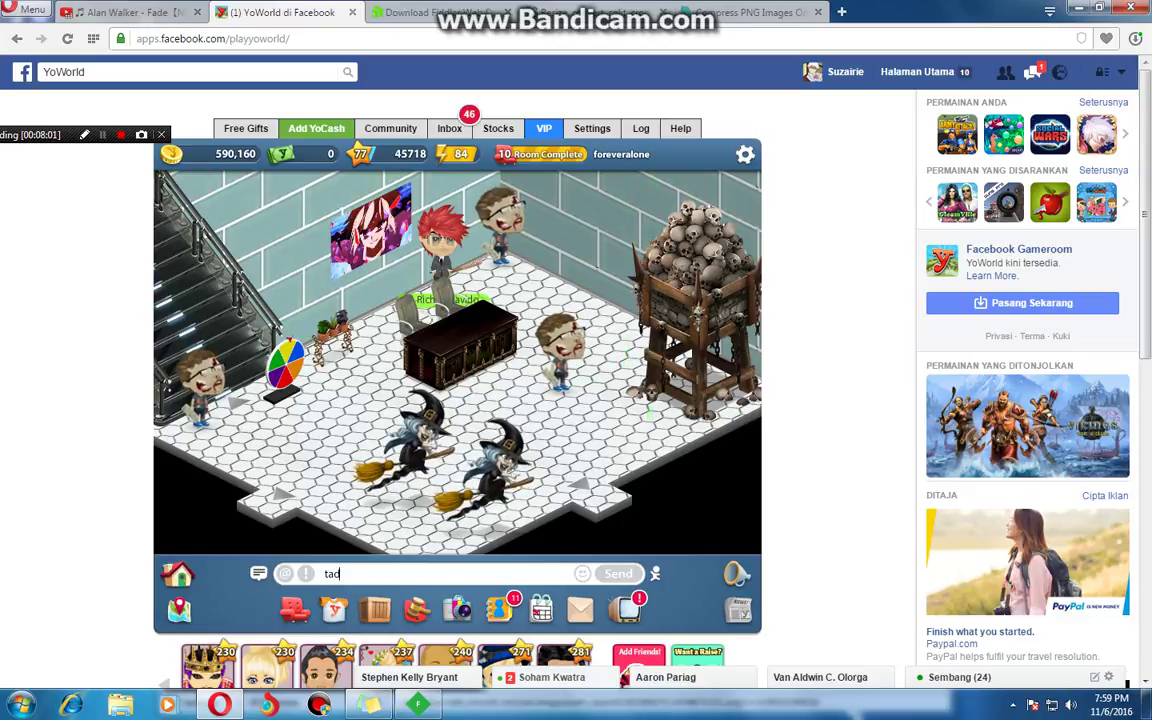
Complete and send the chat message "tadaaa", followed by the message "ok thats for today"
{"action": "type", "text": "aaa"}
{"action": "key", "text": "Return"}
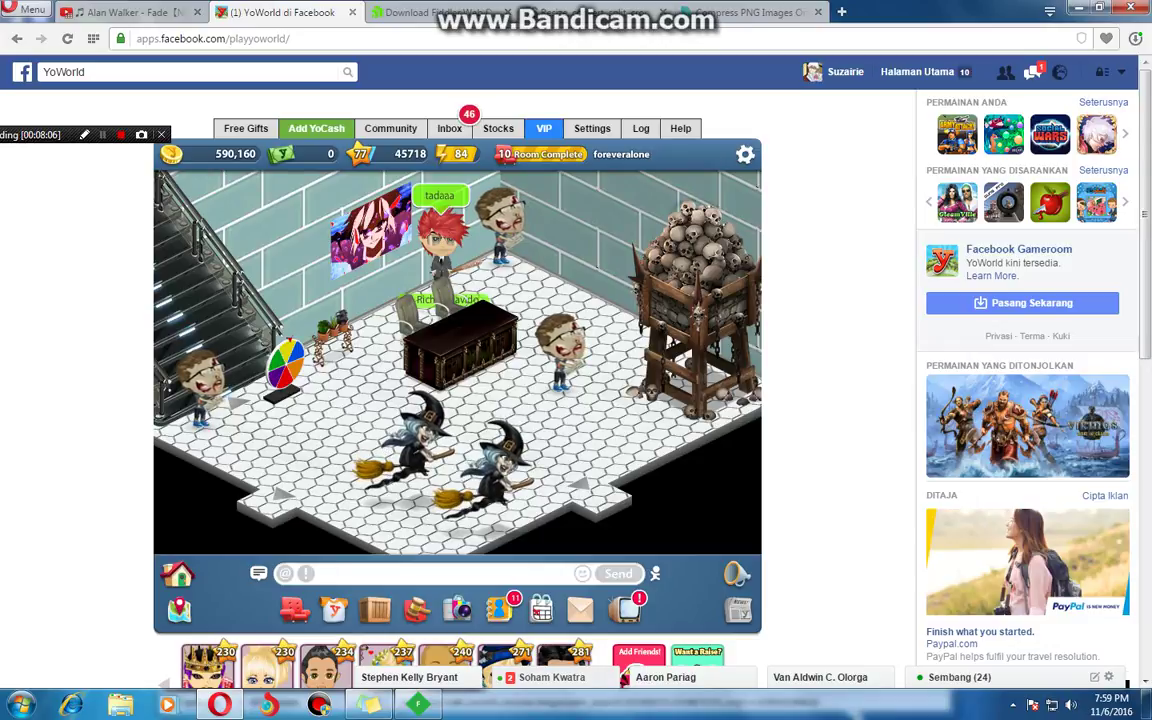
{"action": "type", "text": "ok thats for a"}
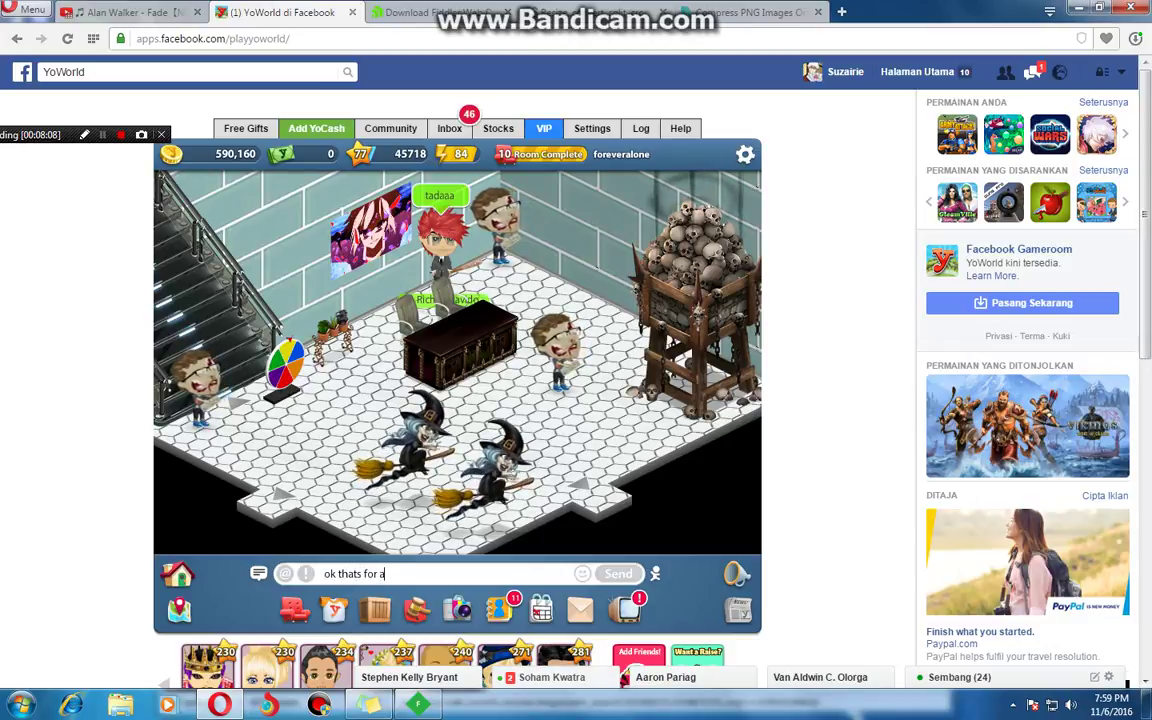
{"action": "key", "text": "BackSpace"}
{"action": "type", "text": "today"}
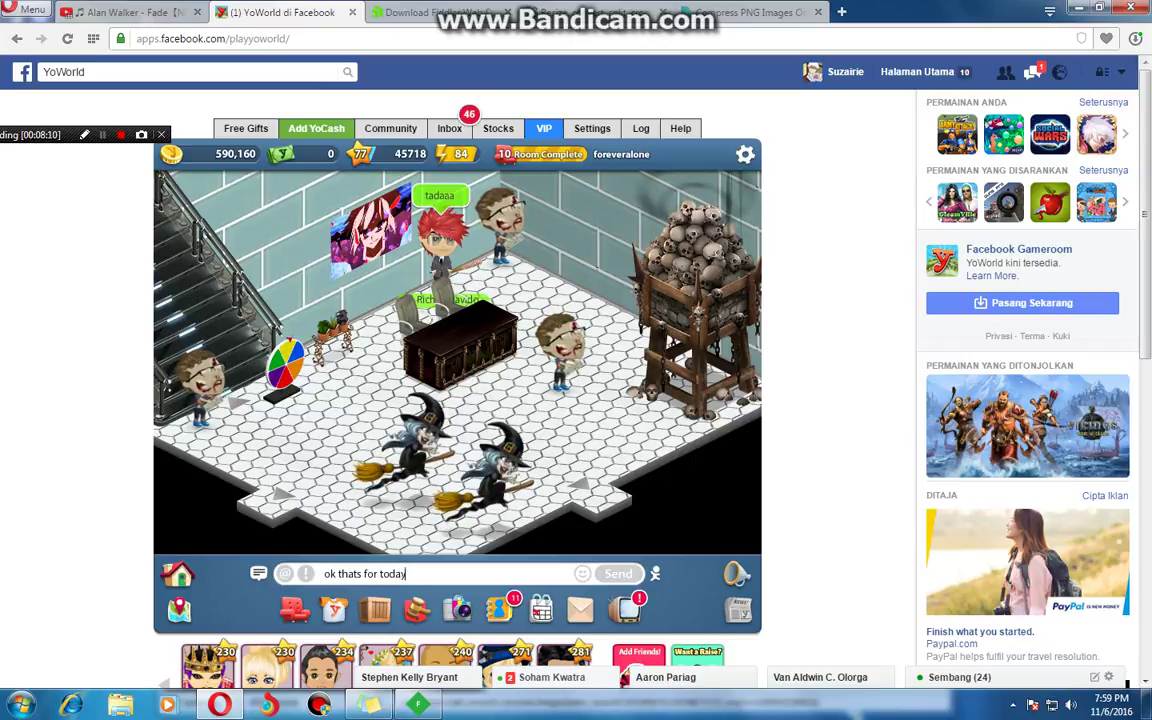
{"action": "key", "text": "Return"}
Send the farewell message "bye youtube" in the room chat
{"action": "type", "text": "b"}
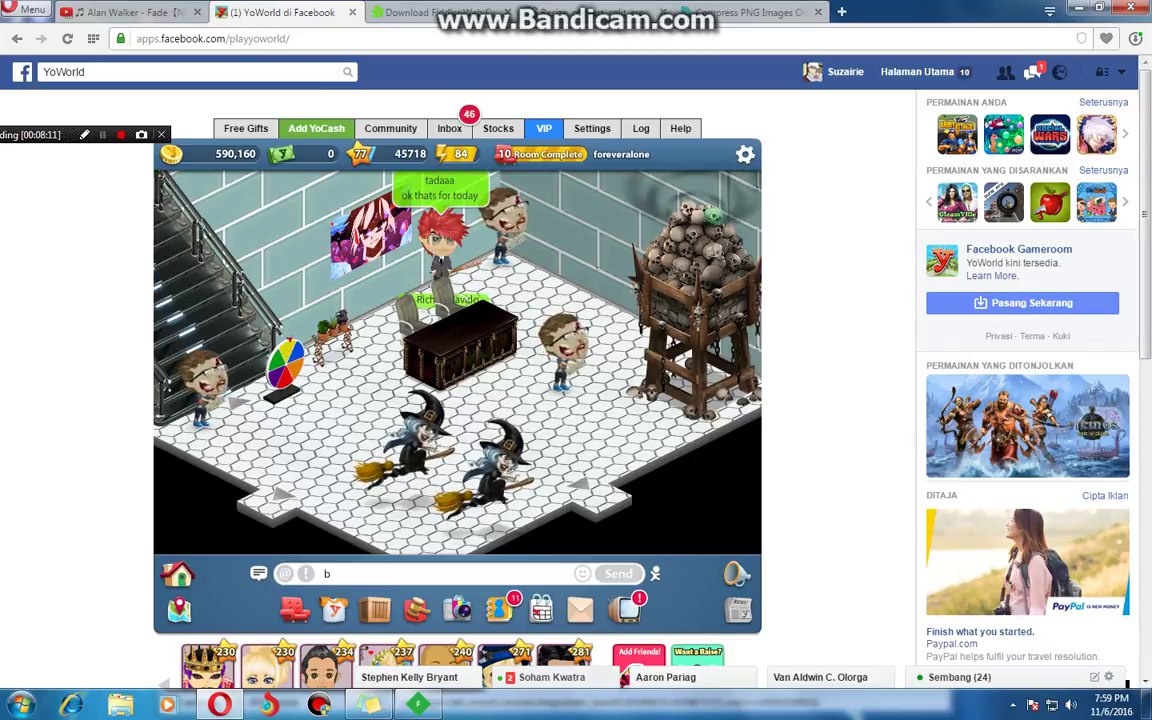
{"action": "type", "text": "ye you"}
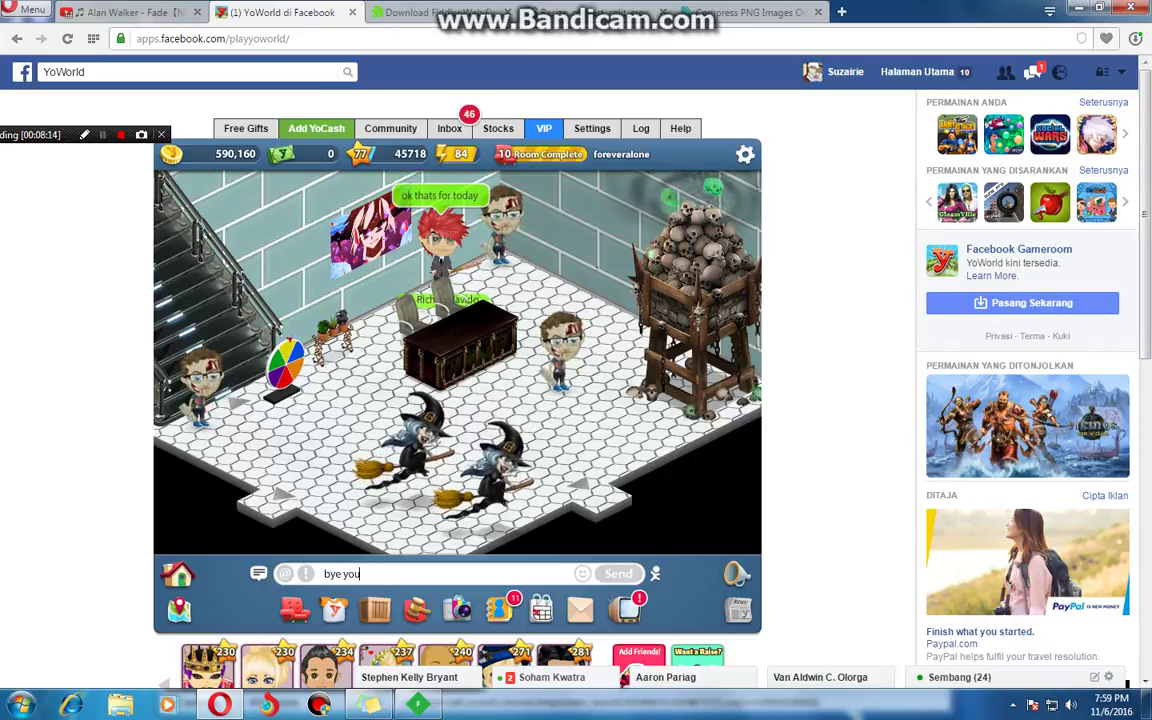
{"action": "type", "text": "tube"}
{"action": "key", "text": "Return"}
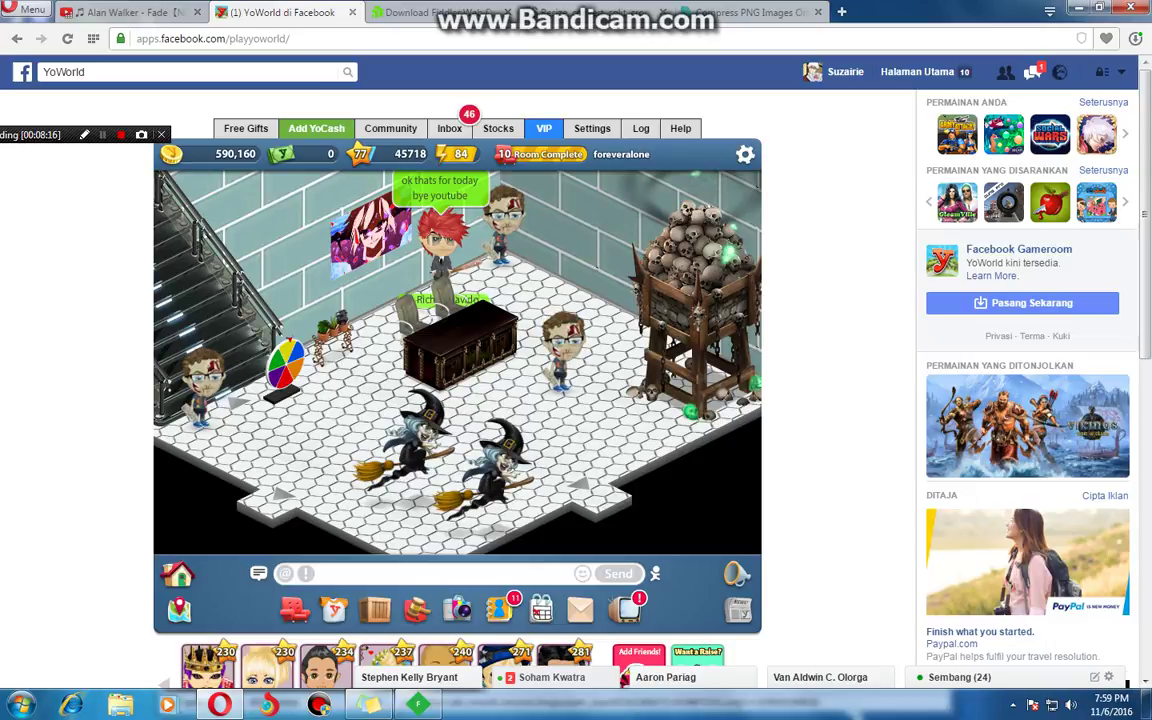